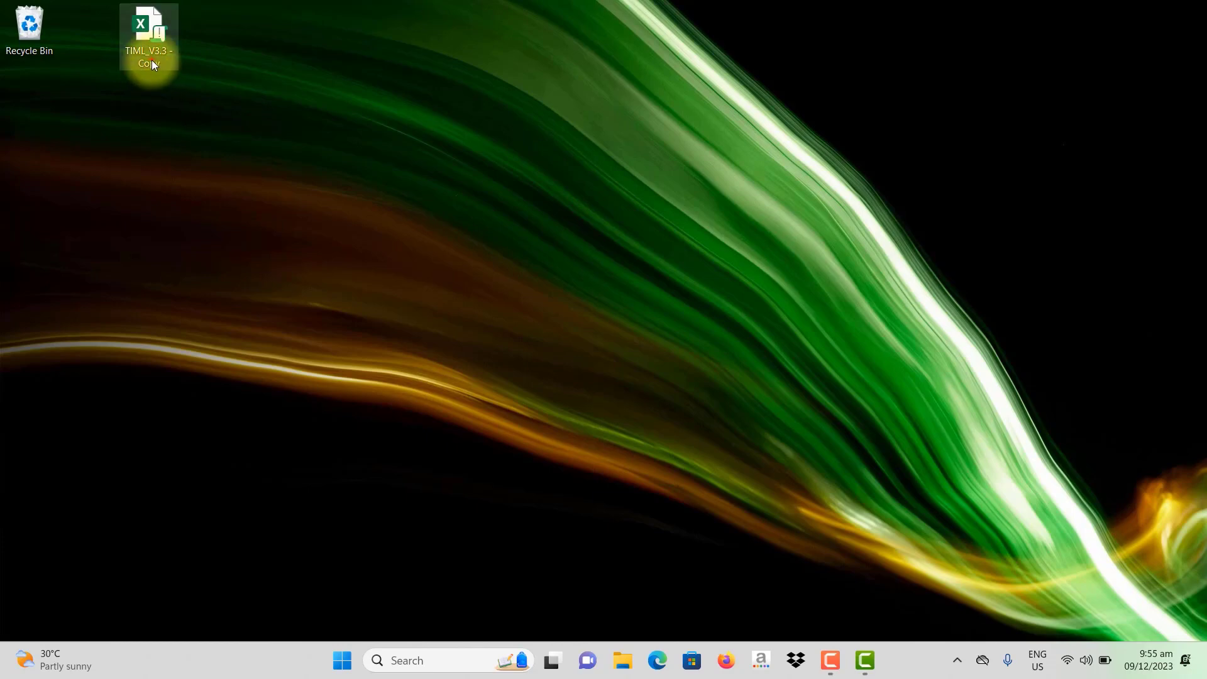
Step: Move the TIML_V3.3 - Copy workbook icon beside the Recycle Bin
{"action": "left_click_drag", "start_coordinate": [152, 59], "coordinate": [93, 59]}
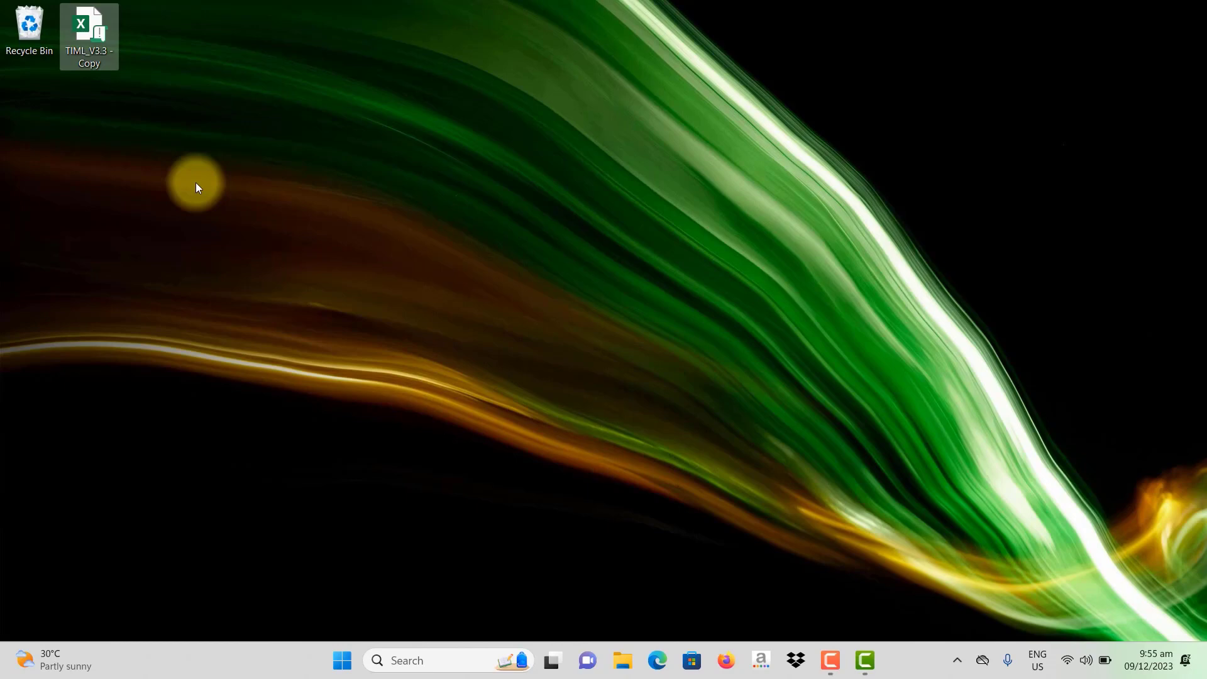
Step: Open TIML_V3.3 - Copy in Excel from its context menu and go to the File page
{"action": "right_click", "coordinate": [89, 52]}
{"action": "left_click", "coordinate": [125, 104]}
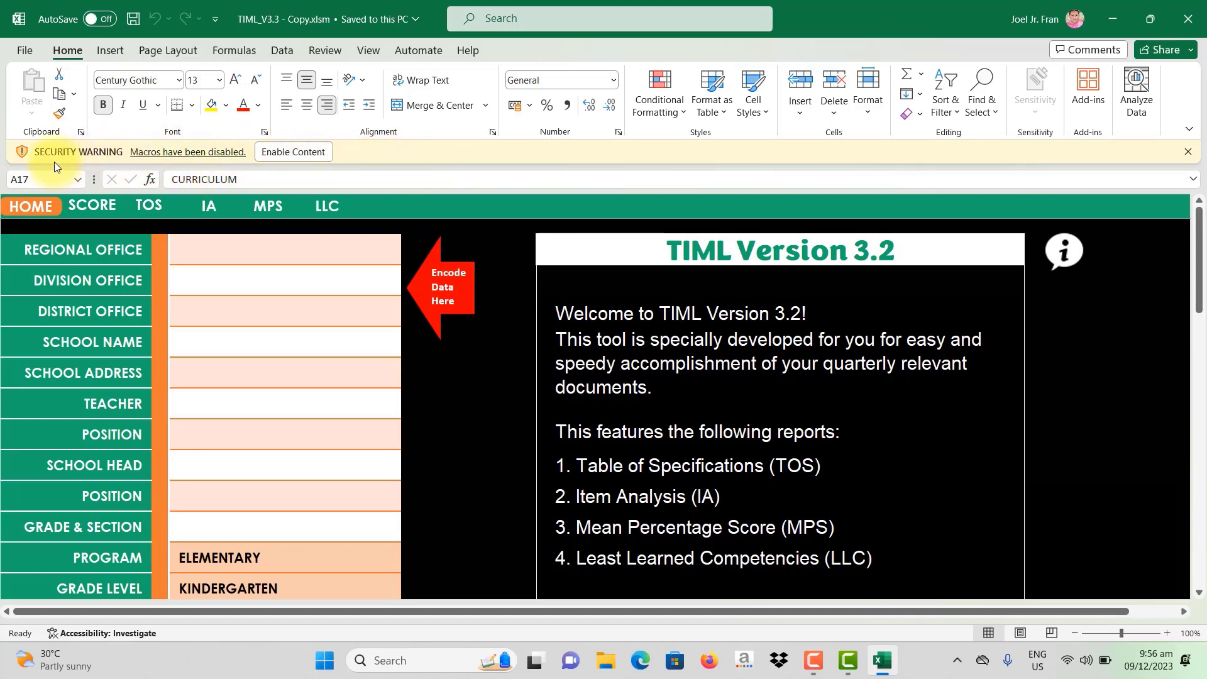
{"action": "left_click", "coordinate": [27, 51]}
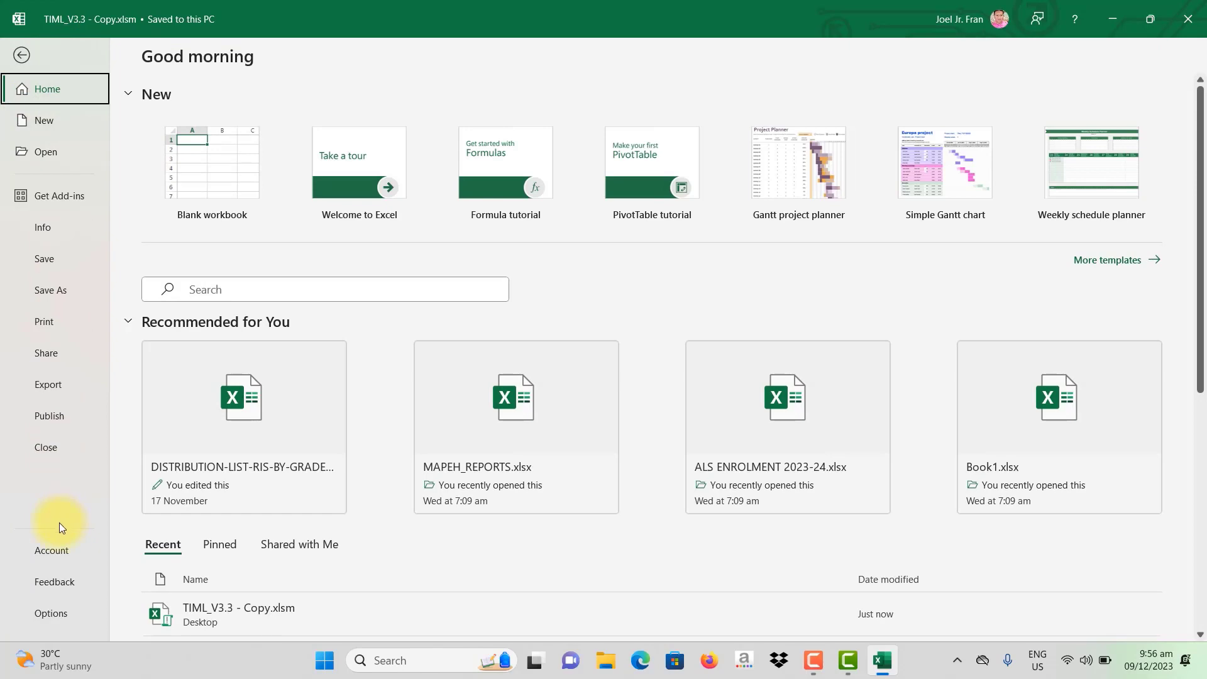
Step: Set the Trust Center macro setting to Enable VBA macros and confirm both dialogs
{"action": "left_click", "coordinate": [57, 614]}
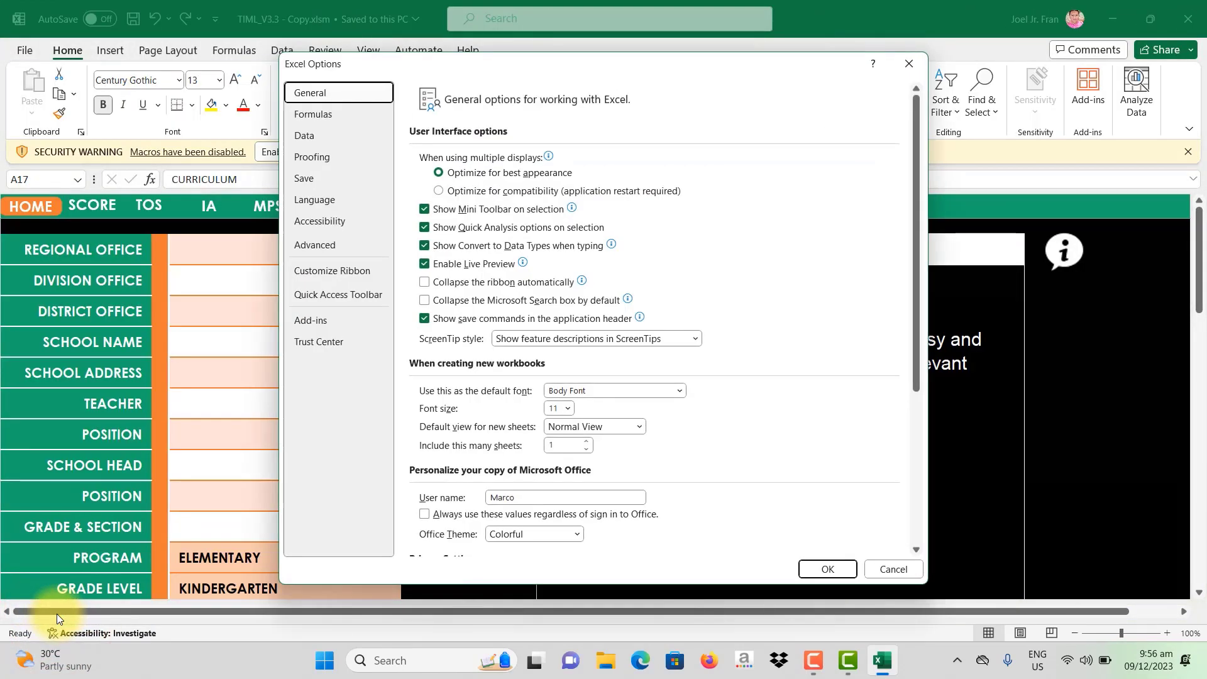
{"action": "left_click", "coordinate": [354, 346]}
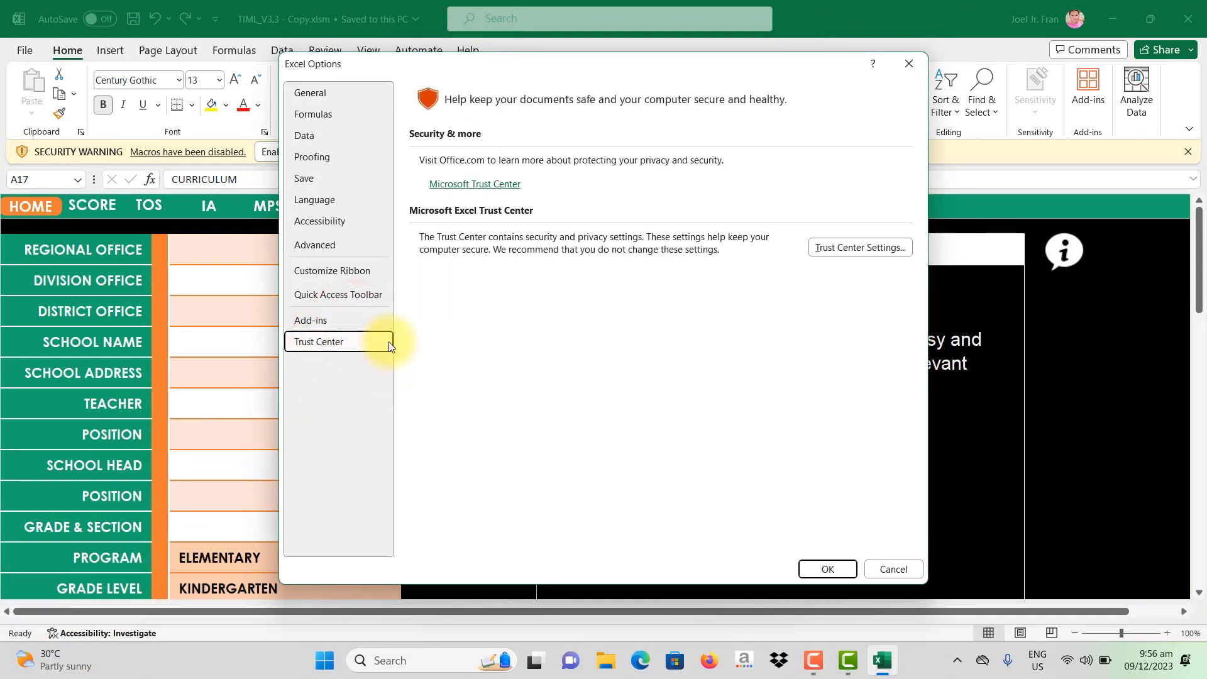
{"action": "left_click", "coordinate": [865, 251]}
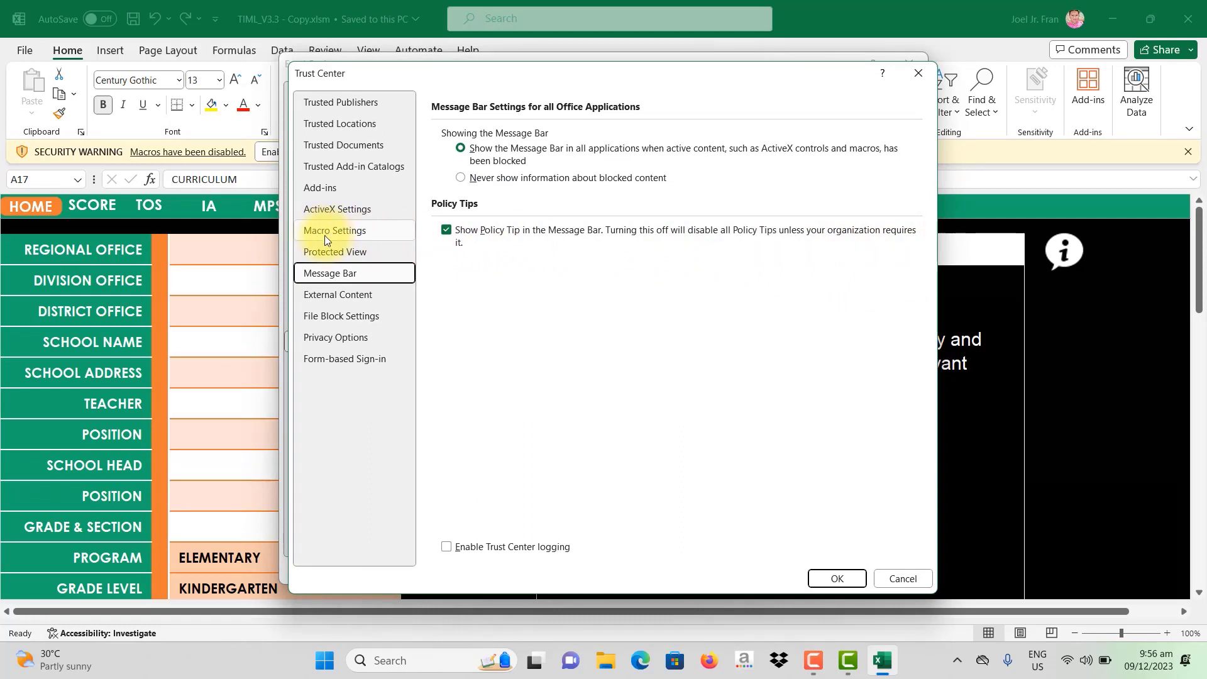
{"action": "left_click", "coordinate": [375, 232]}
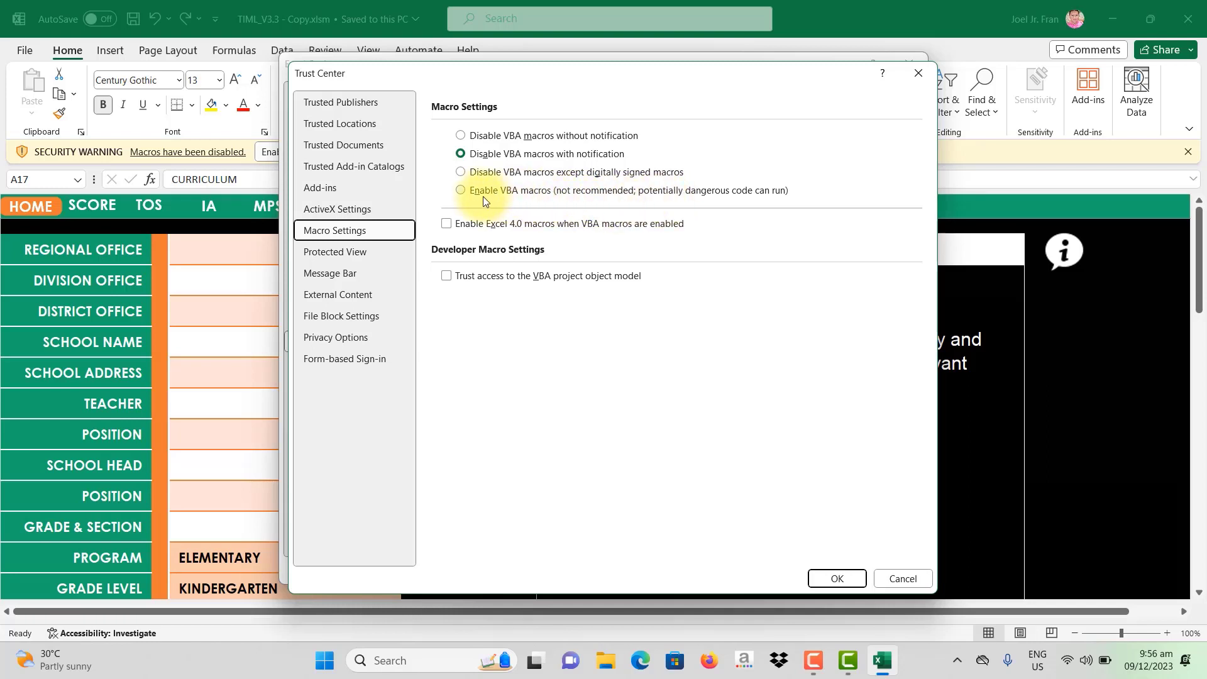
{"action": "left_click", "coordinate": [460, 190]}
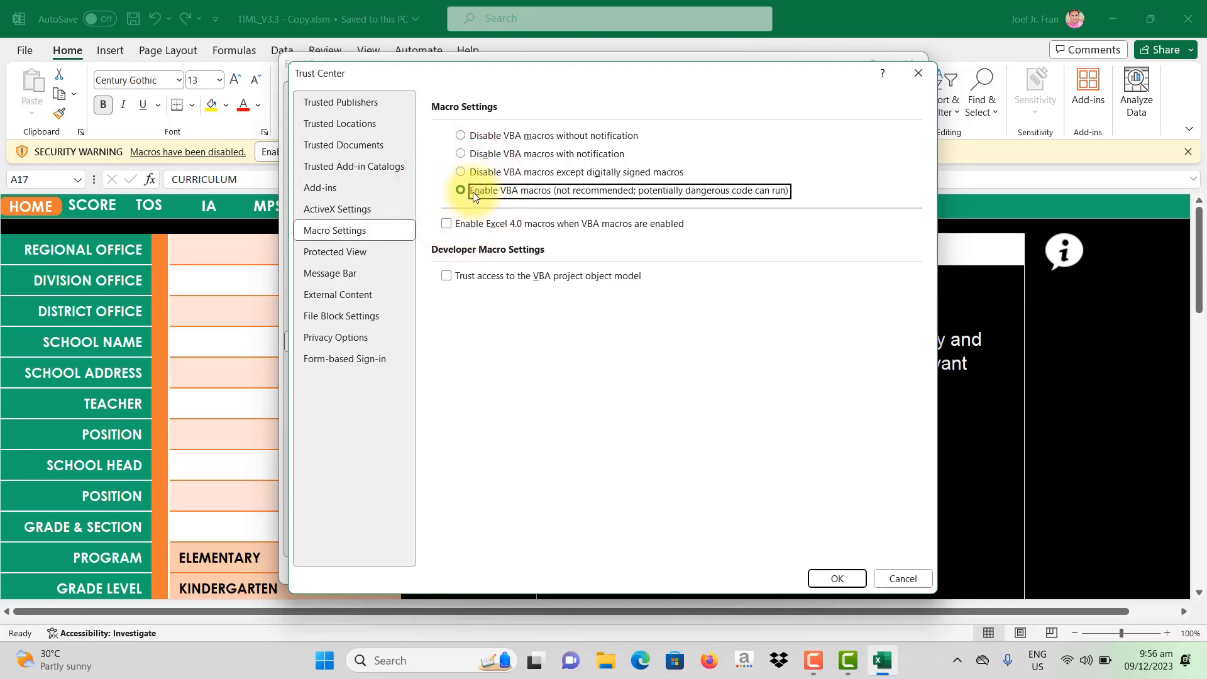
{"action": "left_click", "coordinate": [824, 578]}
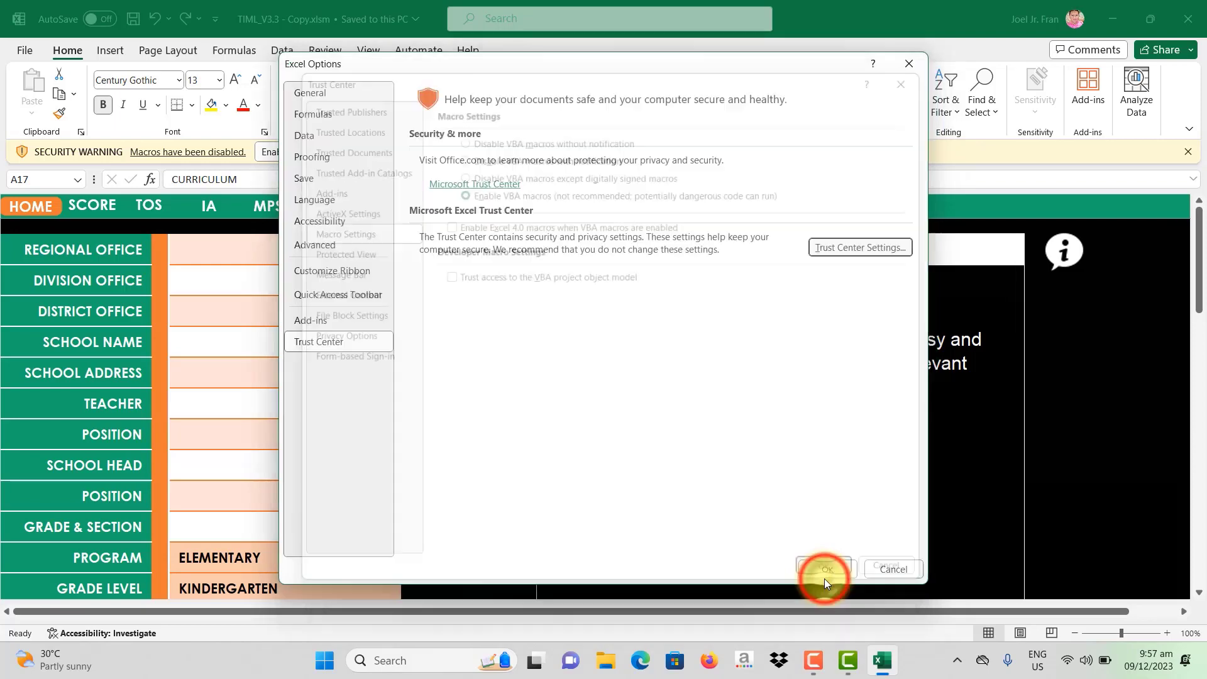
{"action": "left_click", "coordinate": [843, 572]}
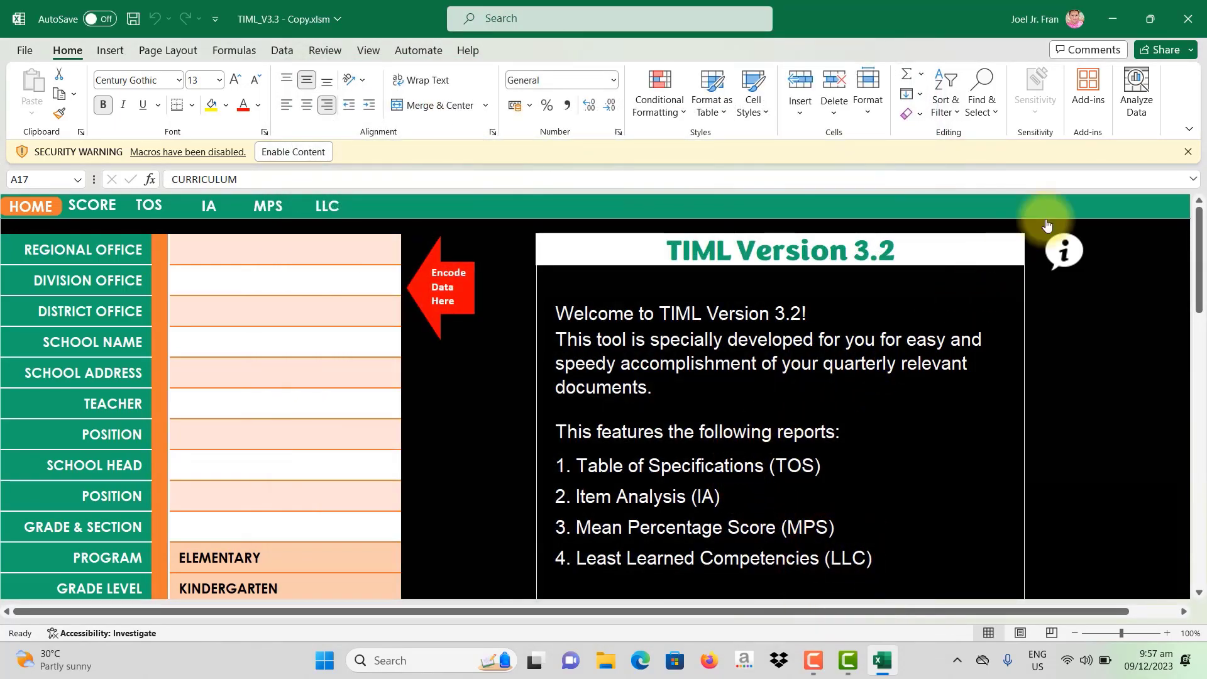
Step: Save the TIML workbook from the File page and close Excel
{"action": "left_click", "coordinate": [26, 48]}
{"action": "left_click", "coordinate": [42, 255]}
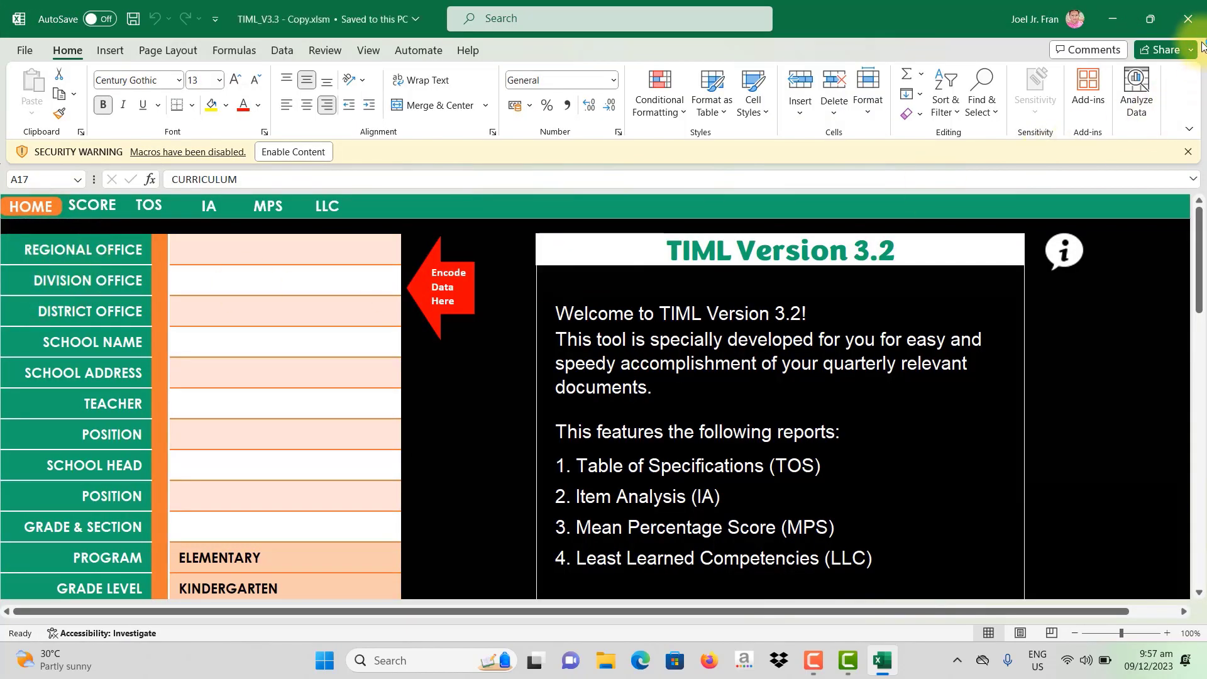
{"action": "left_click", "coordinate": [1188, 18]}
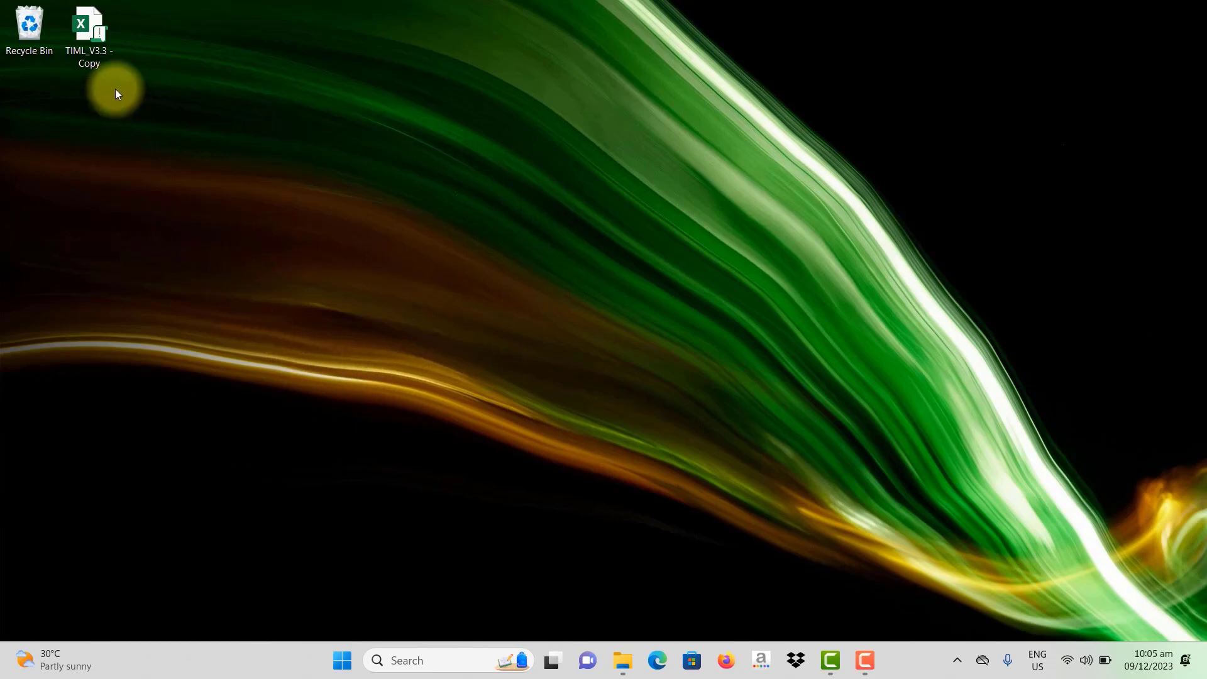
Step: Check the file's properties (4.84 MB, macro-enabled, not read-only), close them, and reopen its context menu
{"action": "right_click", "coordinate": [89, 35]}
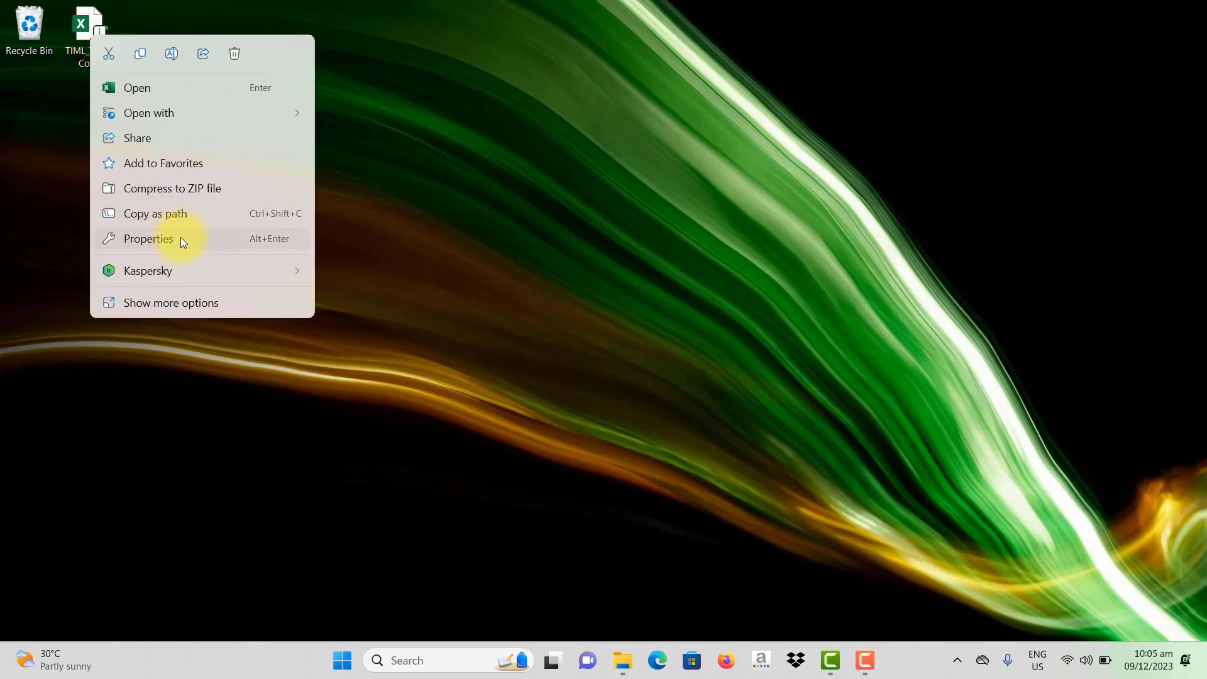
{"action": "left_click", "coordinate": [197, 238]}
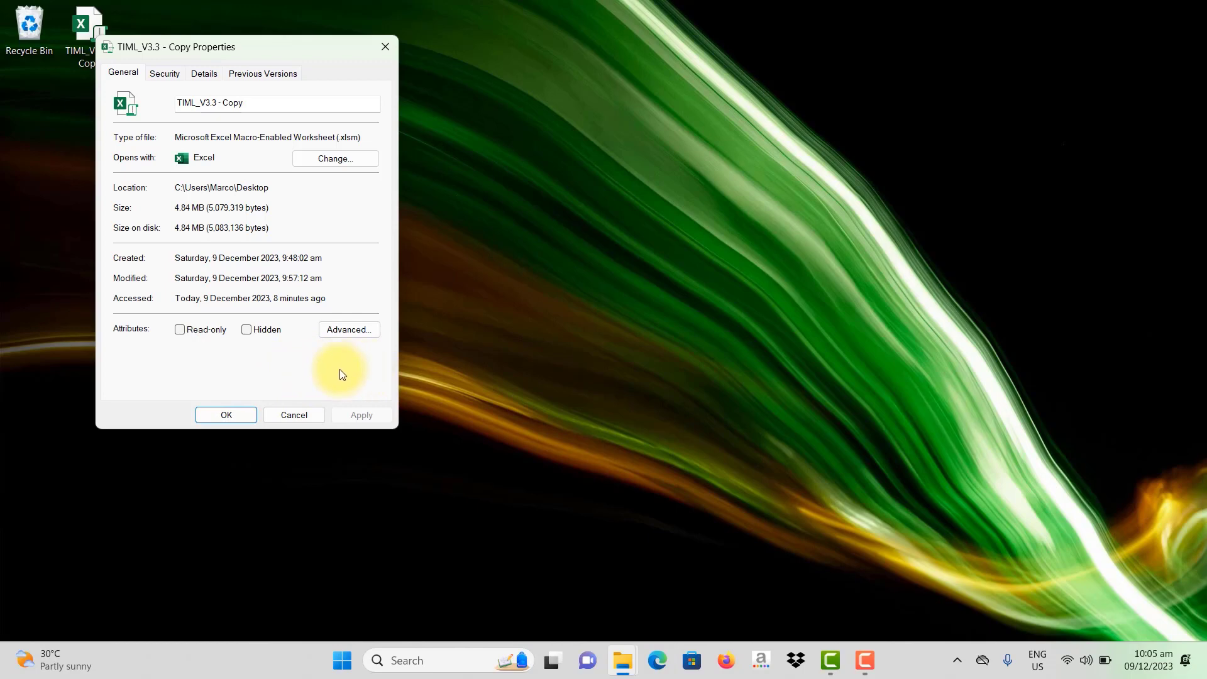
{"action": "left_click", "coordinate": [241, 412]}
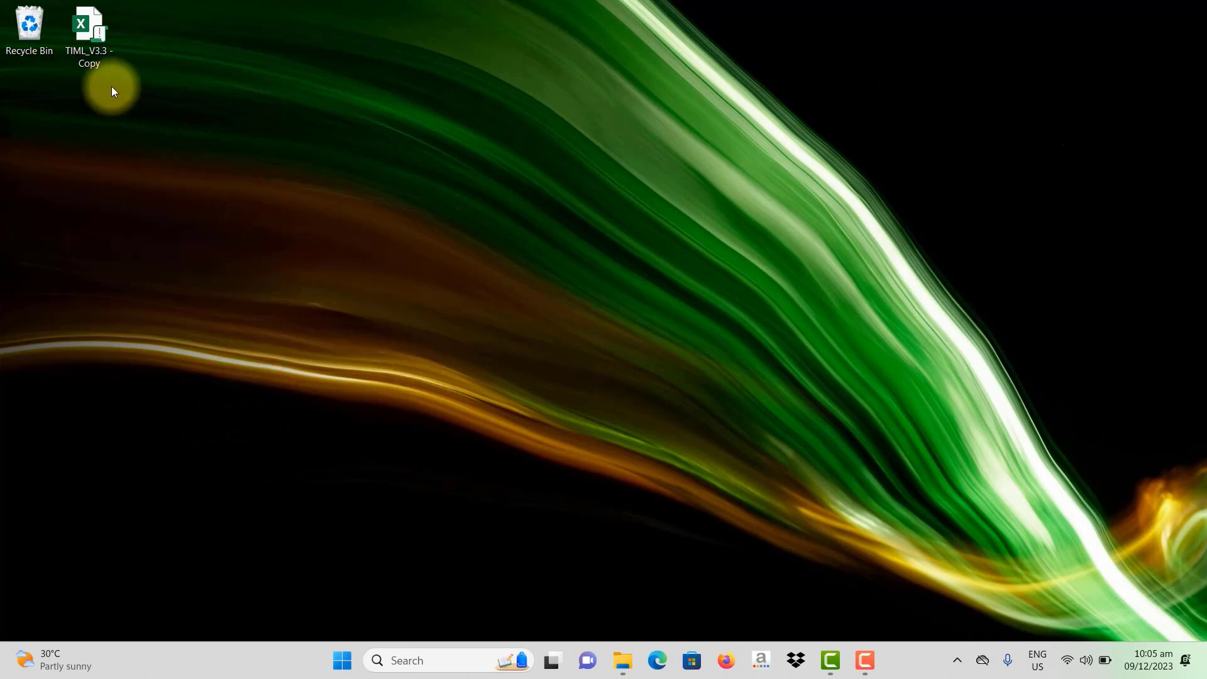
{"action": "right_click", "coordinate": [98, 55]}
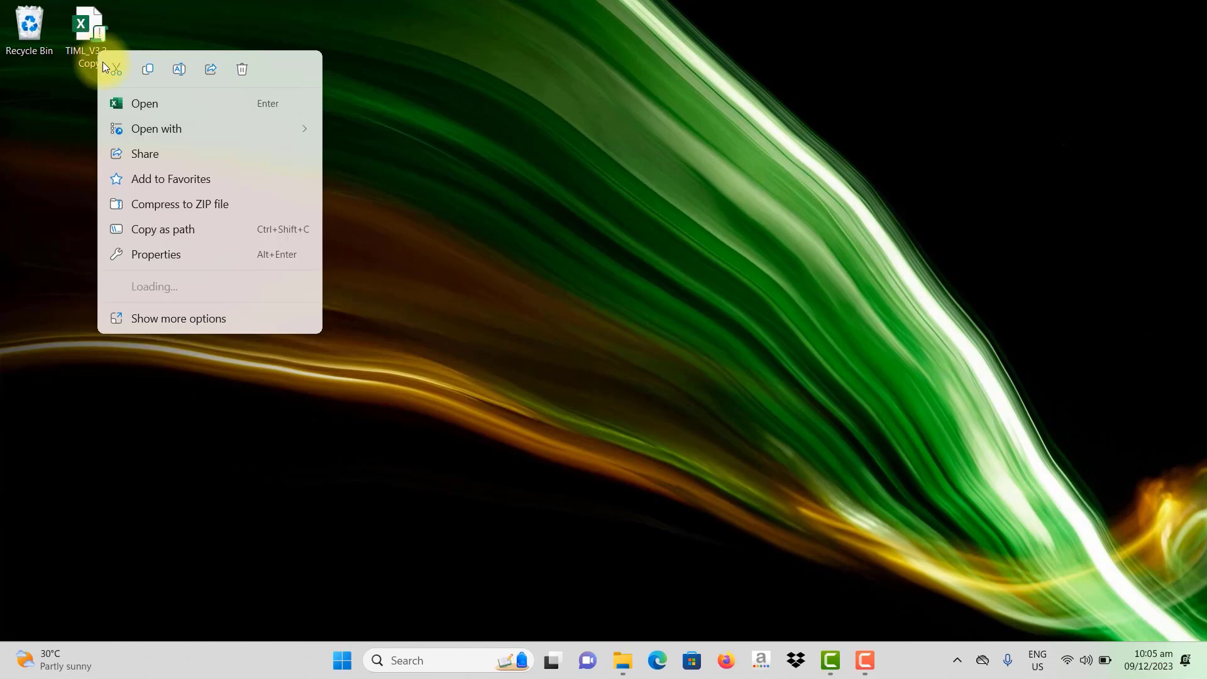
Step: Reopen TIML_V3.3 - Copy, enable its macro content, and select the School Name cell C6
{"action": "left_click", "coordinate": [144, 103]}
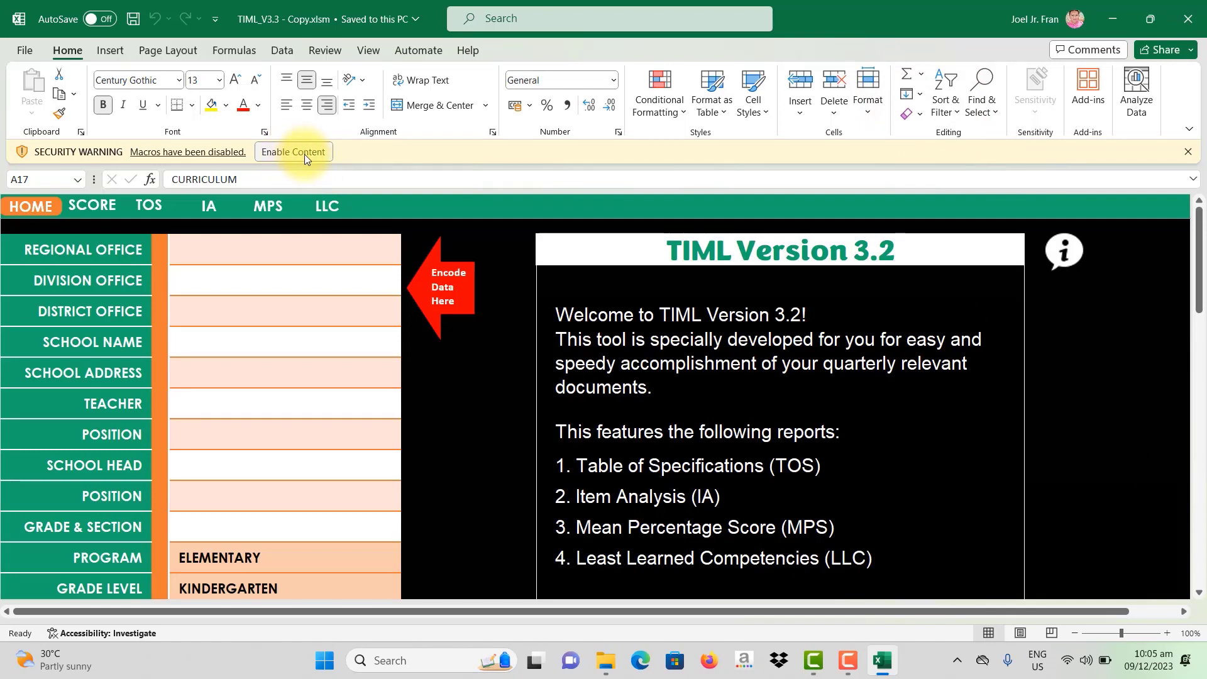
{"action": "left_click", "coordinate": [306, 153]}
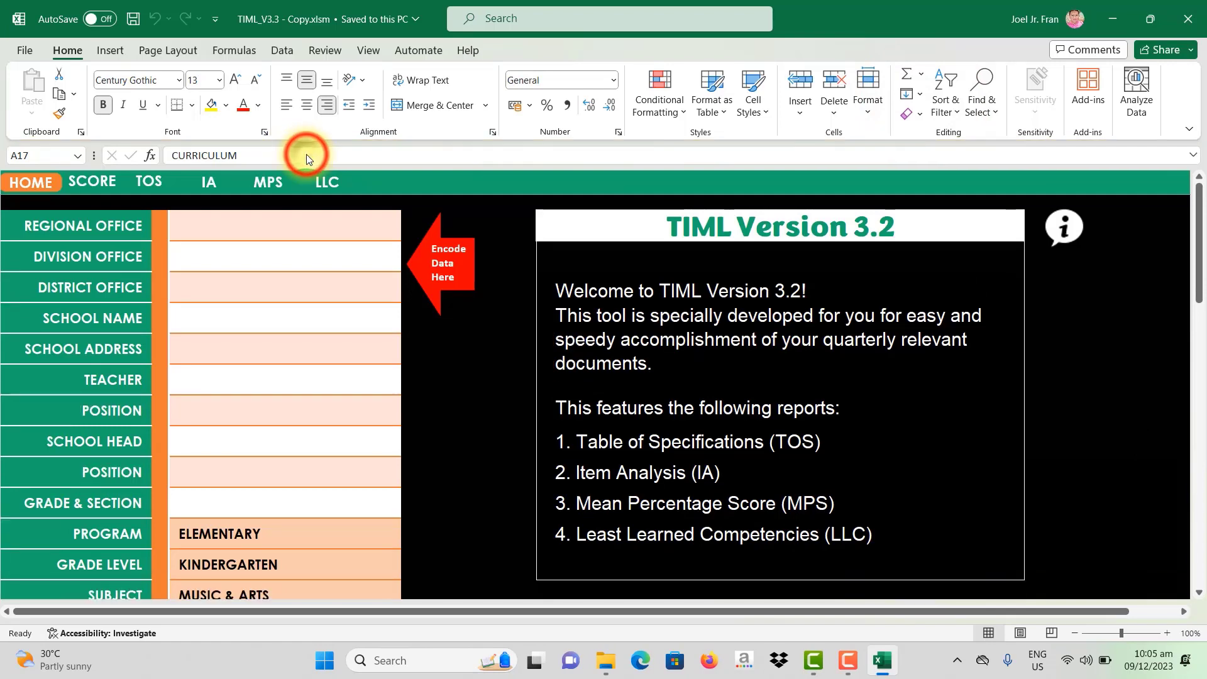
{"action": "left_click", "coordinate": [248, 305]}
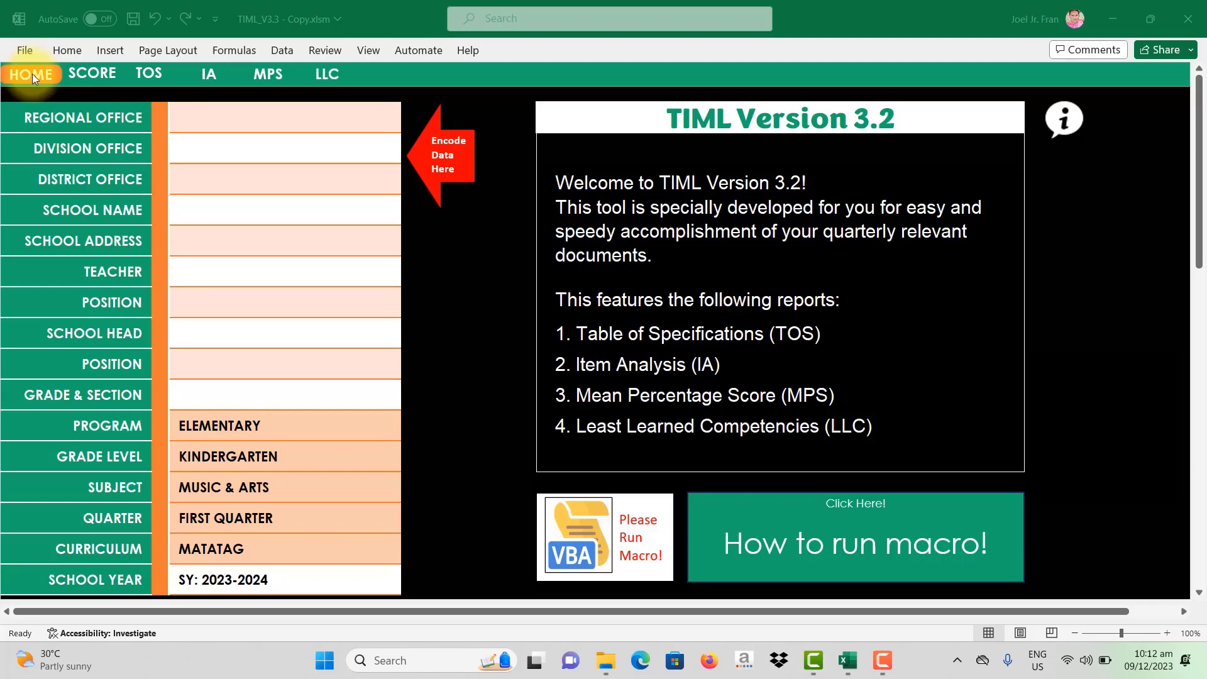
Step: Step through the SCORE, TOS, IA and MPS sheets, ending on the LLC sheet
{"action": "left_click", "coordinate": [89, 74]}
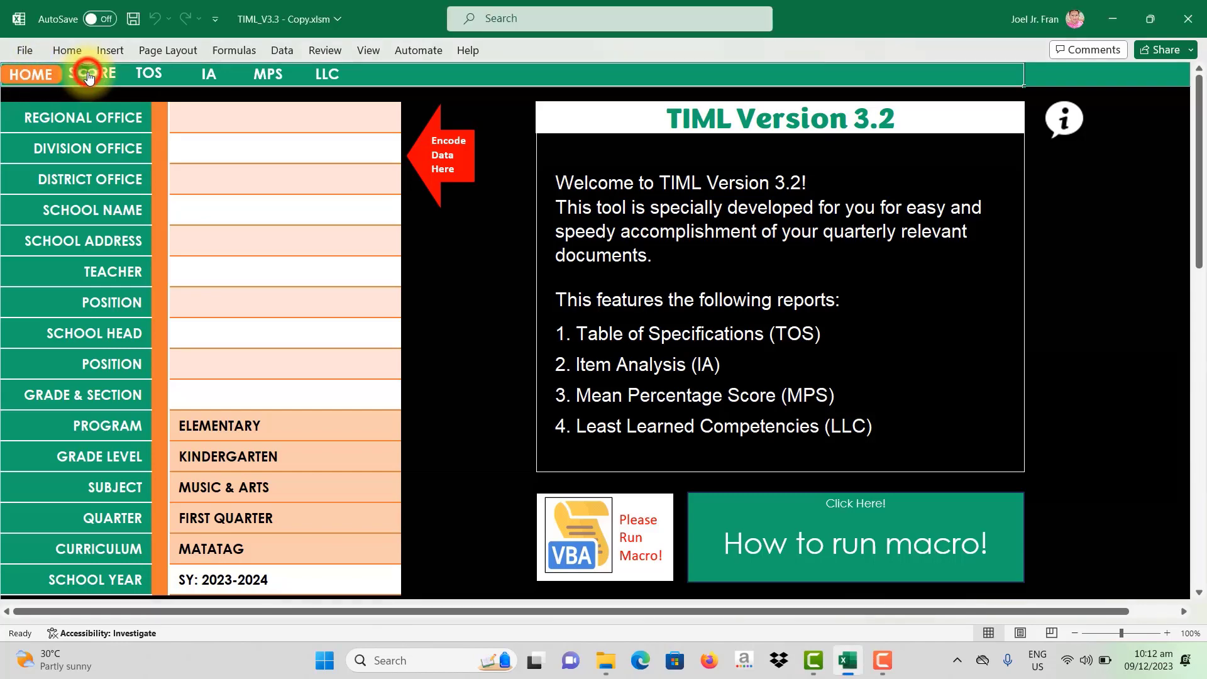
{"action": "left_click", "coordinate": [92, 76]}
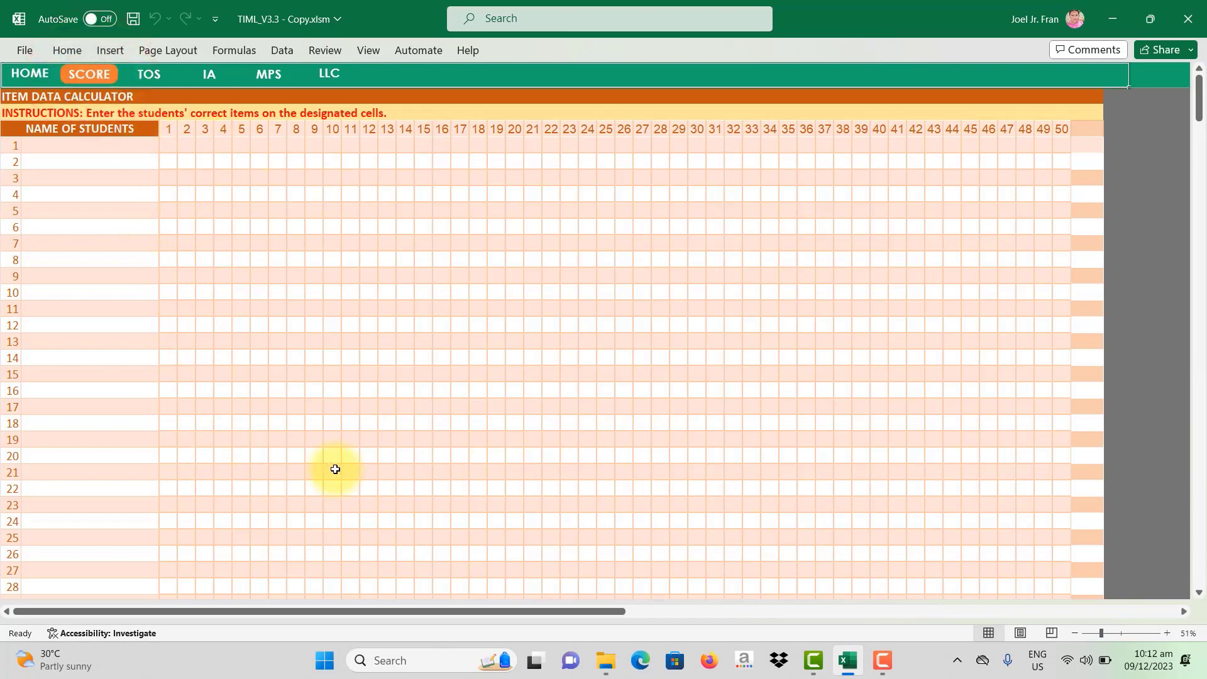
{"action": "left_click", "coordinate": [149, 78]}
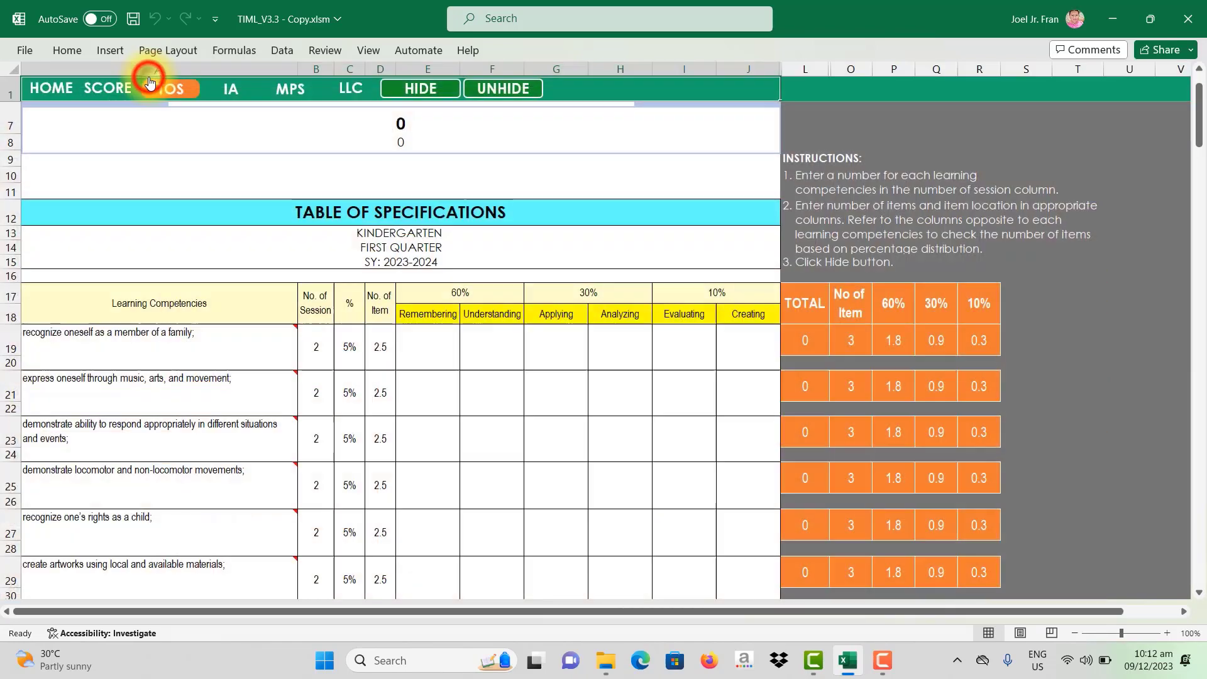
{"action": "left_click", "coordinate": [231, 88]}
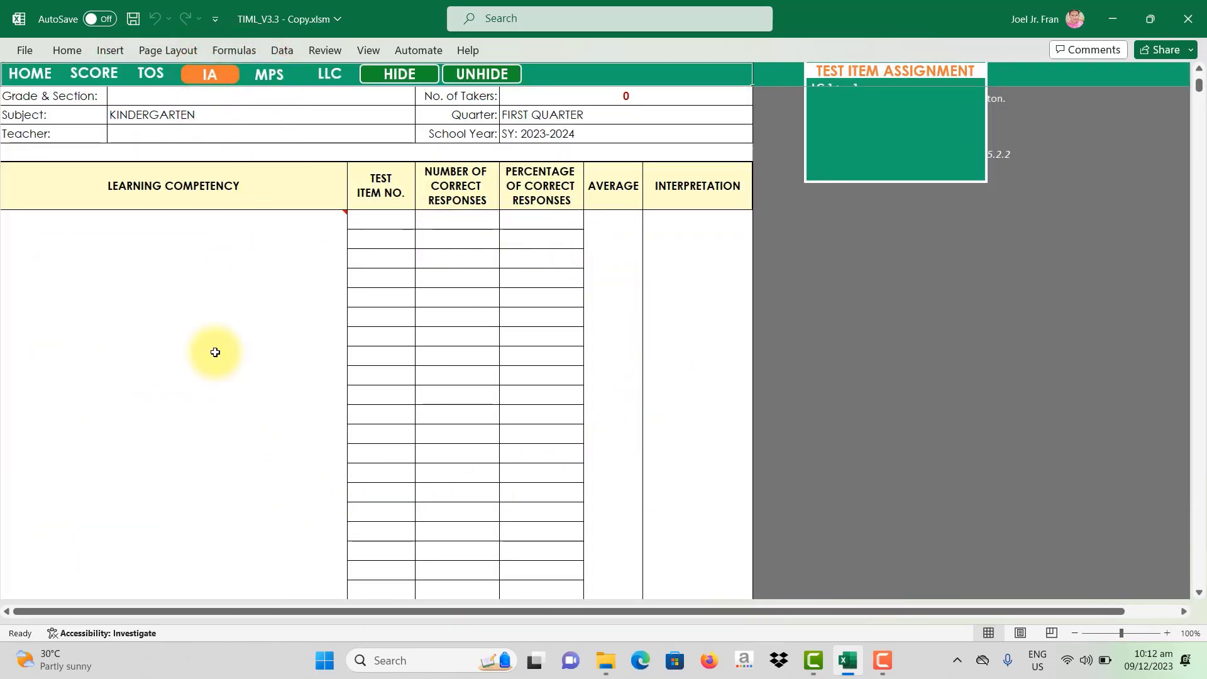
{"action": "left_click", "coordinate": [279, 76]}
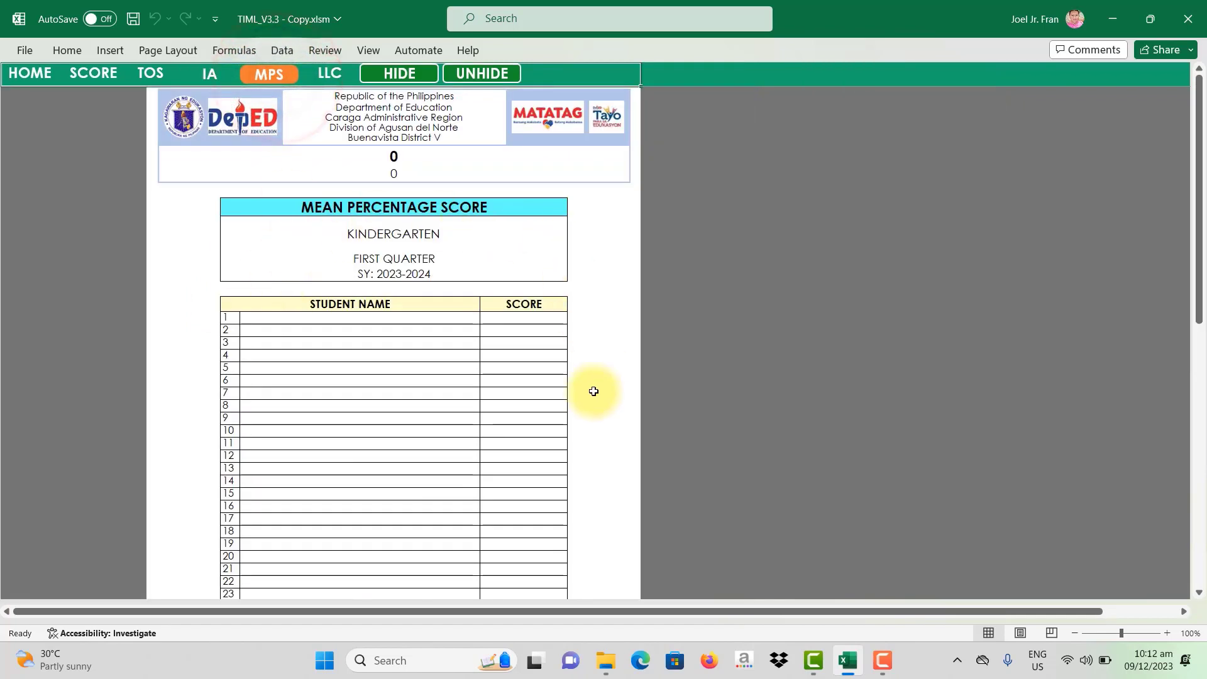
{"action": "left_click", "coordinate": [329, 75]}
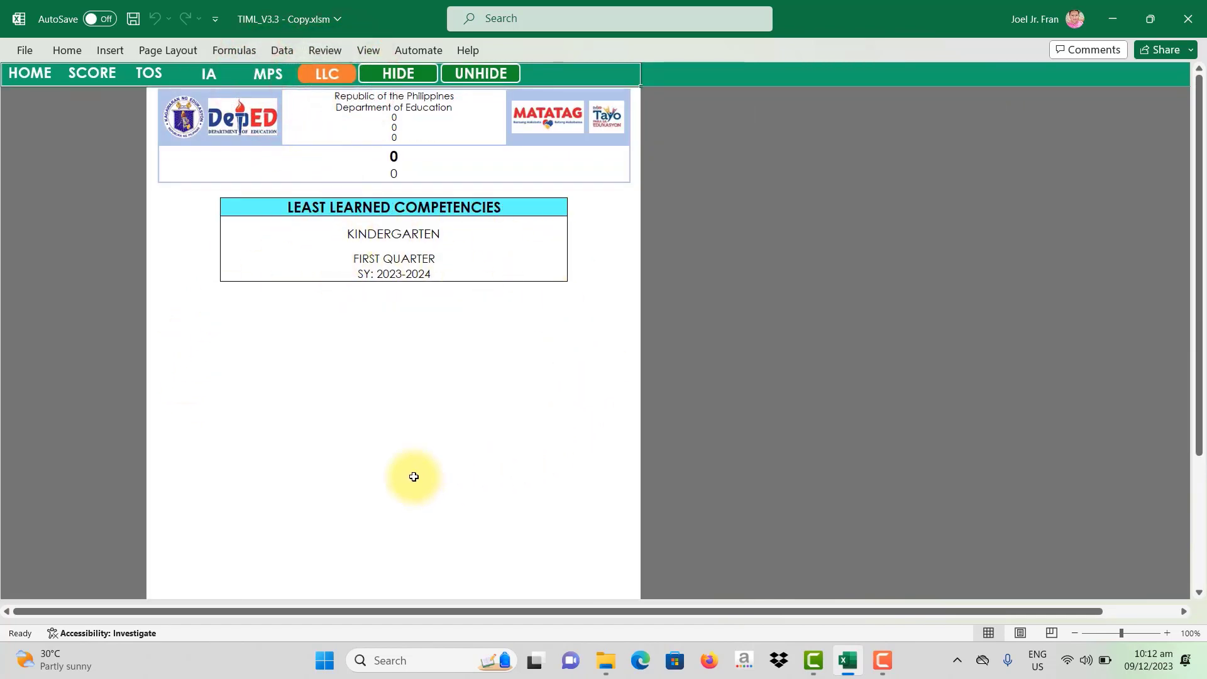
{"action": "scroll", "coordinate": [409, 481], "scroll_direction": "down", "scroll_amount": 3}
{"action": "scroll", "coordinate": [404, 472], "scroll_direction": "up", "scroll_amount": 3}
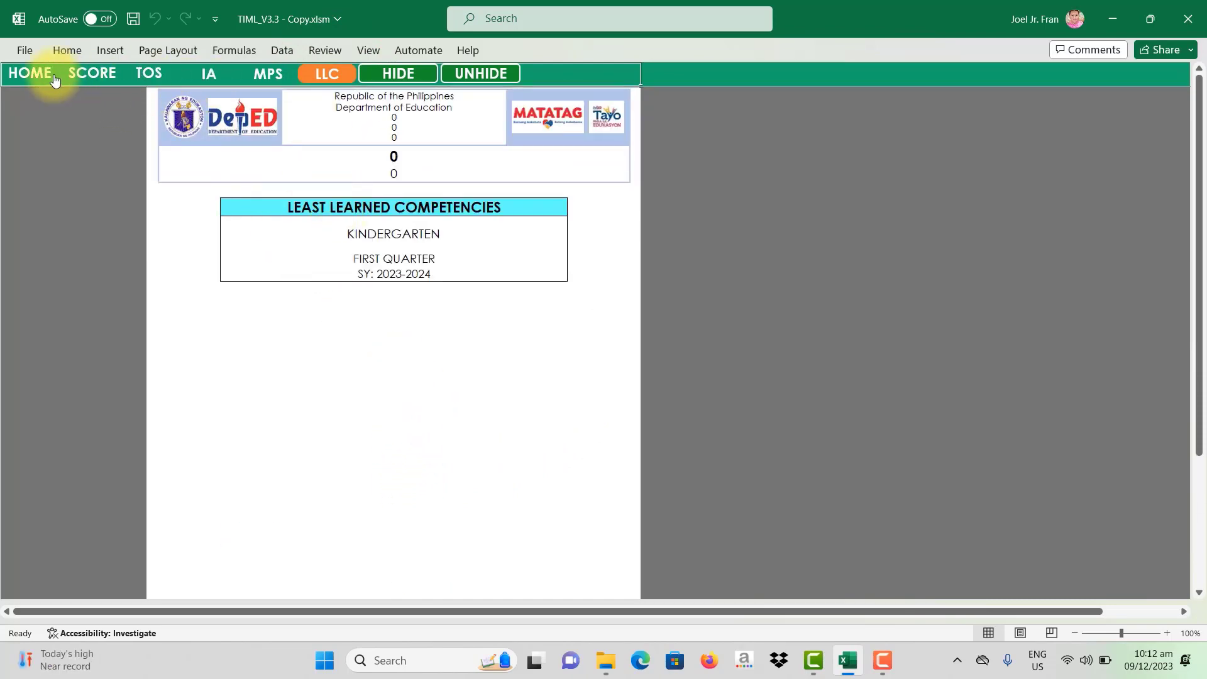
Step: Switch to HOME, select the detail cells from Regional Office to Grade & Section, then deselect
{"action": "left_click", "coordinate": [33, 74]}
{"action": "left_click_drag", "start_coordinate": [258, 119], "coordinate": [284, 391]}
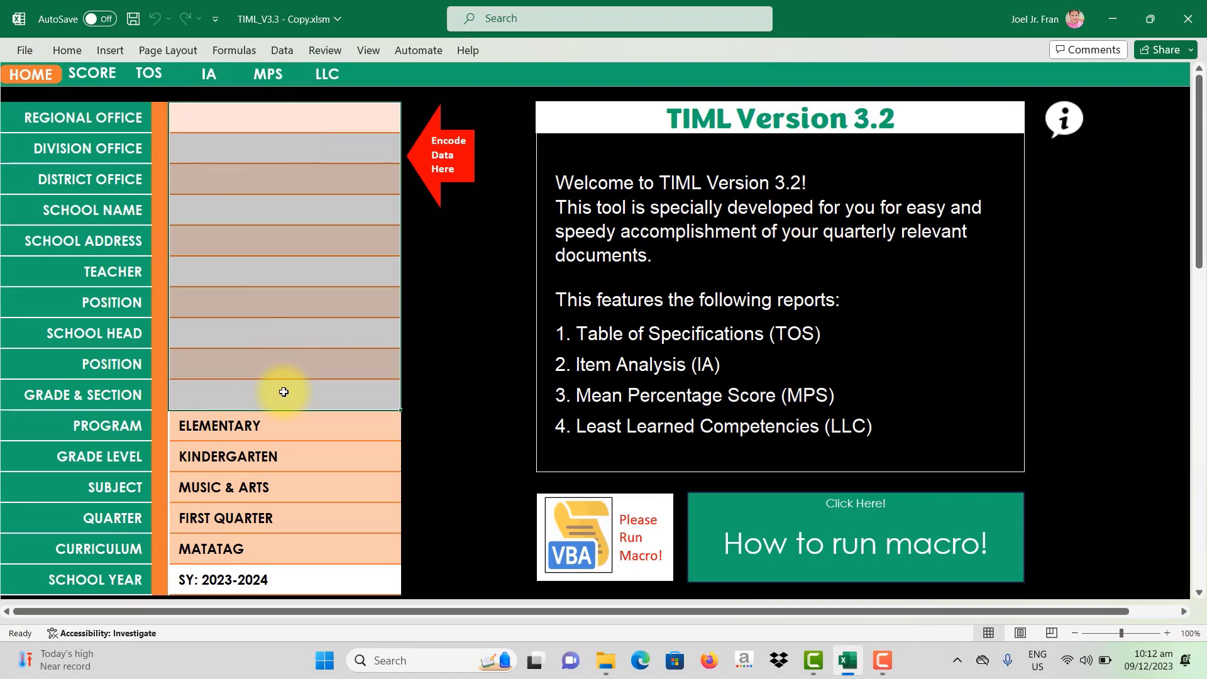
{"action": "scroll", "coordinate": [547, 418], "scroll_direction": "down", "scroll_amount": 2}
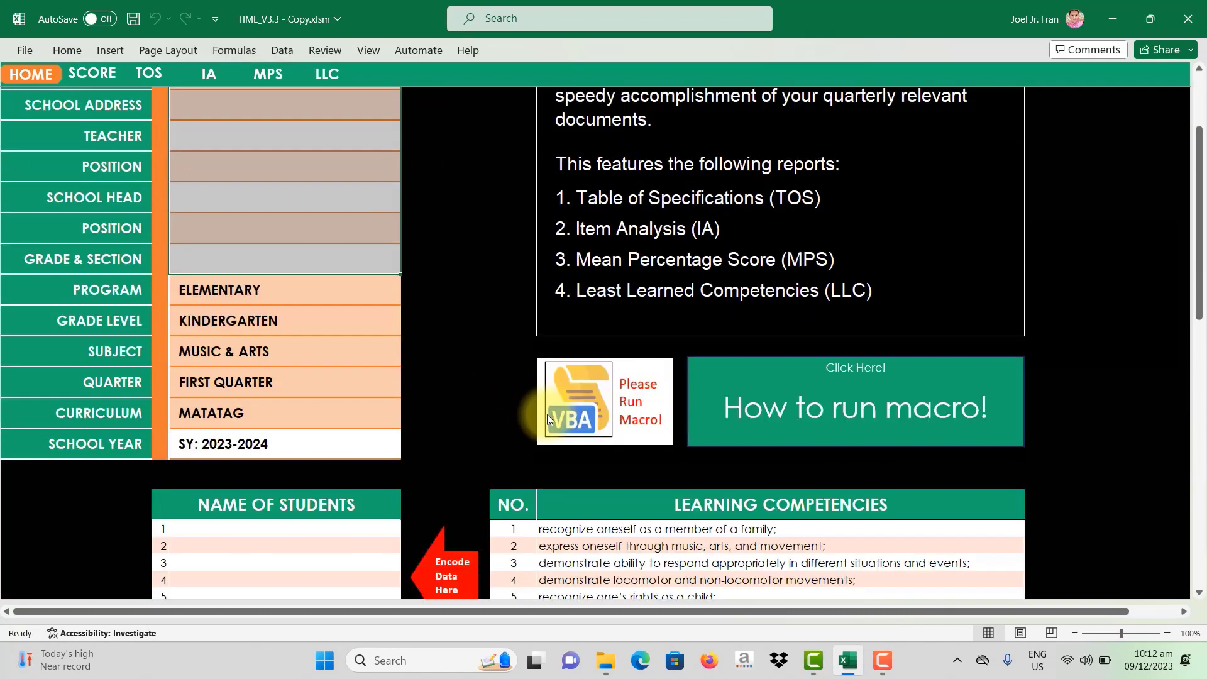
{"action": "scroll", "coordinate": [547, 418], "scroll_direction": "down", "scroll_amount": 3}
{"action": "scroll", "coordinate": [399, 391], "scroll_direction": "up", "scroll_amount": 5}
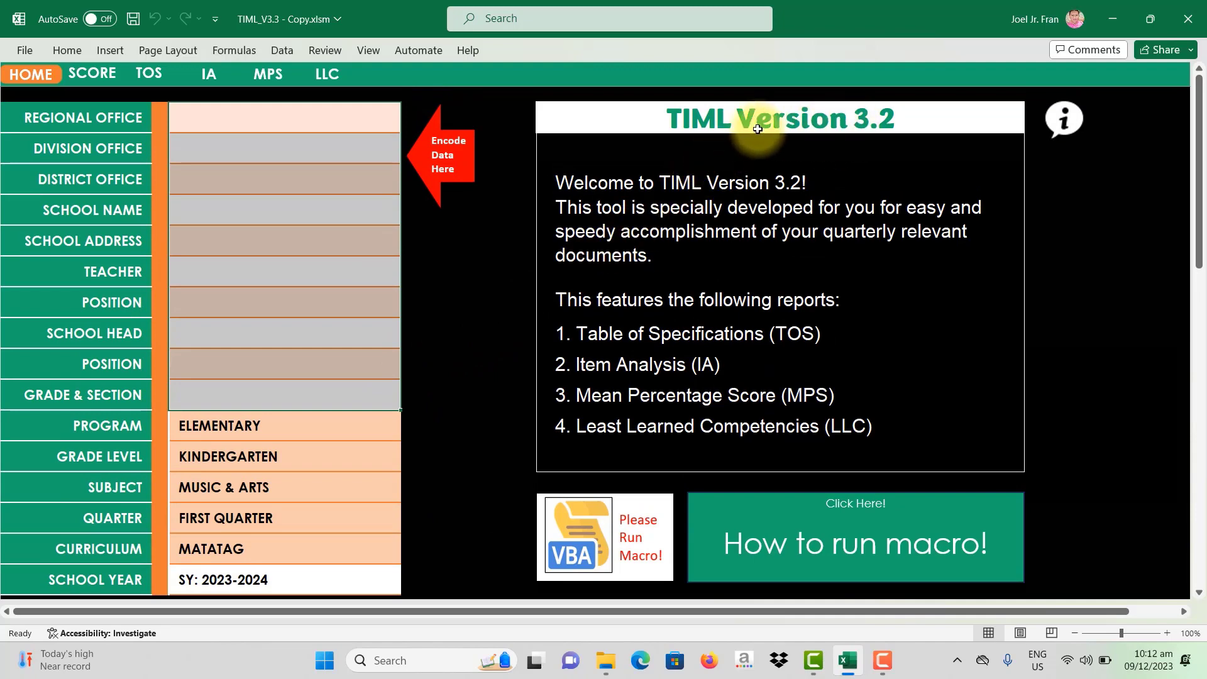
{"action": "left_click", "coordinate": [669, 183]}
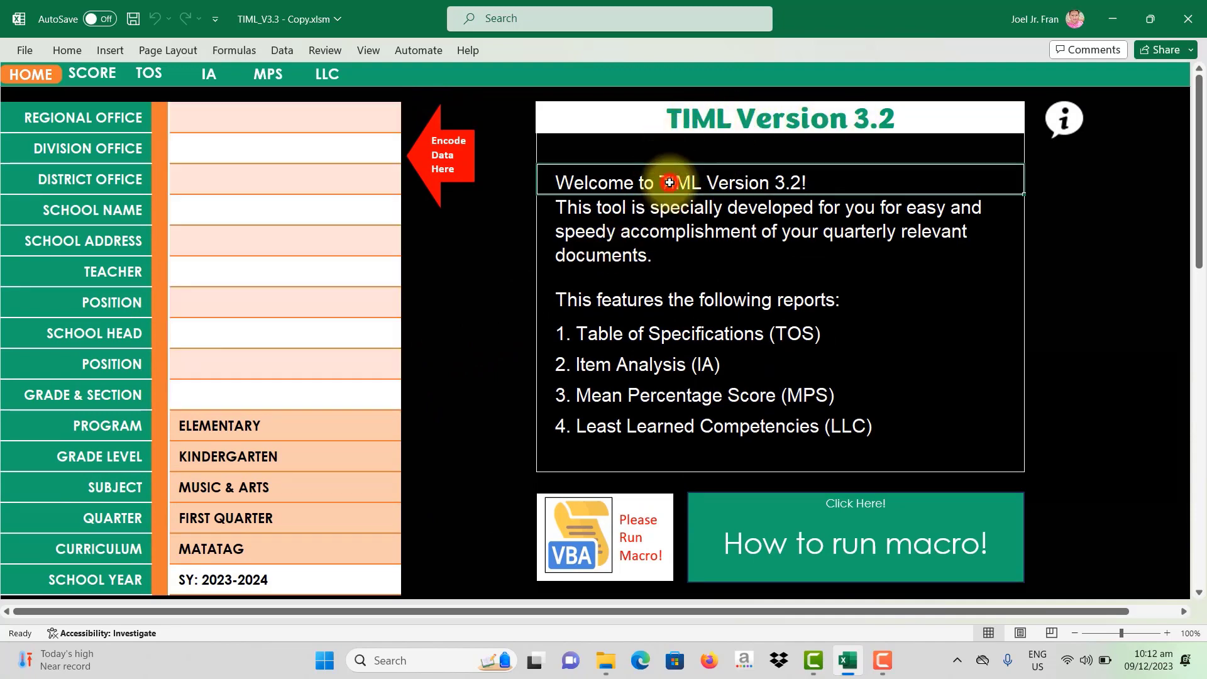
{"action": "left_click", "coordinate": [726, 119]}
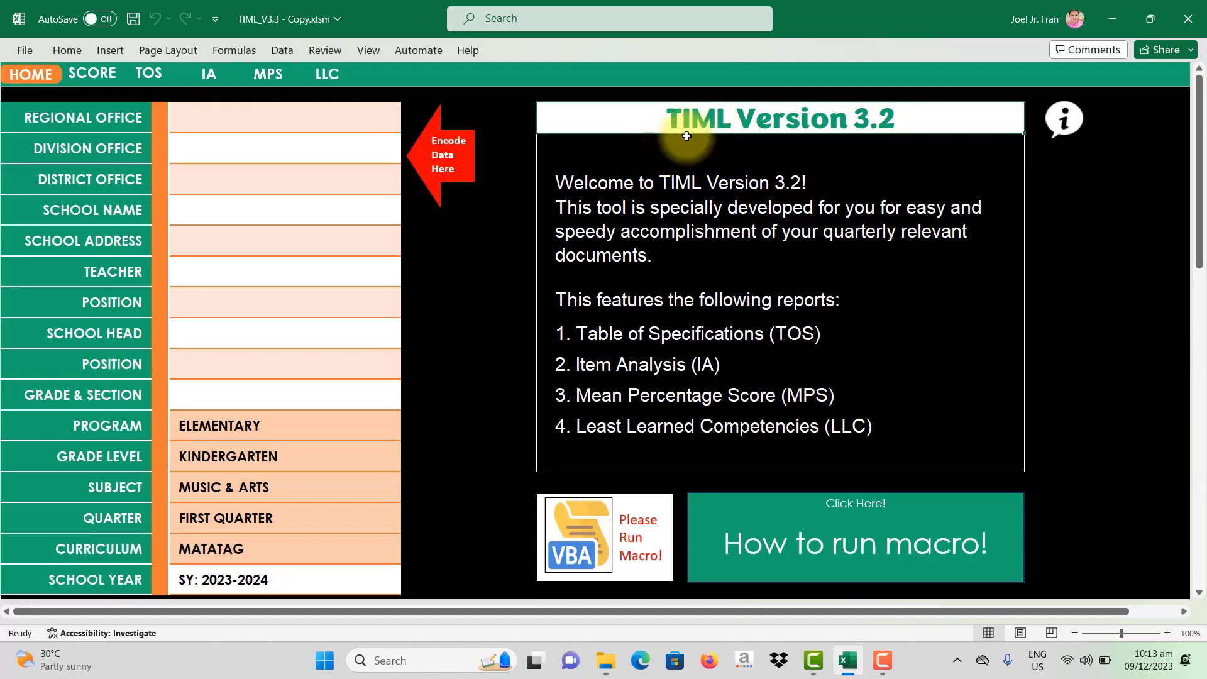
{"action": "left_click", "coordinate": [692, 187]}
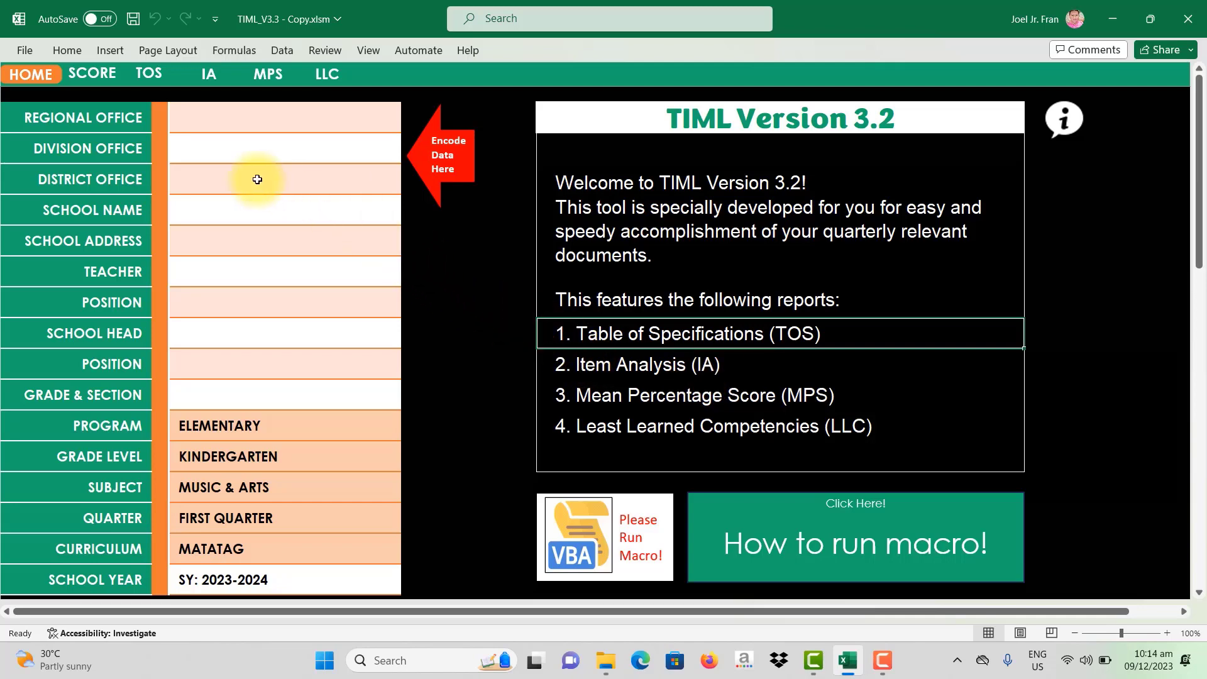
{"action": "left_click", "coordinate": [210, 124]}
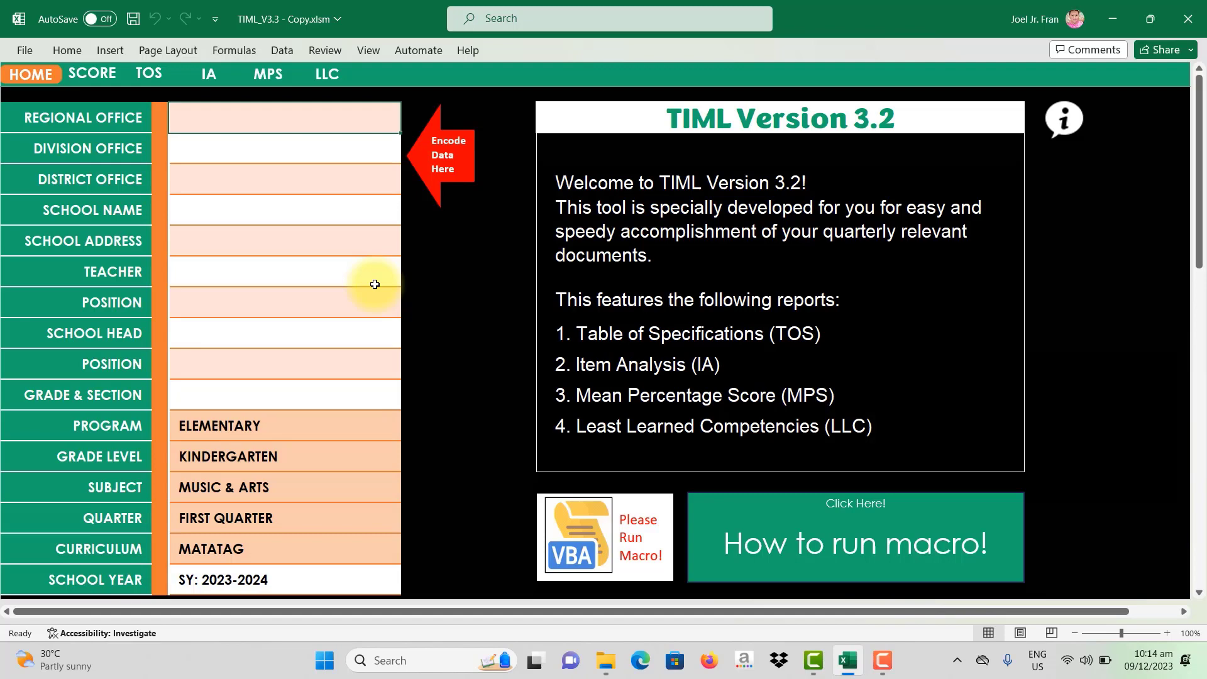
Step: In capitals, enter CARAGA ADMINISTRATIVE REGION, DIVISION OF AGUSAN DEL NORTE, BUENAVISTA DISTRICT V, MANAPA II INTEGRATED SCHOOL and the school address
{"action": "key", "text": "Caps_Lock"}
{"action": "type", "text": "C"}
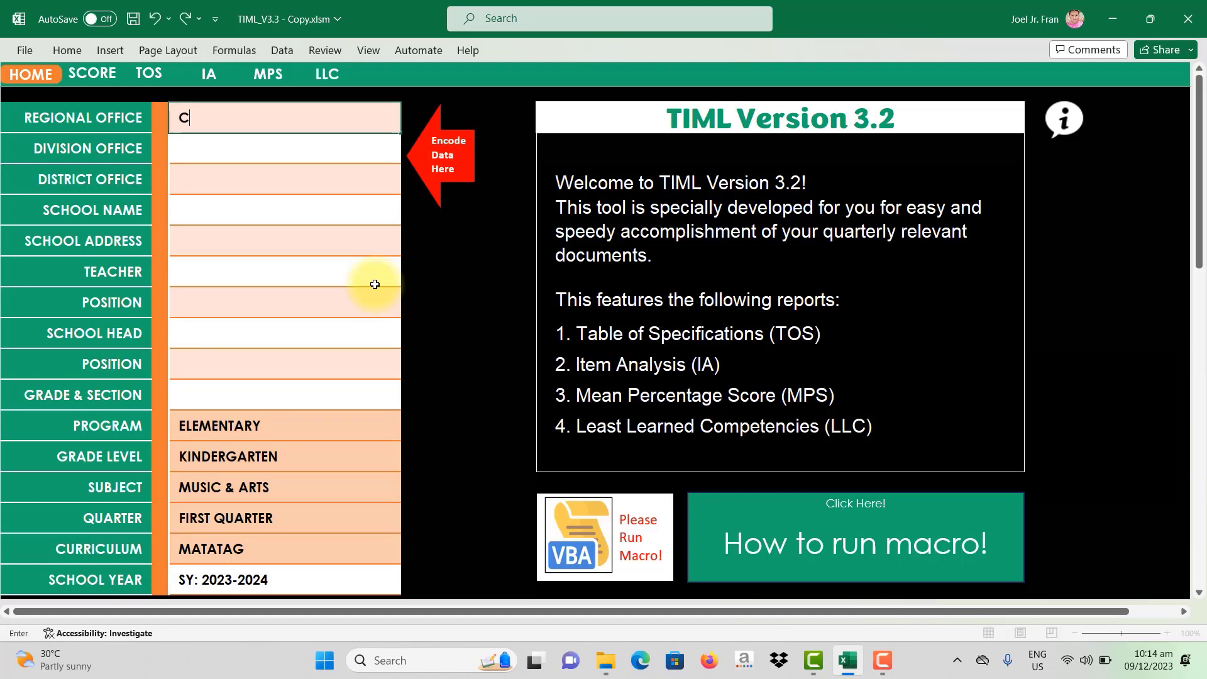
{"action": "type", "text": "ARAGA"}
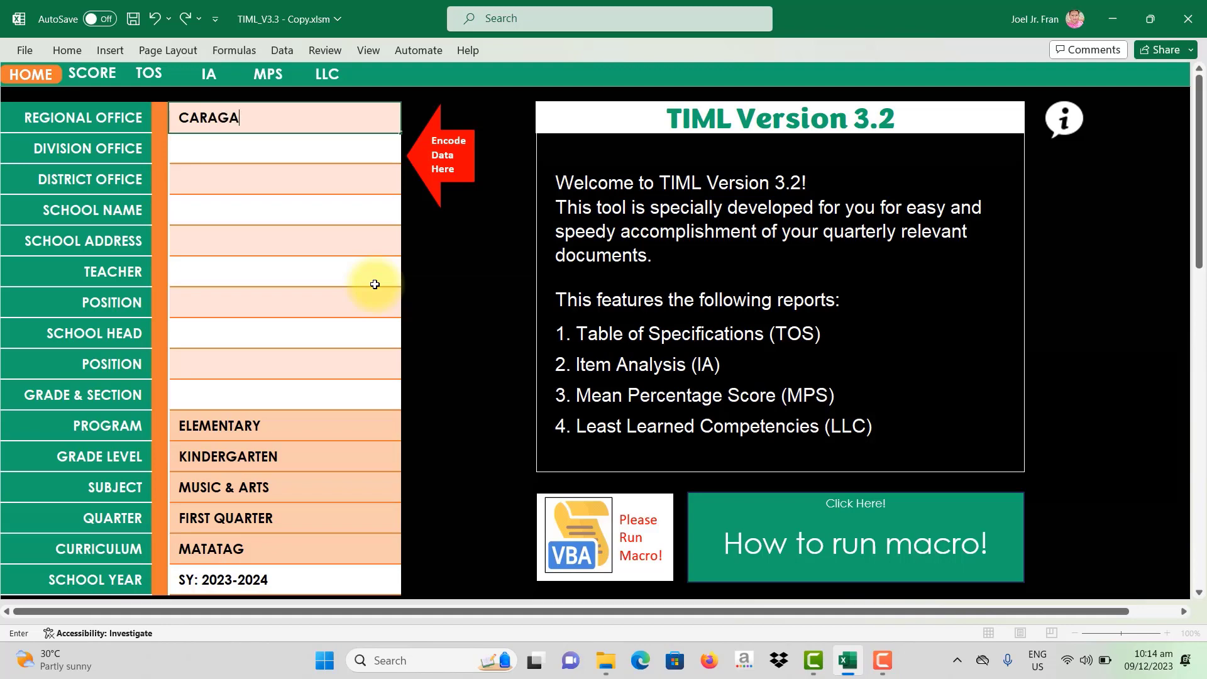
{"action": "type", "text": " ADMINISTRATIVE REGION"}
{"action": "key", "text": "Return"}
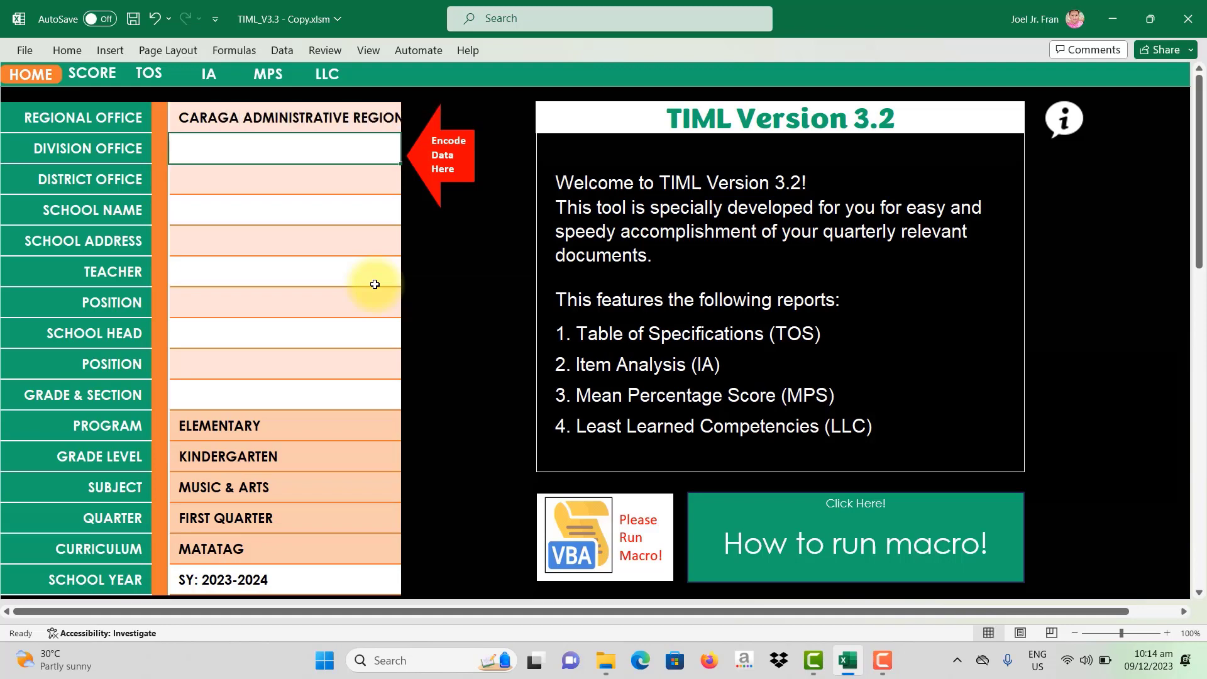
{"action": "type", "text": "DIVISION OF AGUSAN DEL NORTE"}
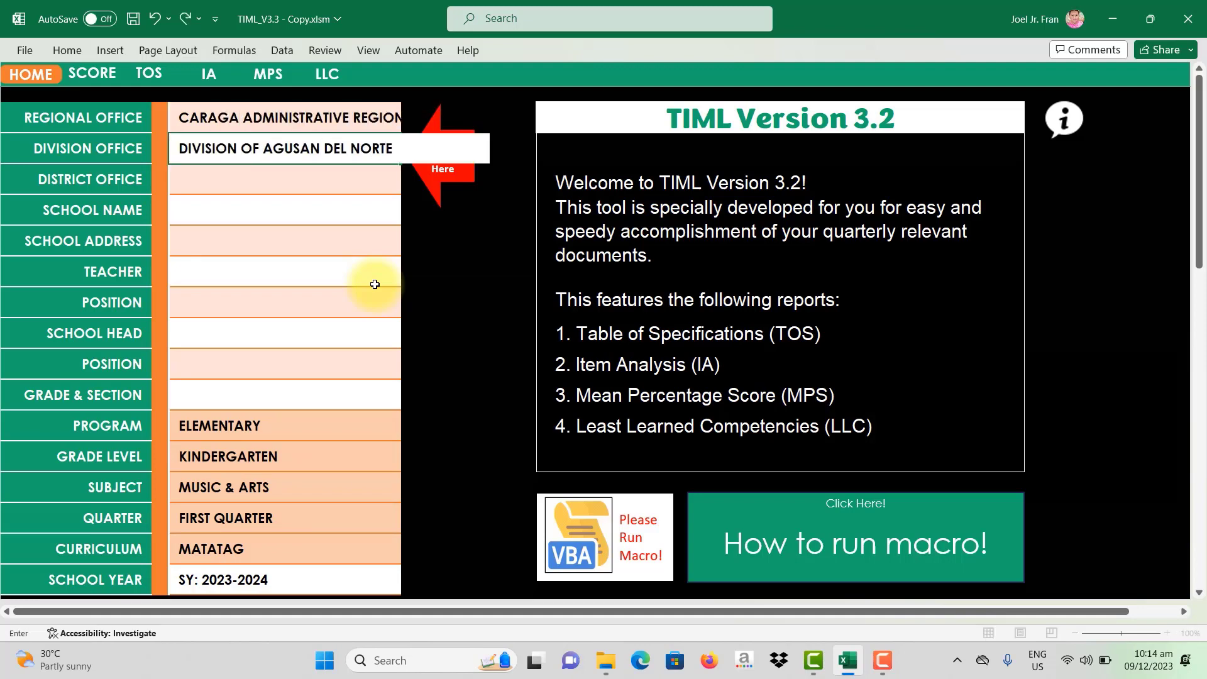
{"action": "key", "text": "Return"}
{"action": "type", "text": "BUENAVISTA DISTRICT V"}
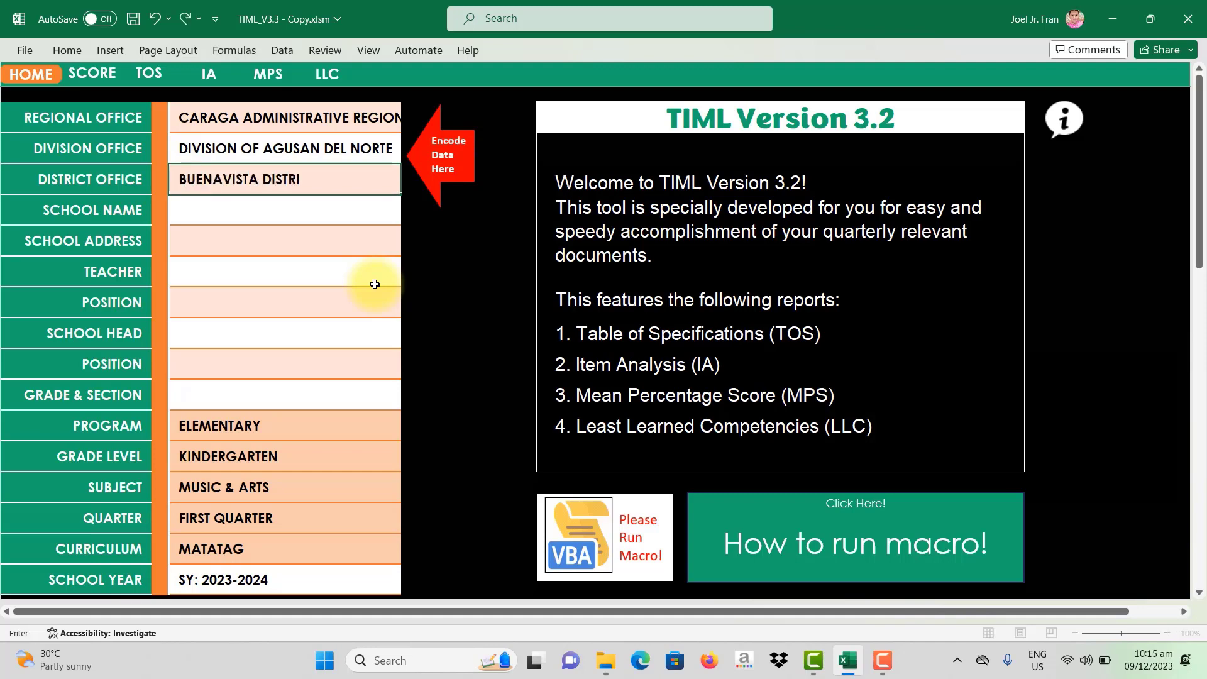
{"action": "key", "text": "Return"}
{"action": "type", "text": "MANAPA II INTEGRATED SCHOOL"}
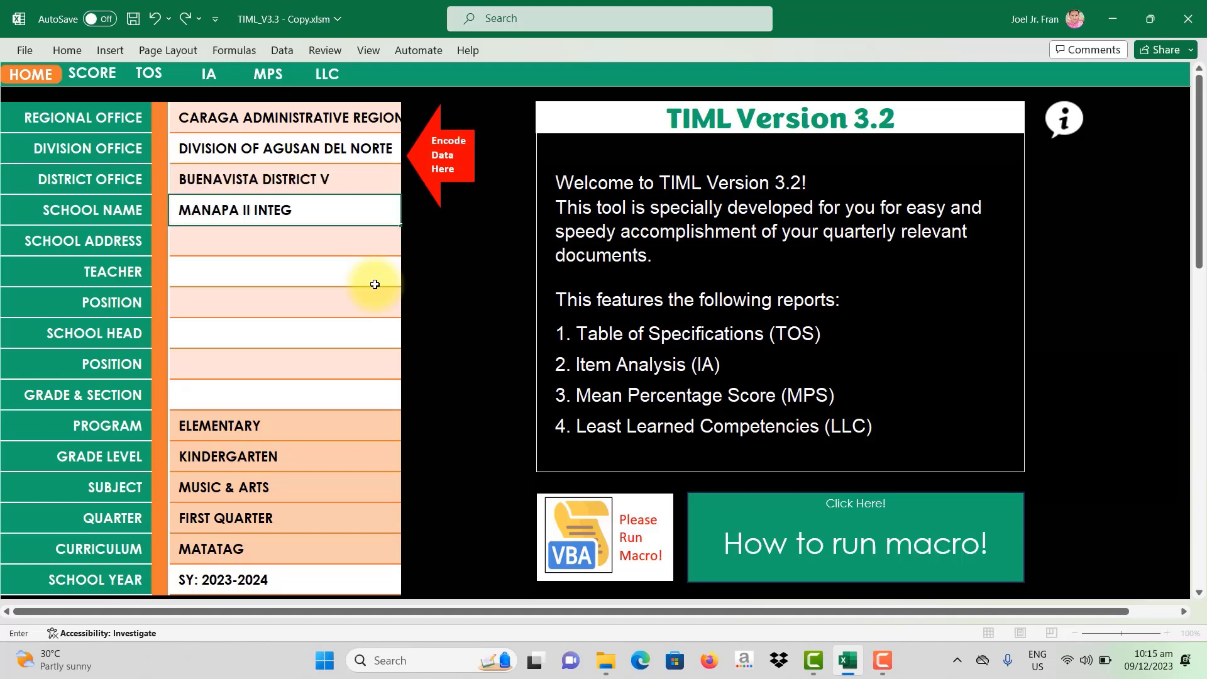
{"action": "key", "text": "Return"}
{"action": "type", "text": "MANAPA,"}
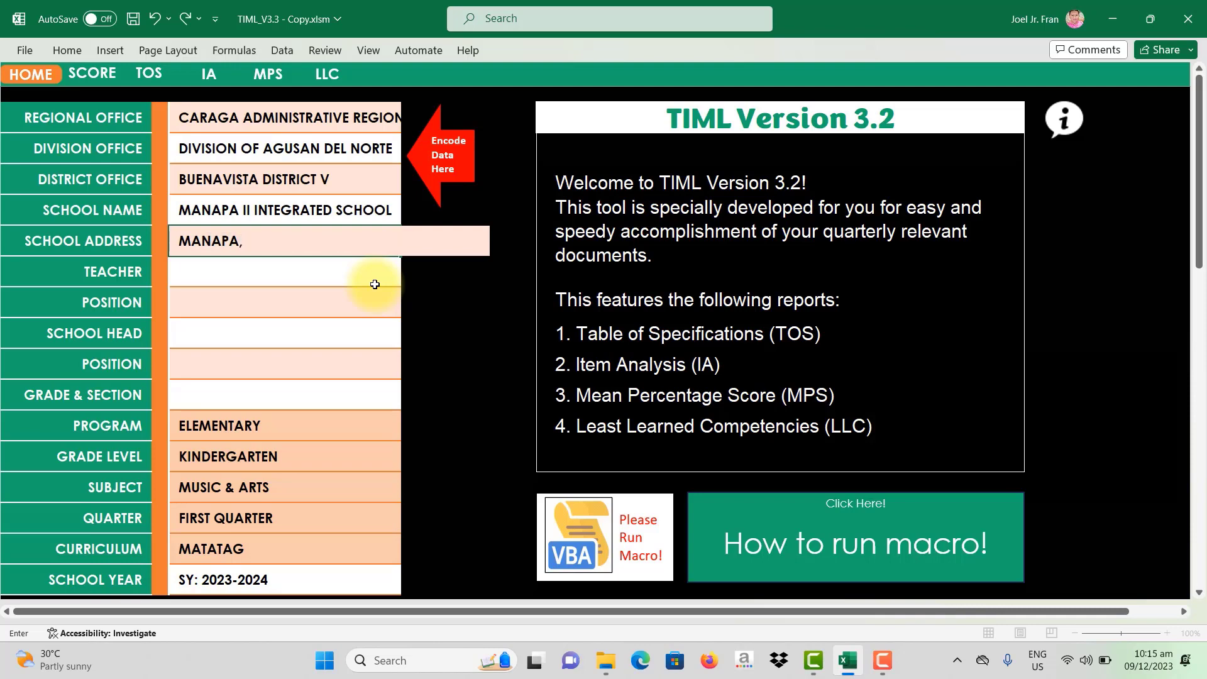
{"action": "type", "text": " BUENAVISTA, AGUSAN DEL O"}
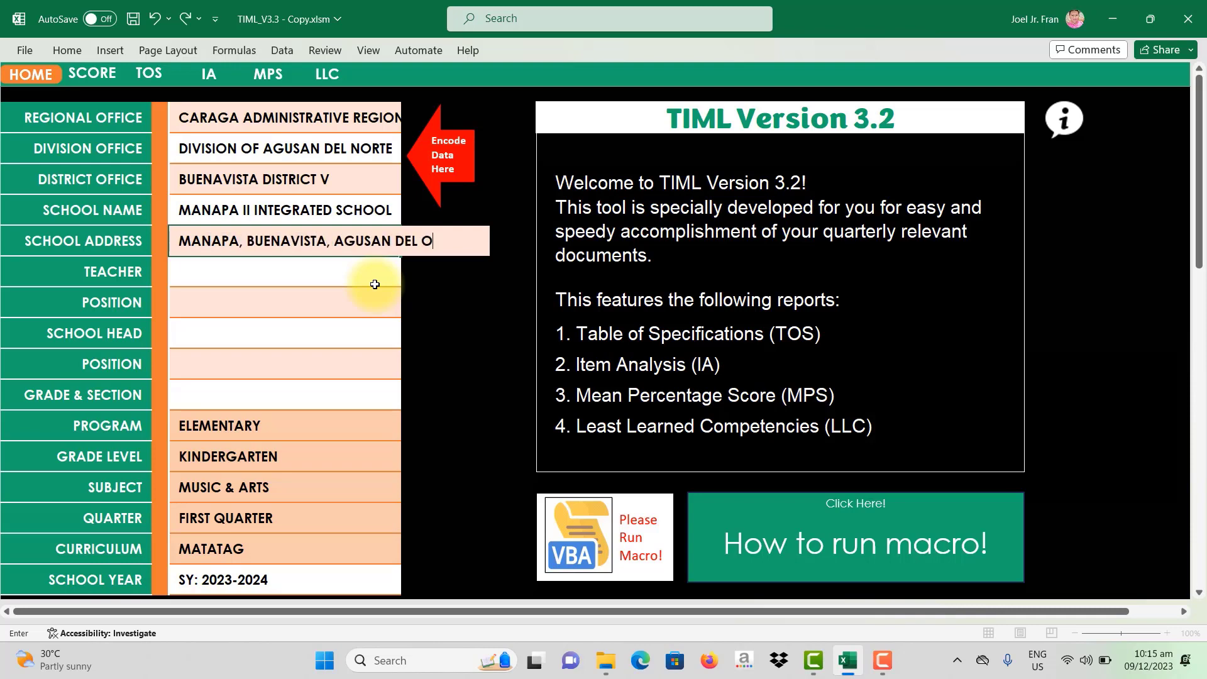
{"action": "type", "text": "RTE"}
{"action": "key", "text": "Return"}
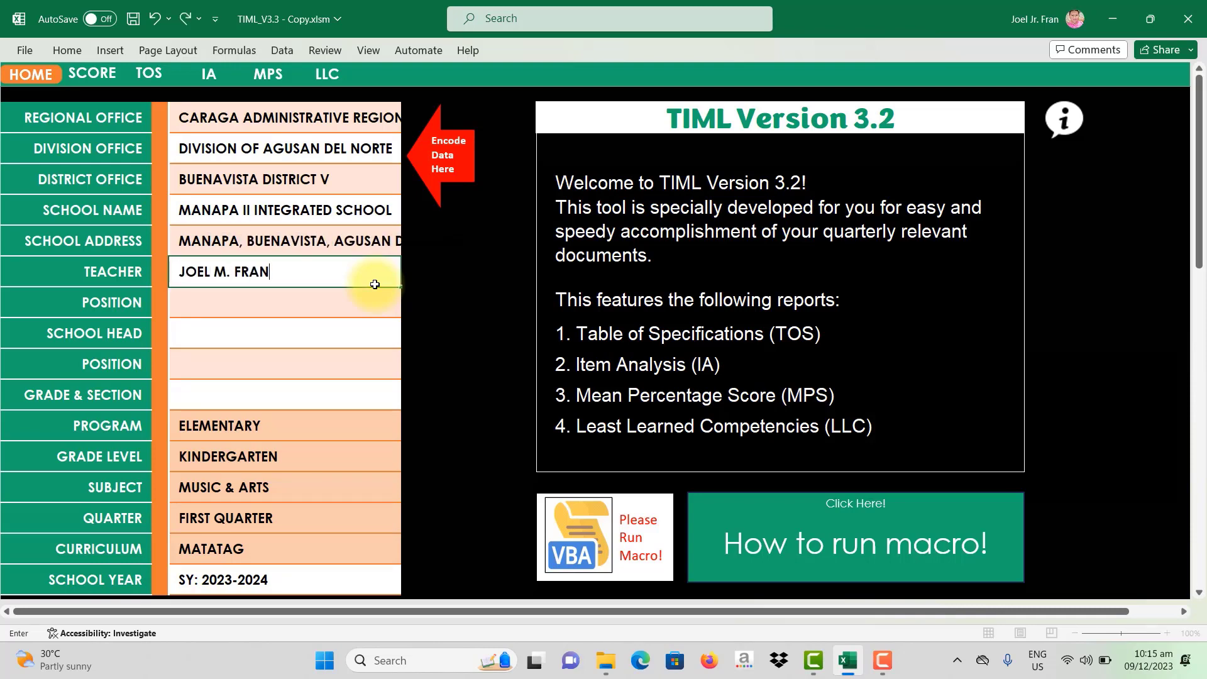
Step: Enter the teacher's name, TEACHER-III, the school head's name, PRINCIPAL-I and GRADE 8 ARISTOTLE
{"action": "key", "text": "Return"}
{"action": "type", "text": "TEACHER-III"}
{"action": "key", "text": "Return"}
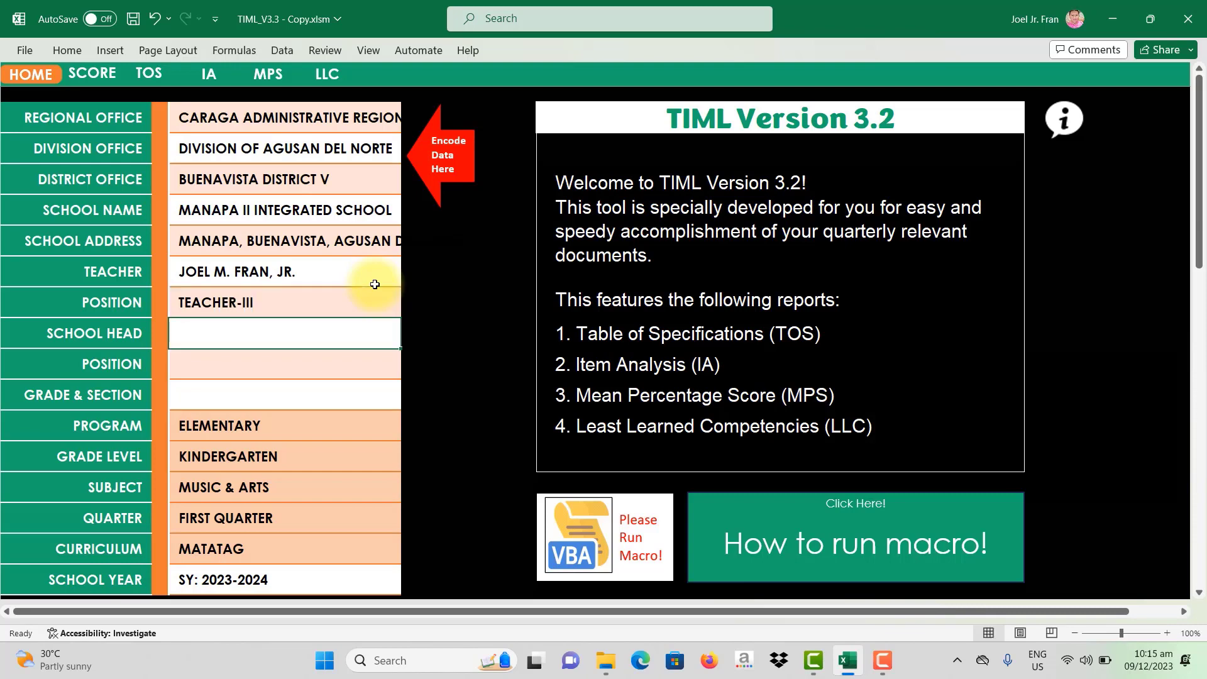
{"action": "key", "text": "Return"}
{"action": "type", "text": "PRIN"}
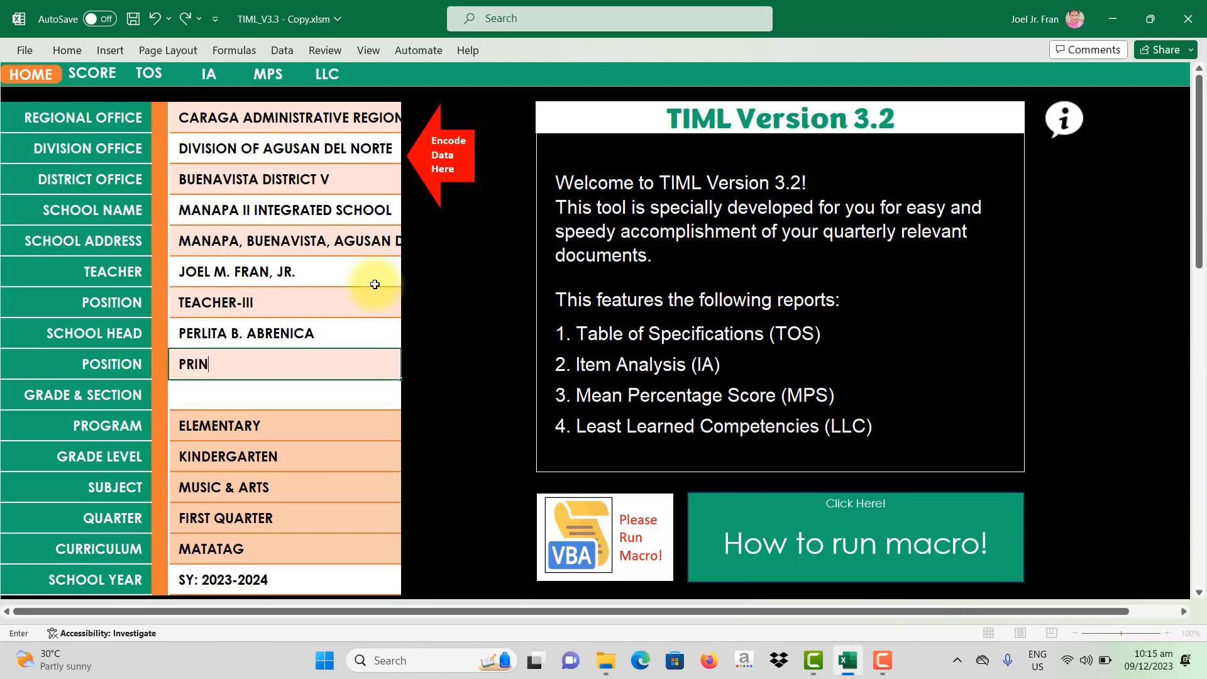
{"action": "type", "text": "CIPAL-I"}
{"action": "key", "text": "Return"}
{"action": "type", "text": "GRAD"}
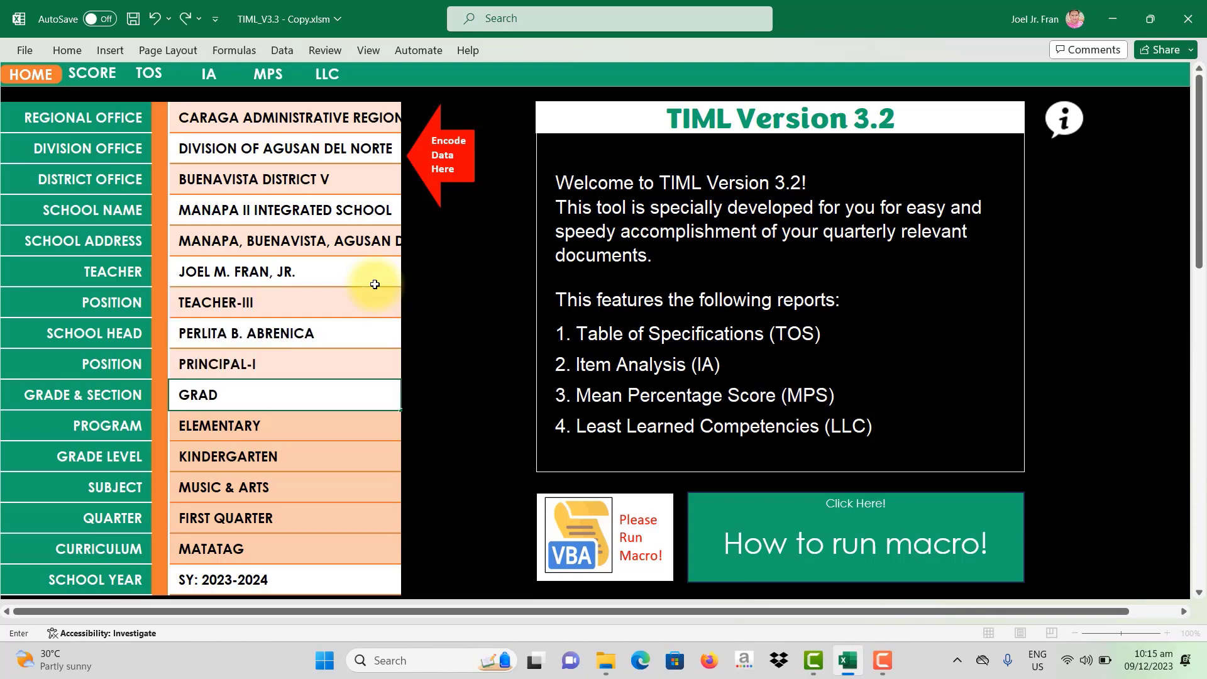
{"action": "type", "text": "E 8 ARISTOTLE"}
{"action": "key", "text": "Return"}
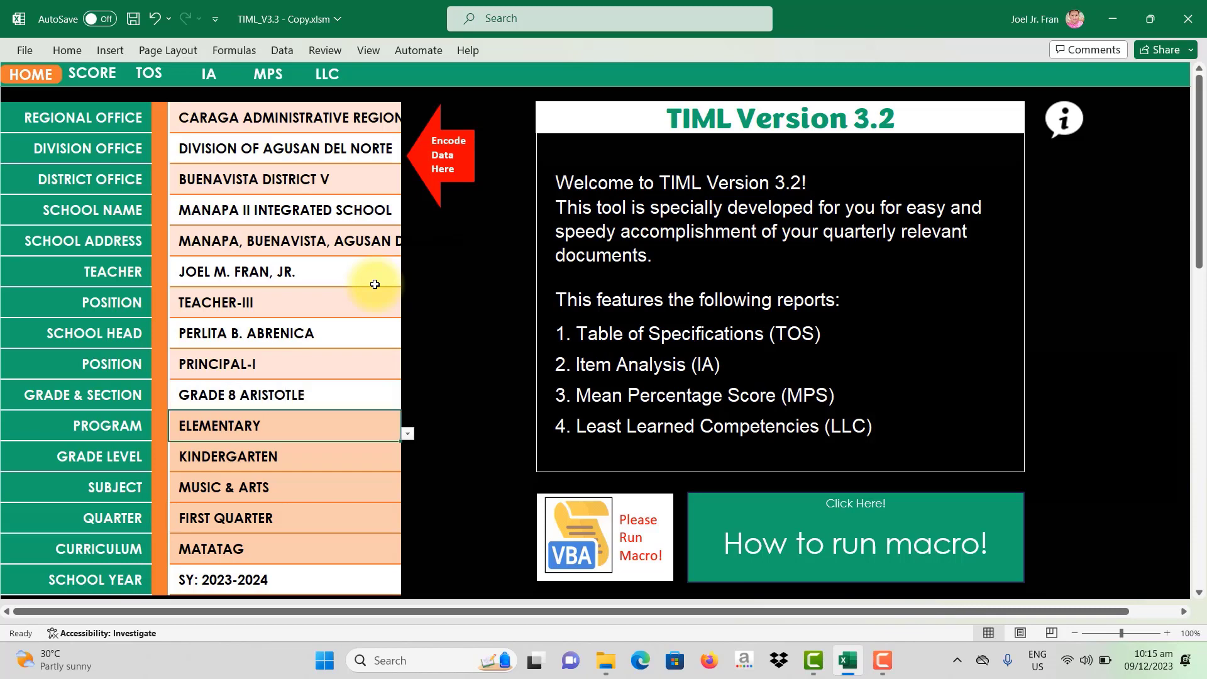
{"action": "left_click_drag", "start_coordinate": [251, 118], "coordinate": [248, 385]}
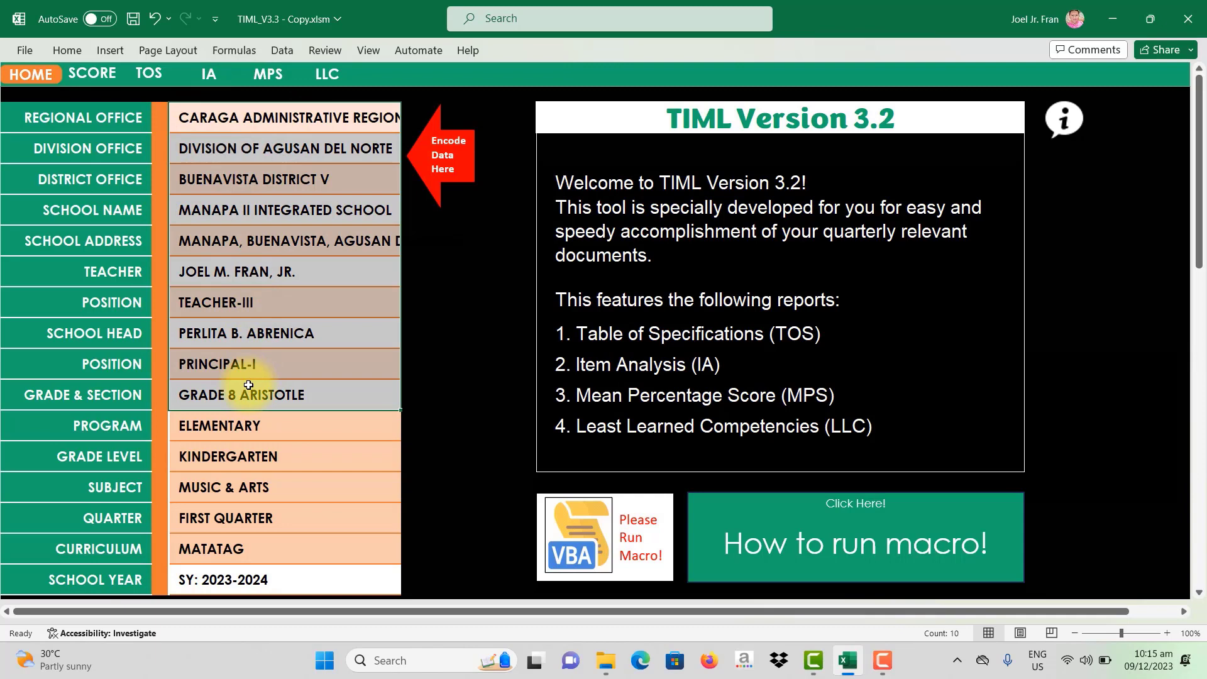
{"action": "scroll", "coordinate": [249, 385], "scroll_direction": "down", "scroll_amount": 2}
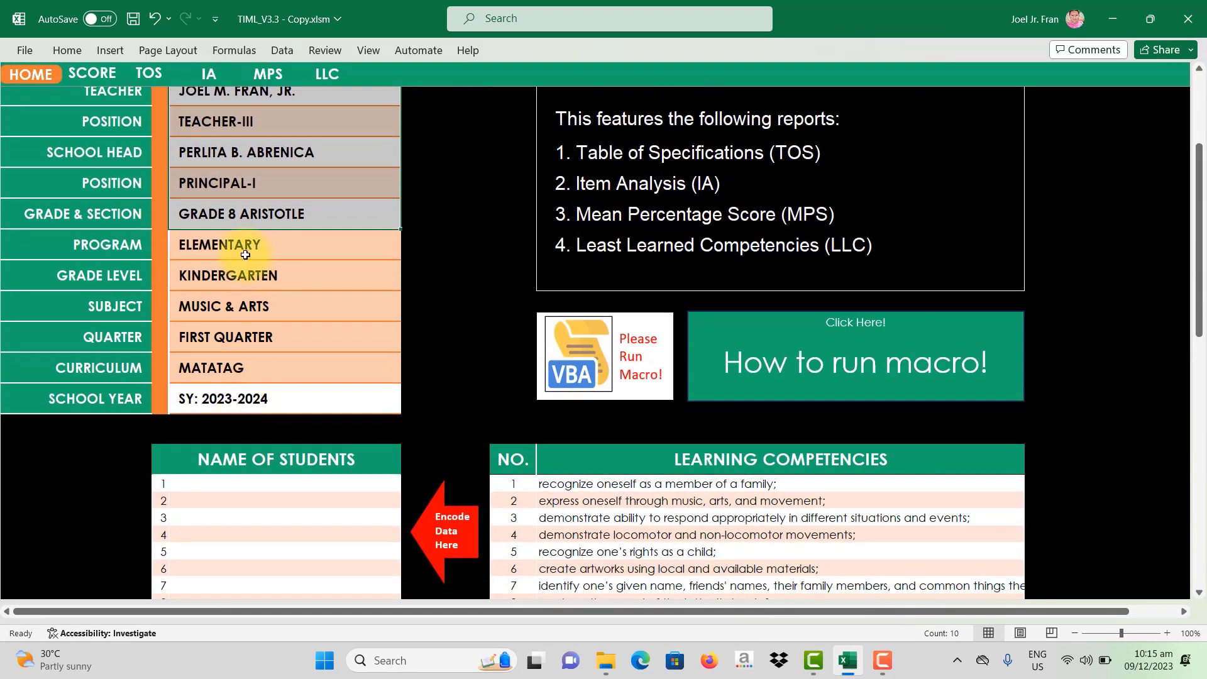
{"action": "left_click", "coordinate": [246, 254]}
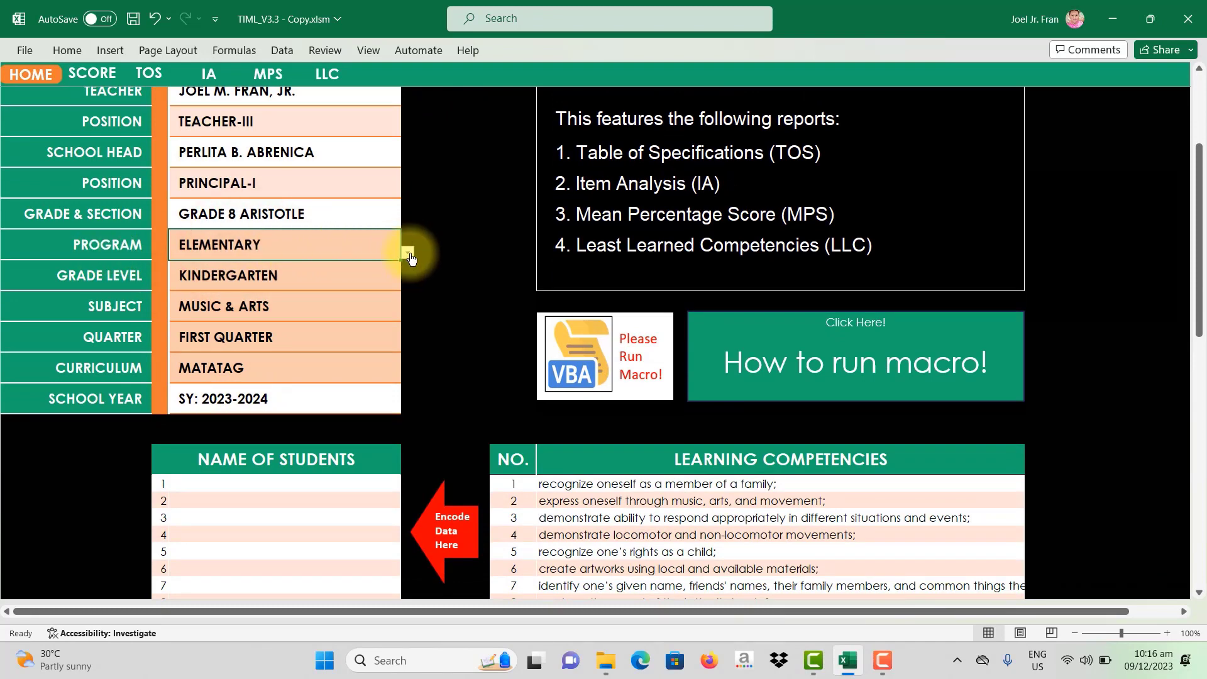
Step: Open the Program dropdown listing ELEMENTARY through SHS SPECIALIZED SUBJECTS
{"action": "left_click", "coordinate": [408, 255]}
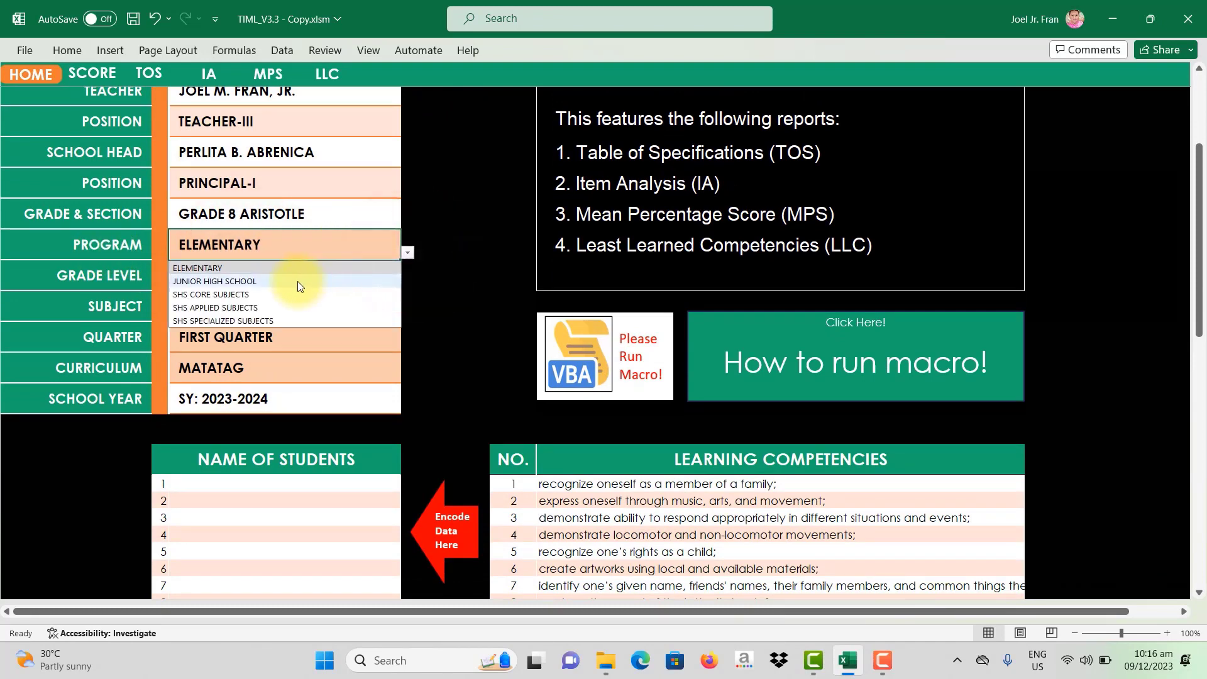
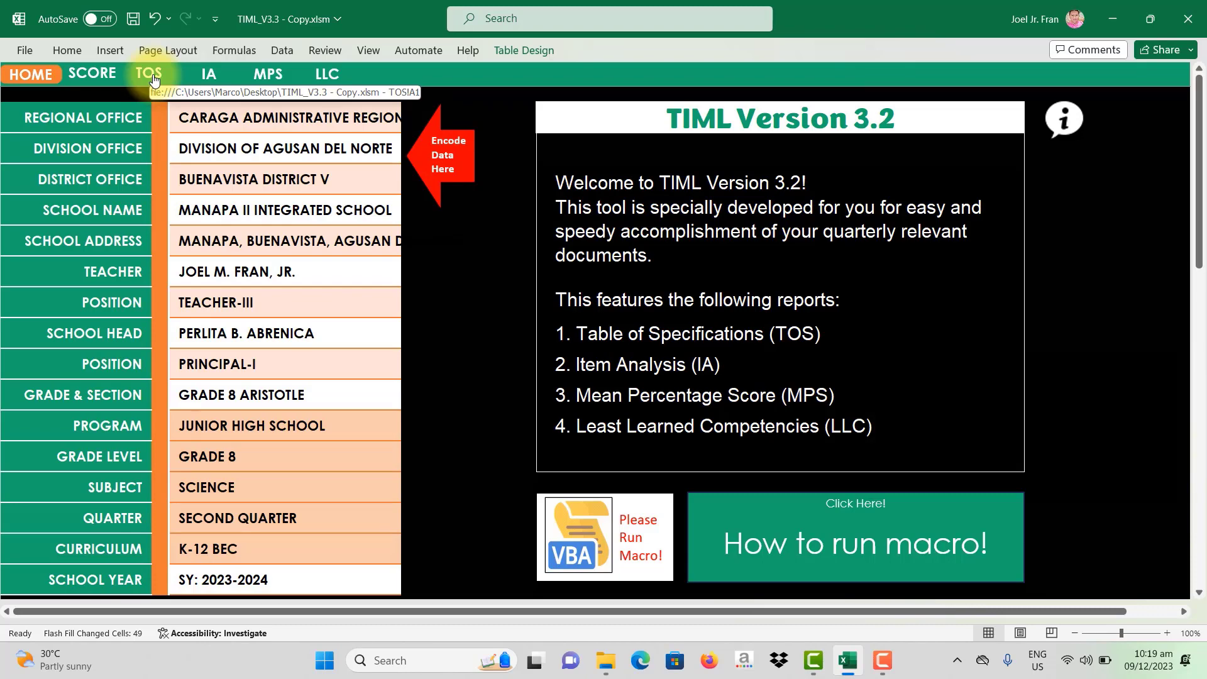
Step: On the TOS sheet, select the learning competency cells A19 to A29
{"action": "left_click", "coordinate": [153, 75]}
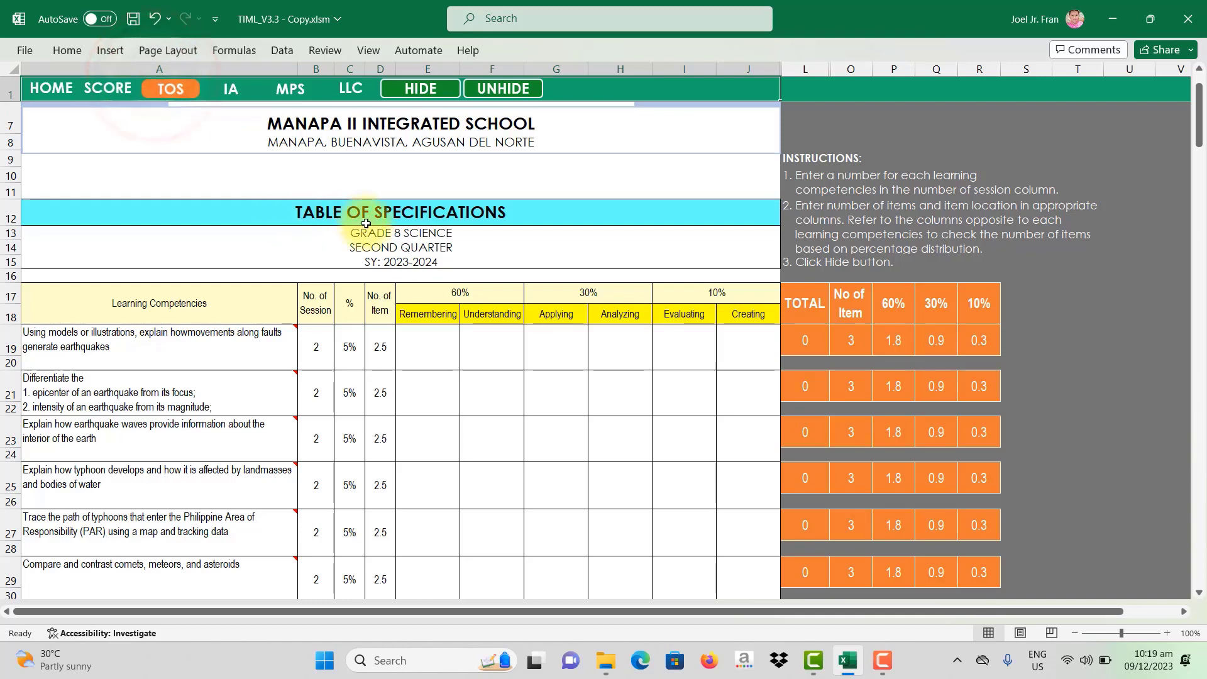
{"action": "scroll", "coordinate": [428, 270], "scroll_direction": "down", "scroll_amount": 2}
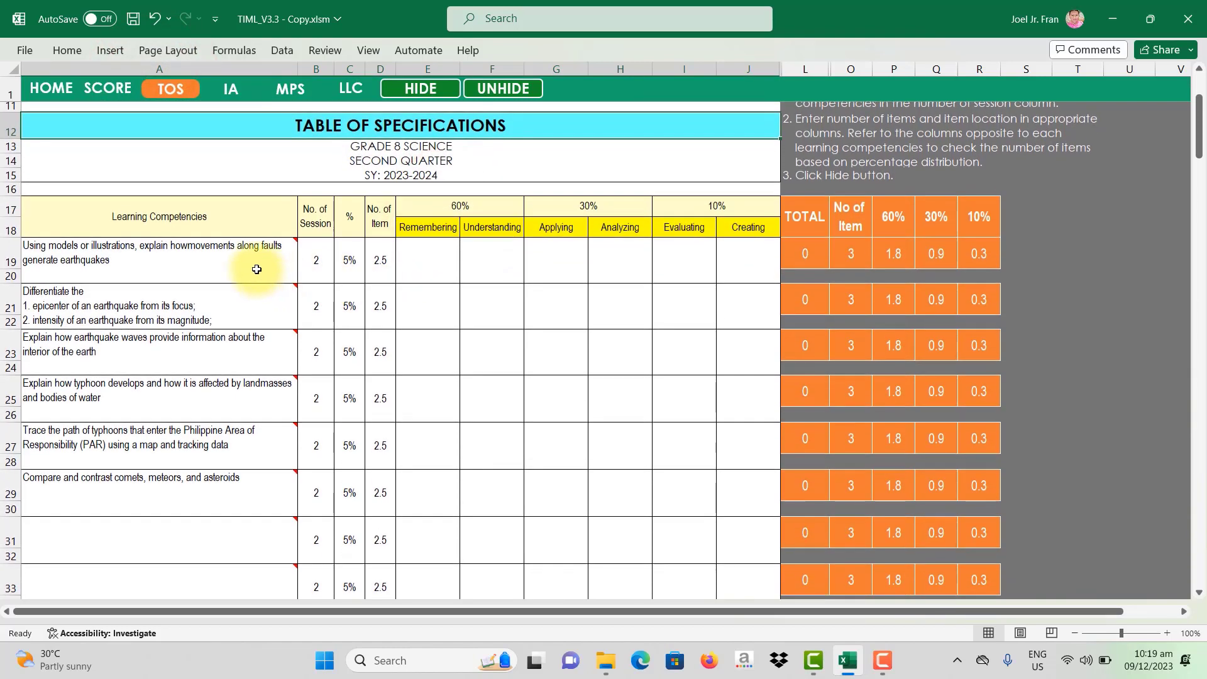
{"action": "scroll", "coordinate": [255, 269], "scroll_direction": "down", "scroll_amount": 1}
{"action": "mouse_move", "coordinate": [114, 225]}
{"action": "left_click_drag", "start_coordinate": [109, 226], "coordinate": [120, 432]}
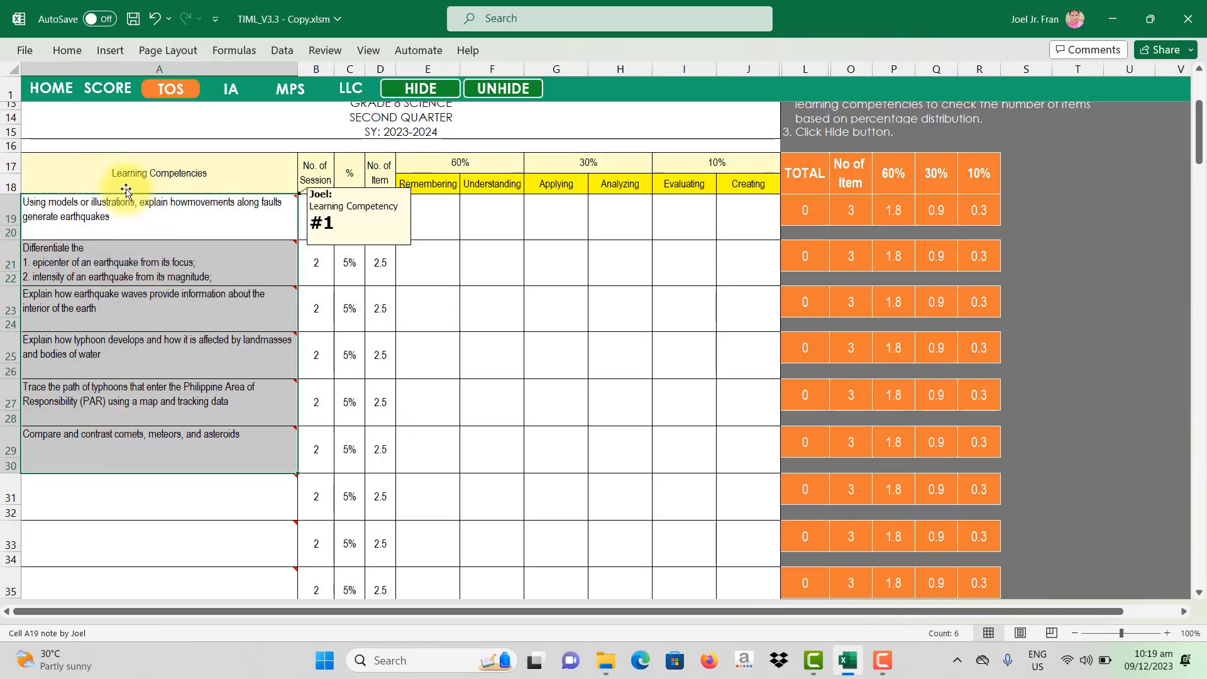
Step: Compare them with the six learning competencies listed on the HOME sheet
{"action": "left_click", "coordinate": [51, 88]}
{"action": "scroll", "coordinate": [445, 431], "scroll_direction": "down", "scroll_amount": 4}
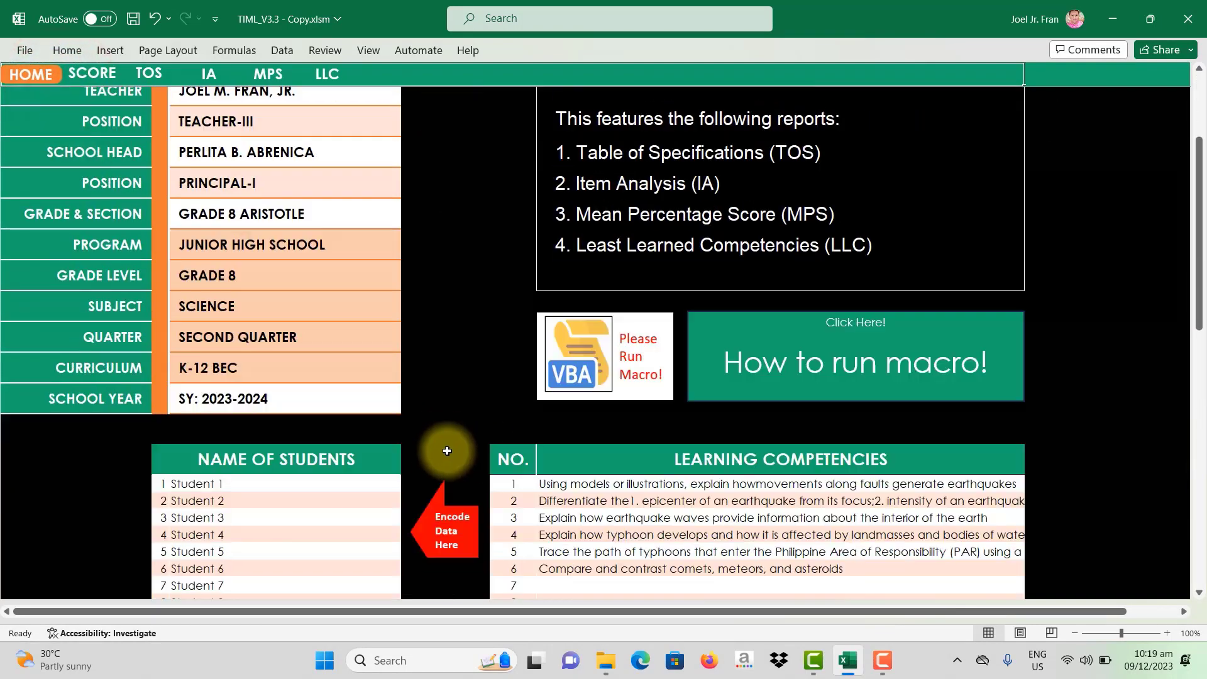
{"action": "left_click", "coordinate": [605, 349]}
{"action": "left_click_drag", "start_coordinate": [606, 349], "coordinate": [611, 431]}
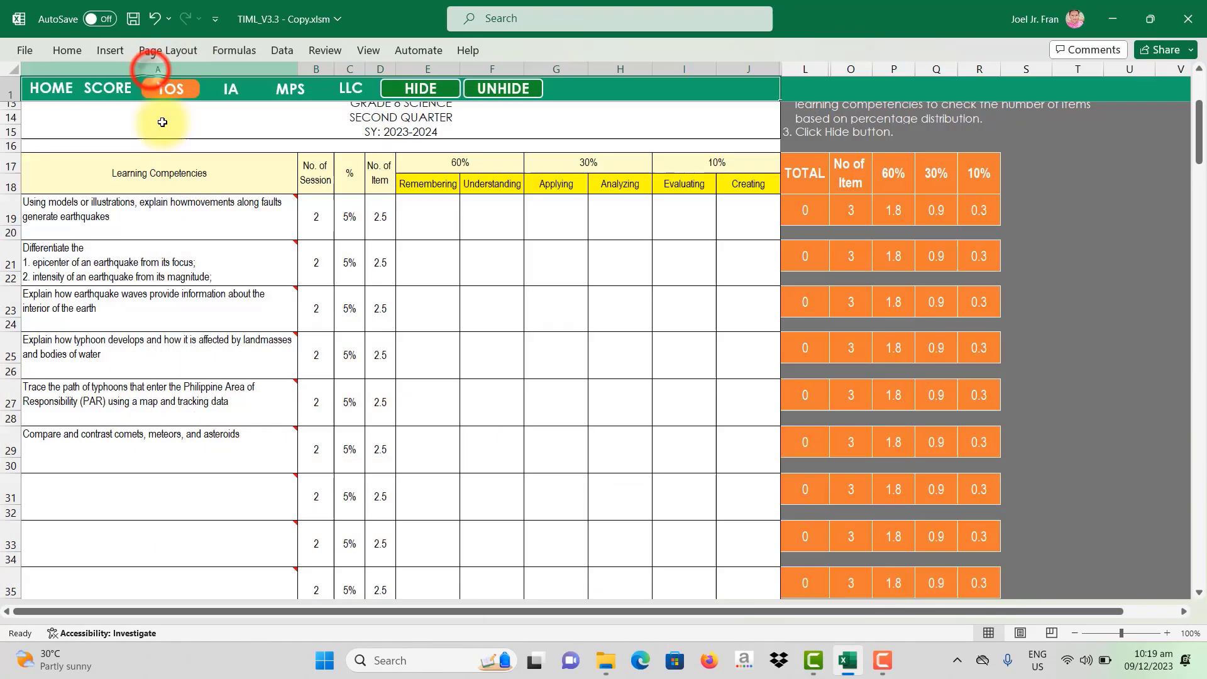
Step: Back on TOS, review the six competency rows showing 17% and 8.3 items each
{"action": "left_click", "coordinate": [149, 74]}
{"action": "left_click_drag", "start_coordinate": [127, 226], "coordinate": [126, 452]}
{"action": "scroll", "coordinate": [127, 453], "scroll_direction": "down", "scroll_amount": 2}
{"action": "scroll", "coordinate": [211, 344], "scroll_direction": "up", "scroll_amount": 3}
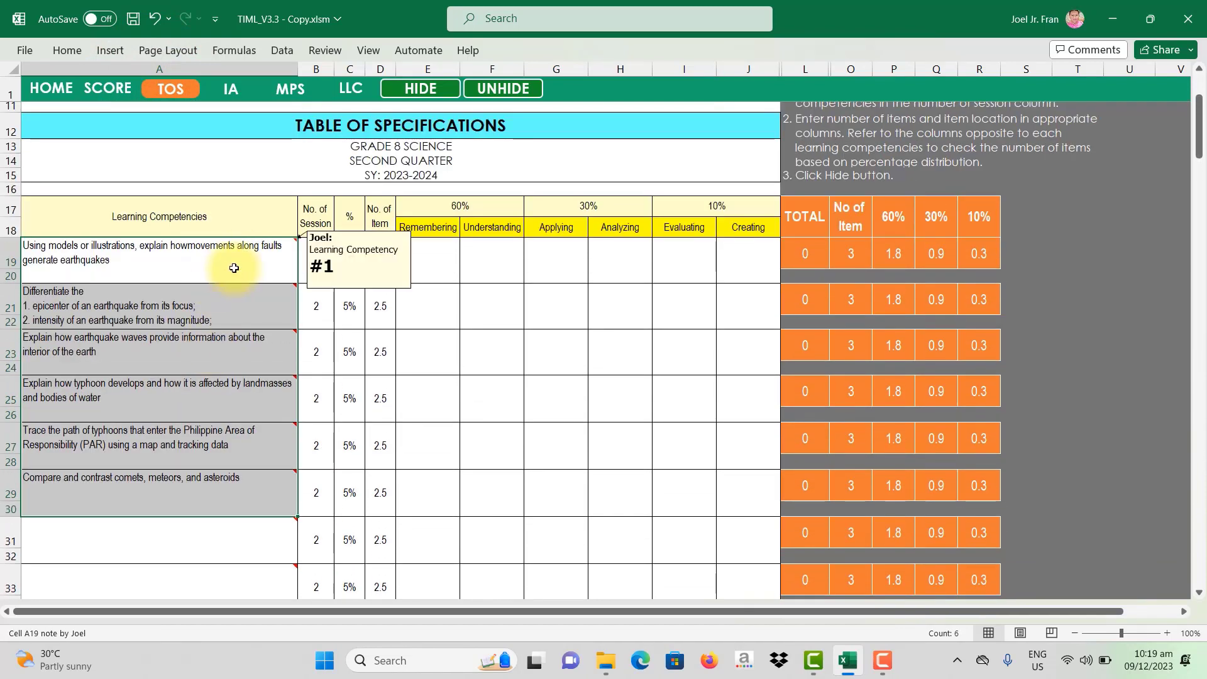
{"action": "mouse_move", "coordinate": [265, 303]}
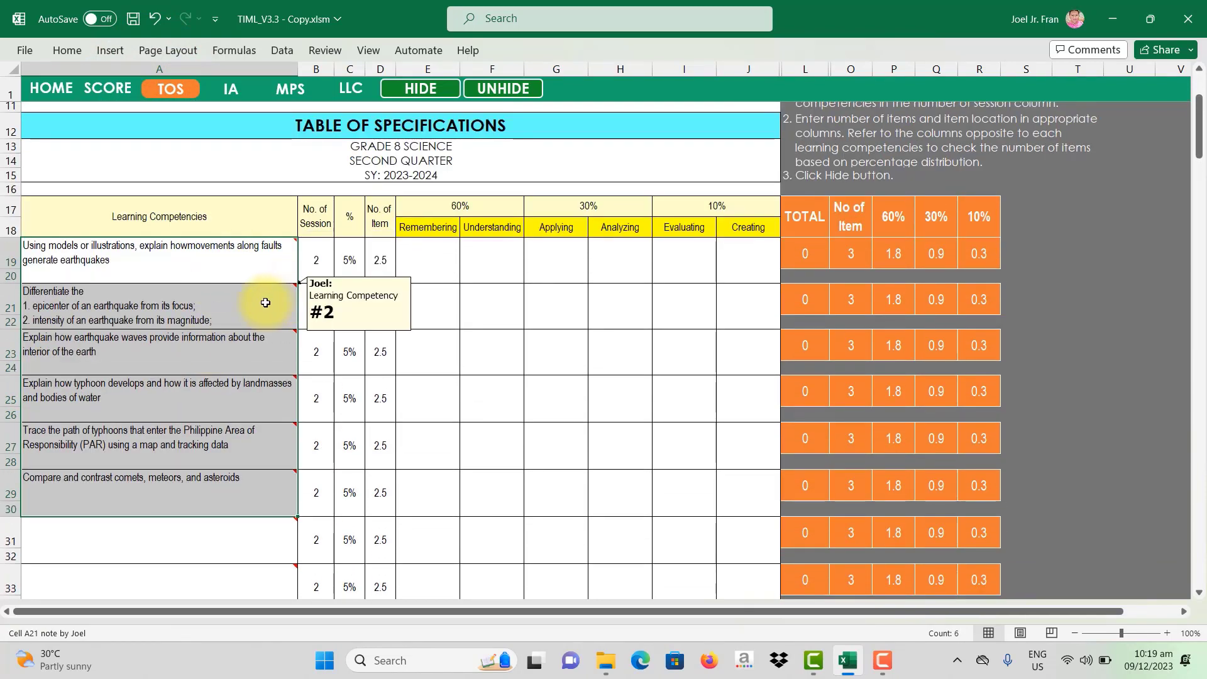
{"action": "mouse_move", "coordinate": [252, 349]}
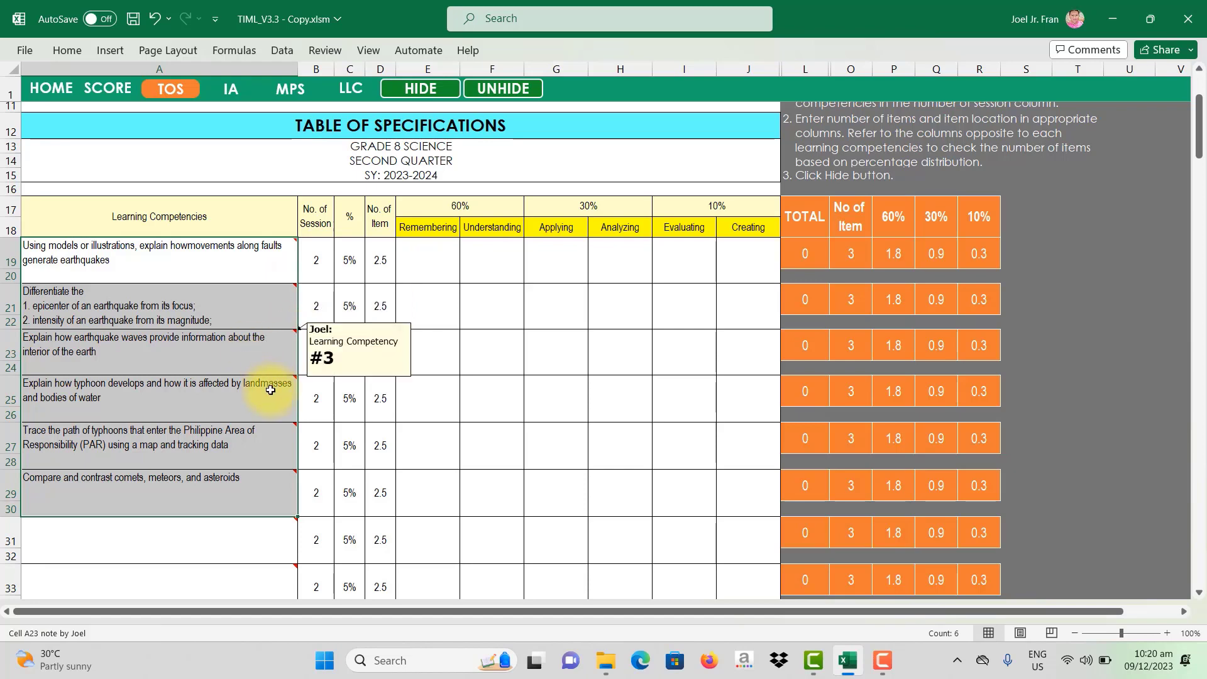
{"action": "scroll", "coordinate": [352, 428], "scroll_direction": "down", "scroll_amount": 2}
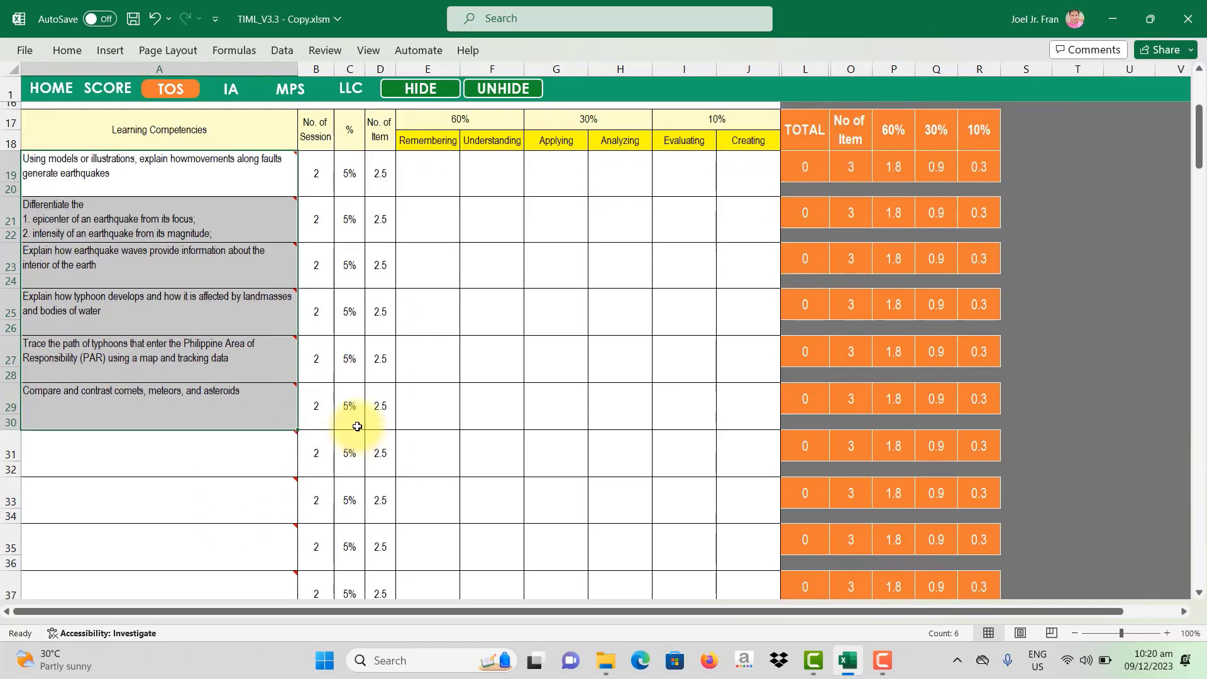
{"action": "scroll", "coordinate": [356, 424], "scroll_direction": "down", "scroll_amount": 1}
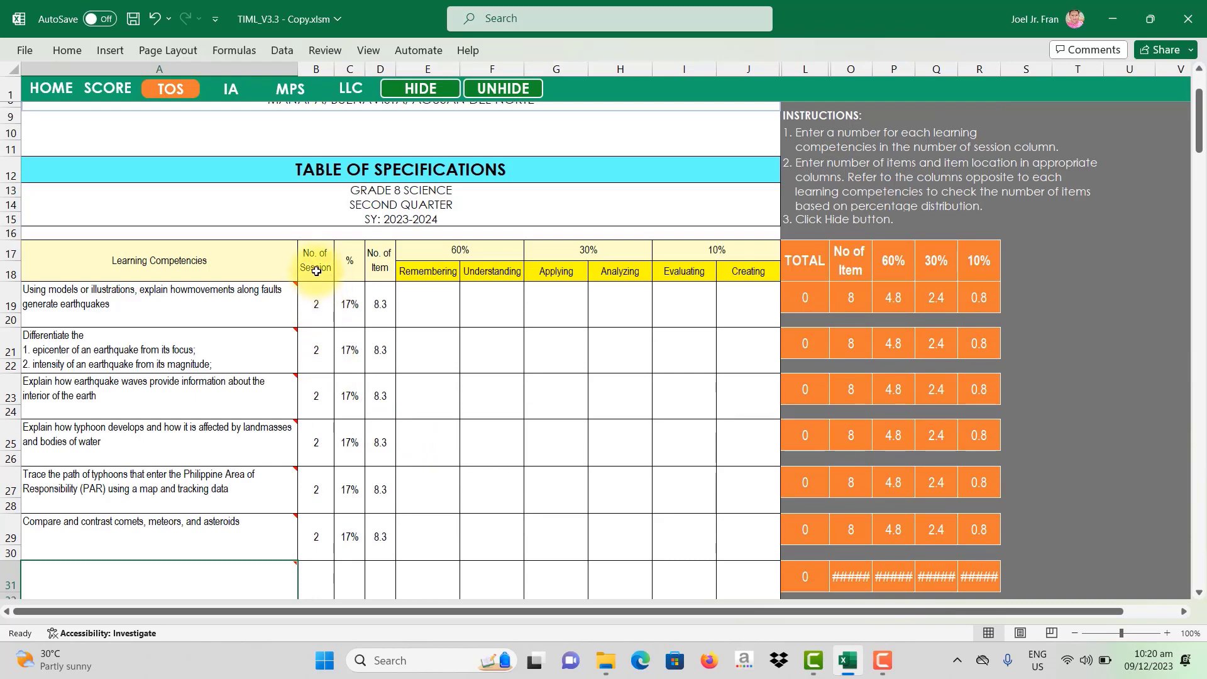
Step: Clear the session counts in B19:B29 and check each competency's note
{"action": "left_click_drag", "start_coordinate": [313, 295], "coordinate": [316, 529]}
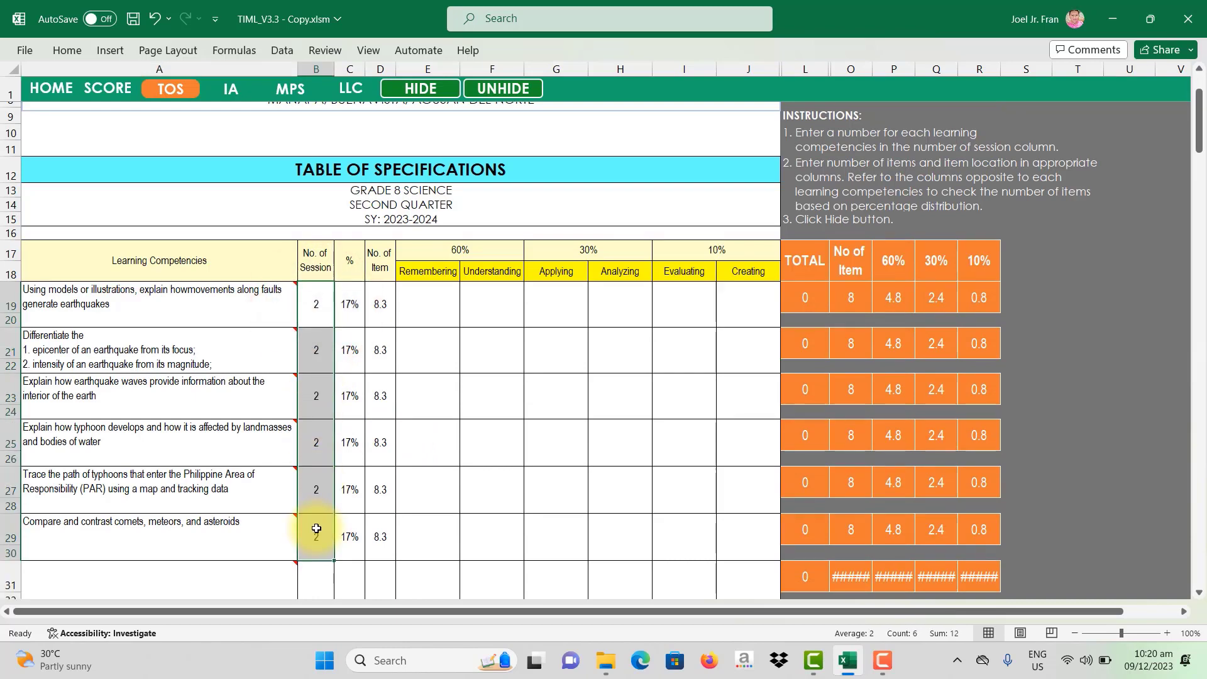
{"action": "key", "text": "Delete"}
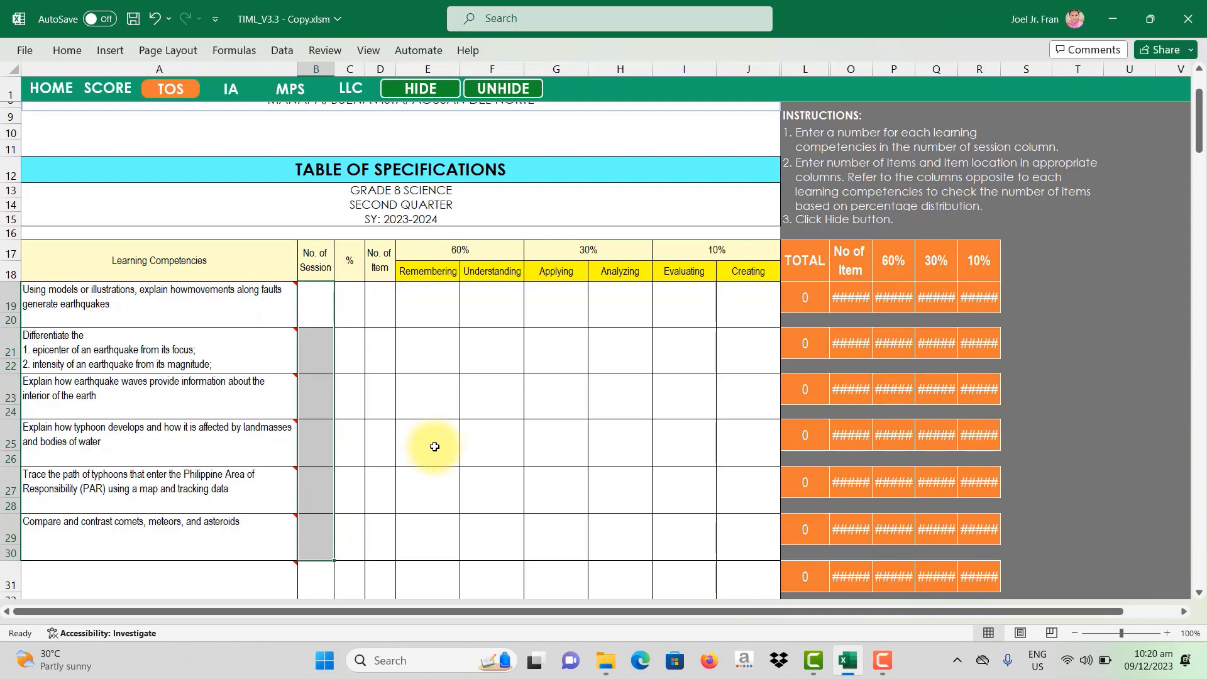
{"action": "left_click", "coordinate": [150, 315]}
{"action": "left_click", "coordinate": [144, 353]}
{"action": "left_click", "coordinate": [139, 395]}
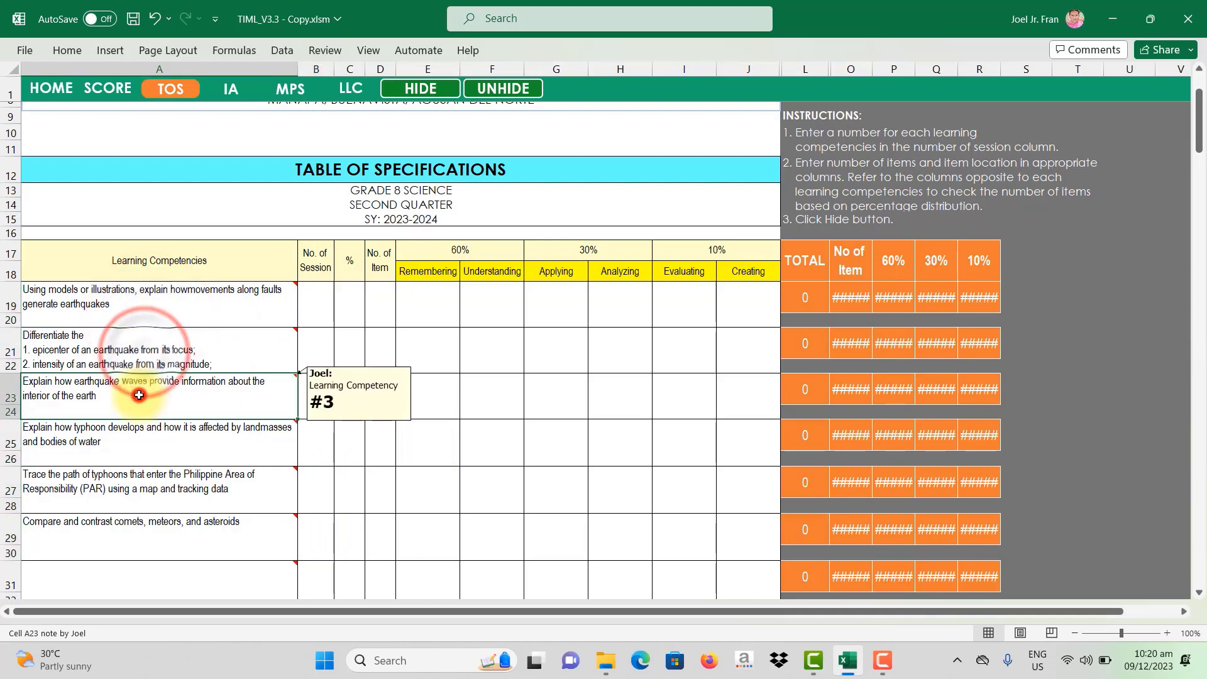
{"action": "left_click", "coordinate": [142, 443]}
{"action": "left_click", "coordinate": [151, 489]}
{"action": "left_click", "coordinate": [149, 527]}
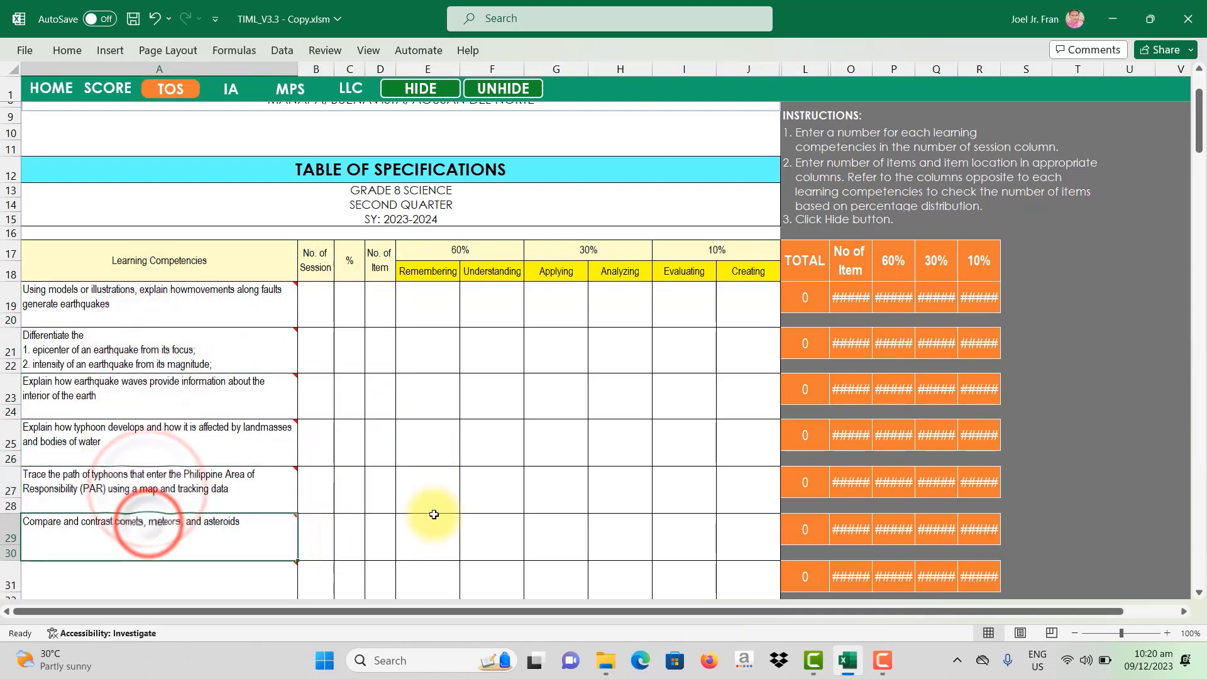
Step: Enter 5 sessions for each of the first five competencies, leaving the sixth blank
{"action": "left_click", "coordinate": [319, 313]}
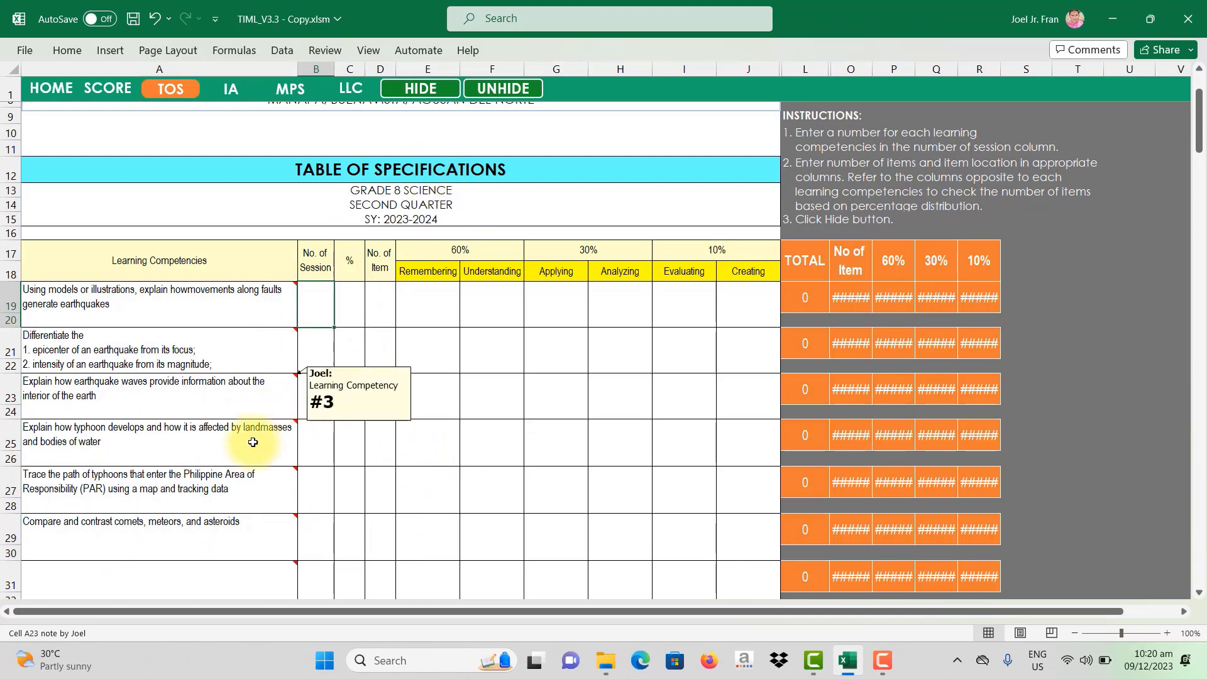
{"action": "left_click", "coordinate": [157, 526]}
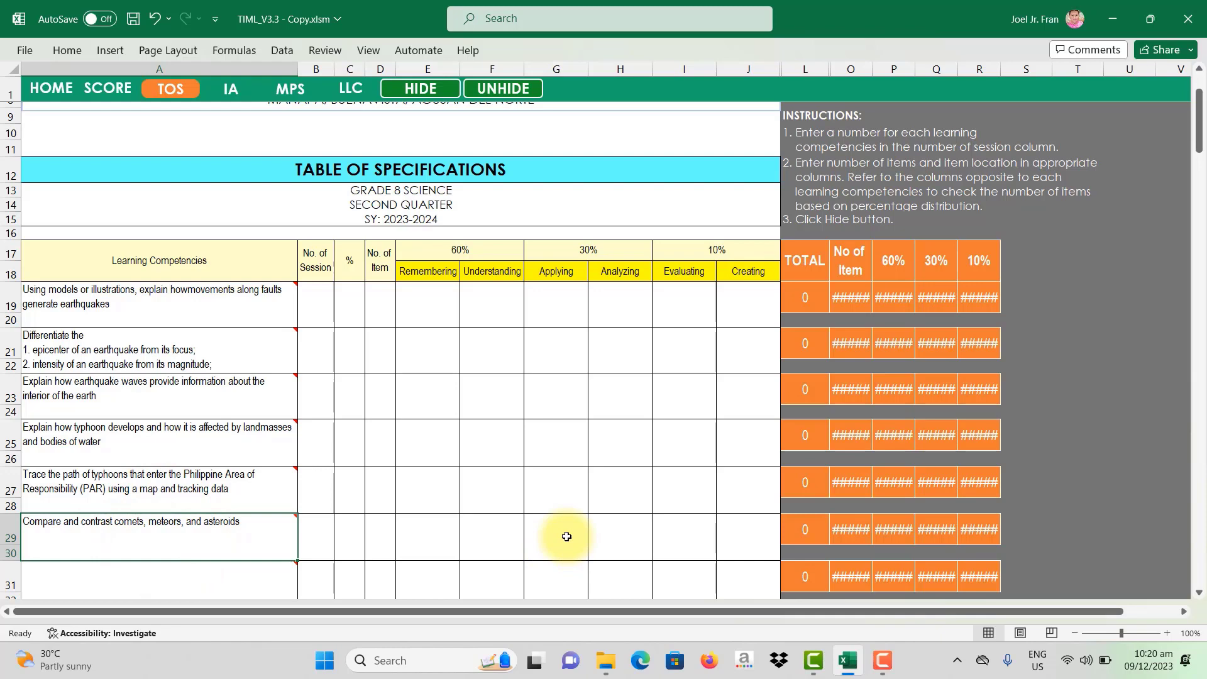
{"action": "left_click", "coordinate": [311, 531]}
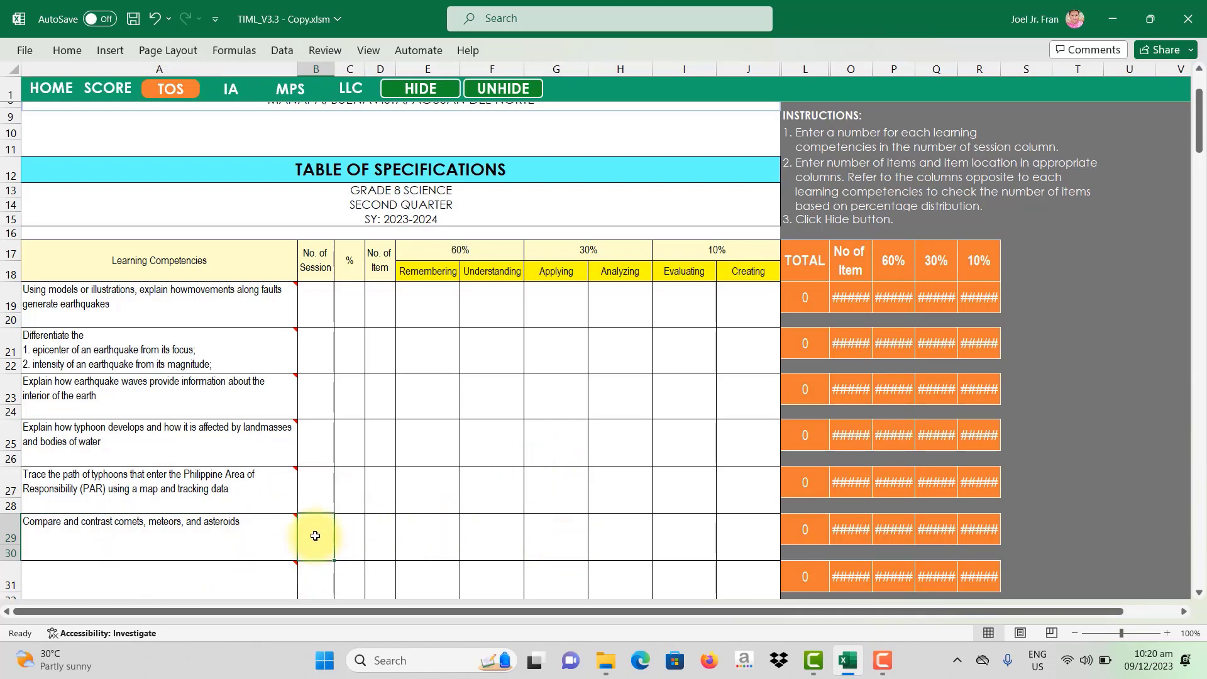
{"action": "left_click", "coordinate": [315, 311]}
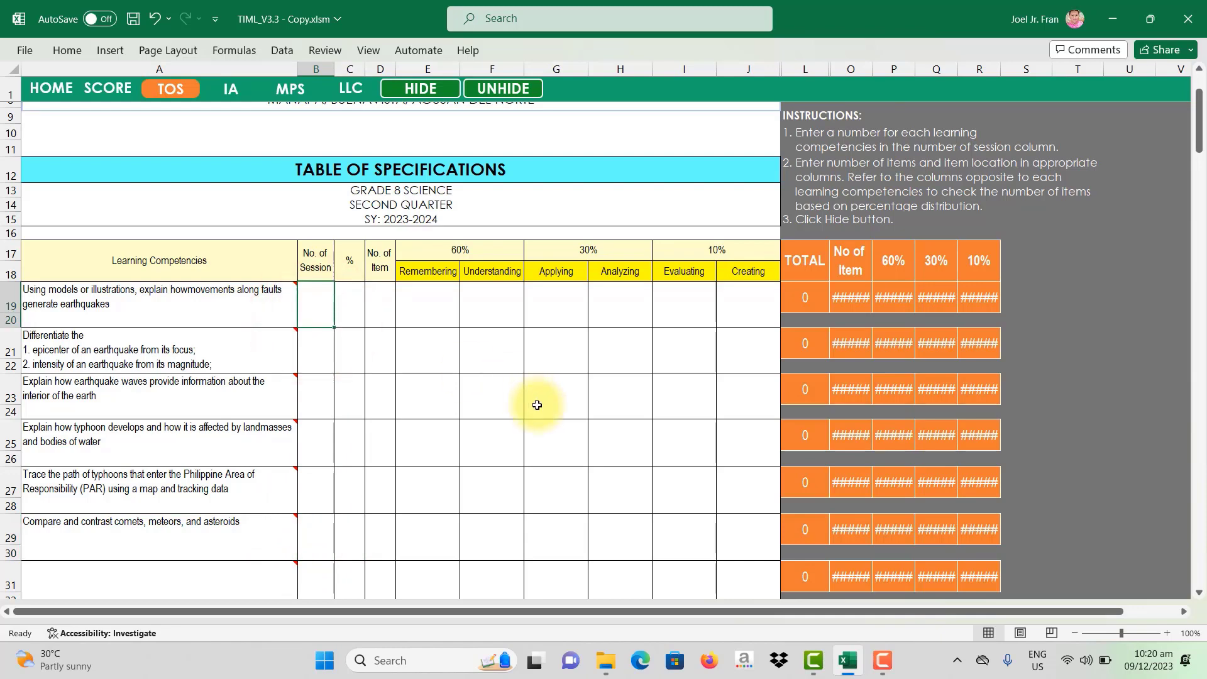
{"action": "type", "text": "5"}
{"action": "key", "text": "Return"}
{"action": "type", "text": "5"}
{"action": "key", "text": "Return"}
{"action": "type", "text": "5"}
{"action": "key", "text": "Return"}
{"action": "type", "text": "5"}
{"action": "key", "text": "Return"}
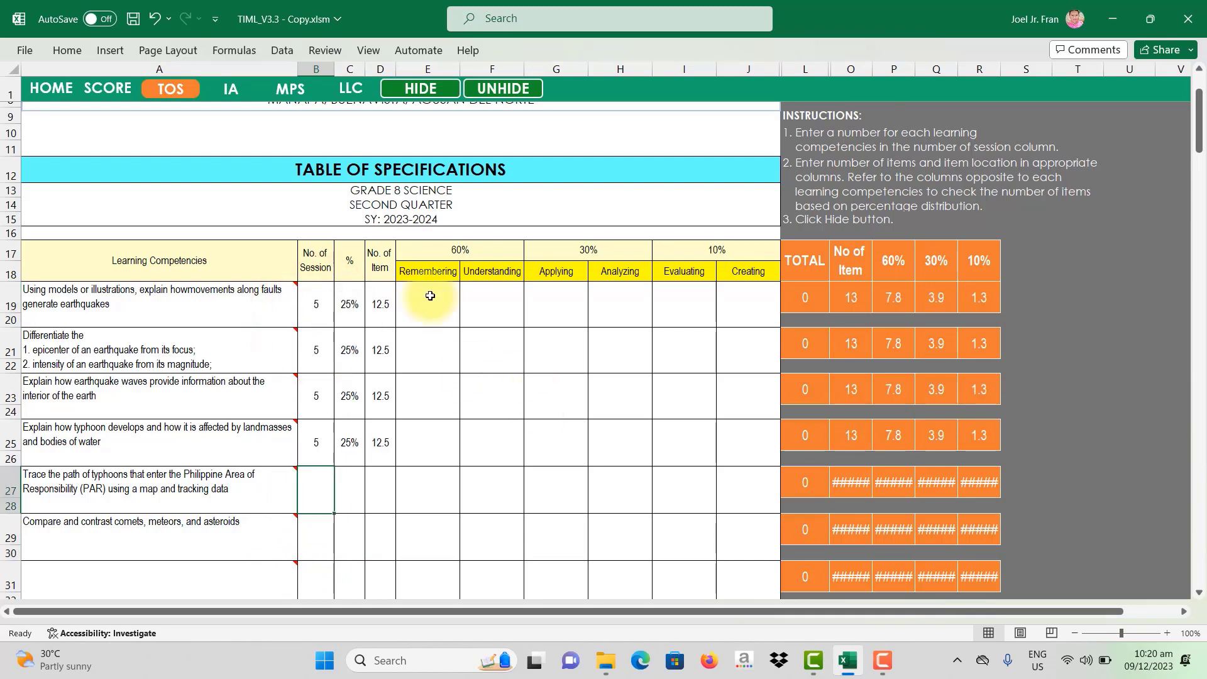
{"action": "type", "text": "5"}
{"action": "key", "text": "Return"}
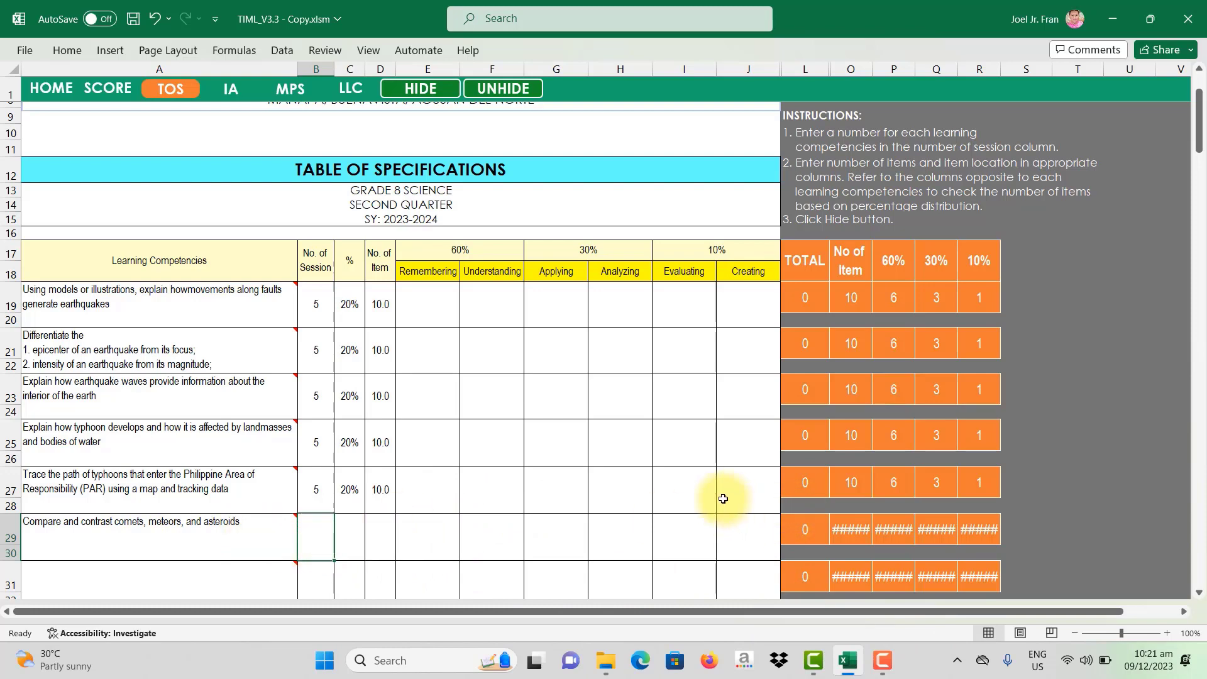
{"action": "scroll", "coordinate": [440, 409], "scroll_direction": "down", "scroll_amount": 1}
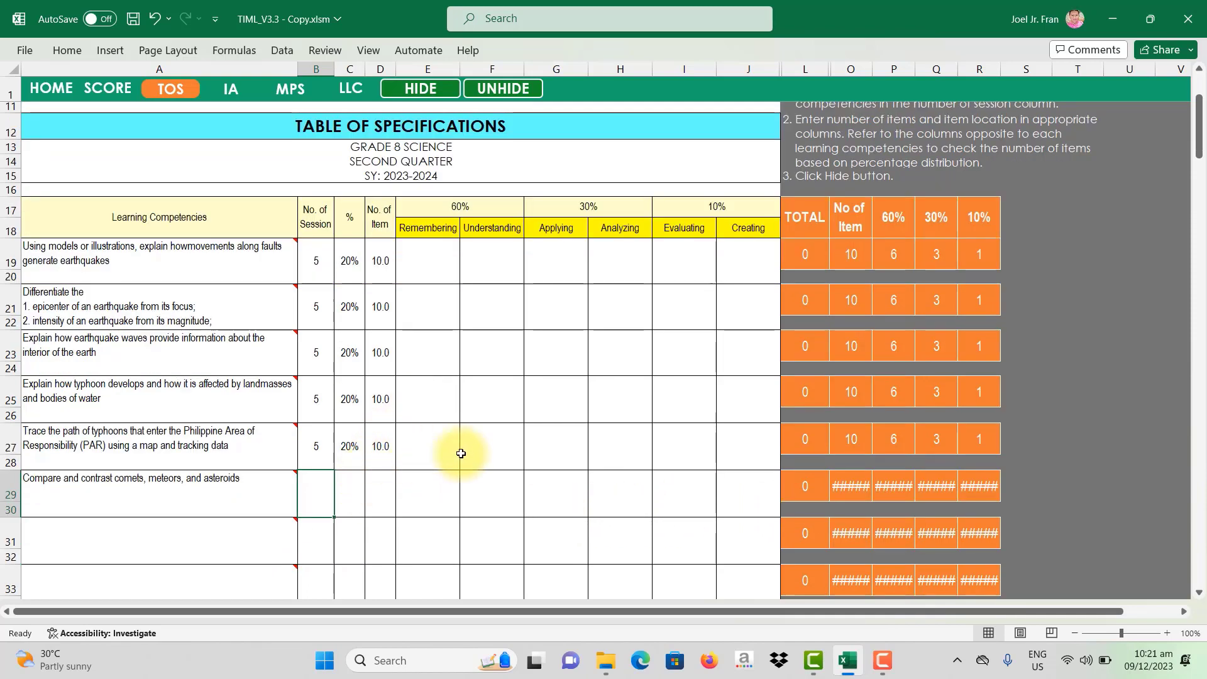
Step: Hide the unused rows, then unhide them and give the sixth competency 5 sessions in B29
{"action": "left_click", "coordinate": [421, 88]}
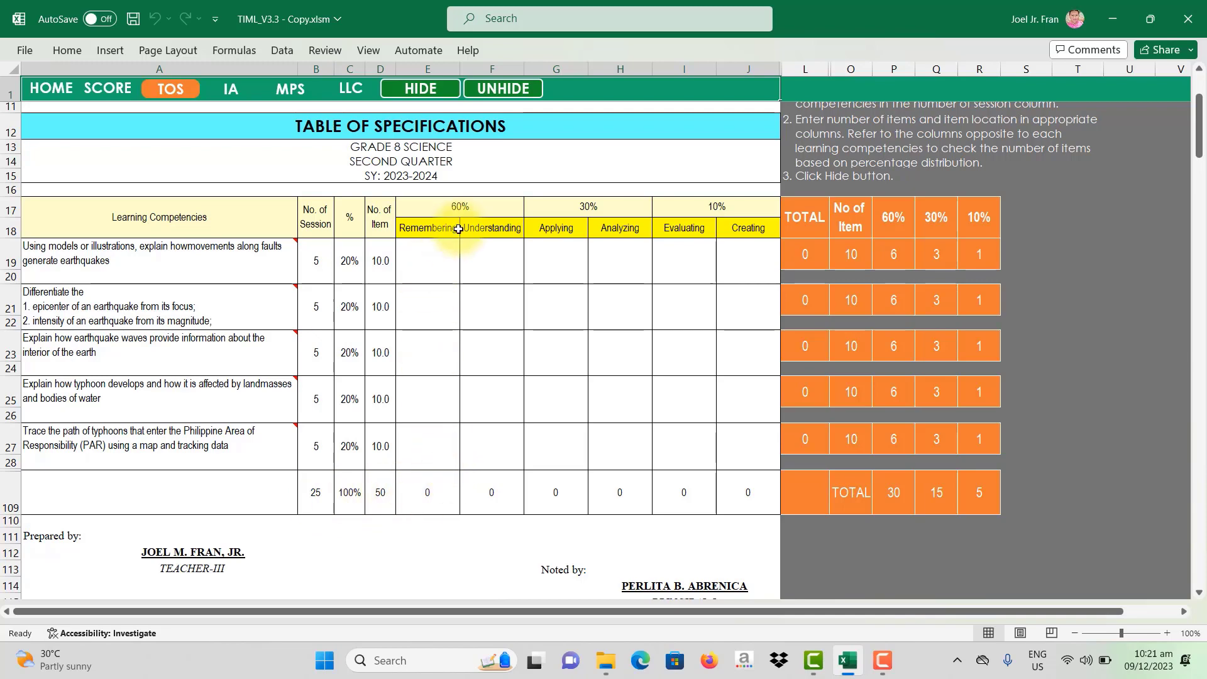
{"action": "left_click", "coordinate": [503, 94]}
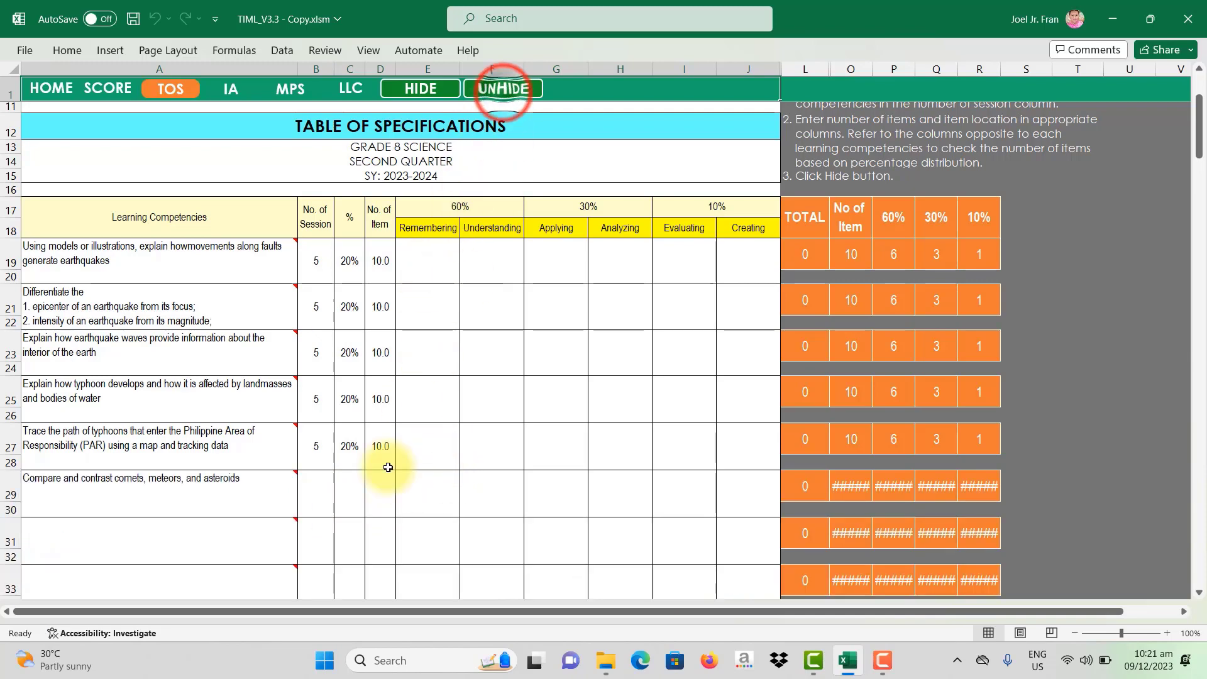
{"action": "left_click", "coordinate": [312, 500]}
{"action": "type", "text": "5"}
{"action": "key", "text": "Return"}
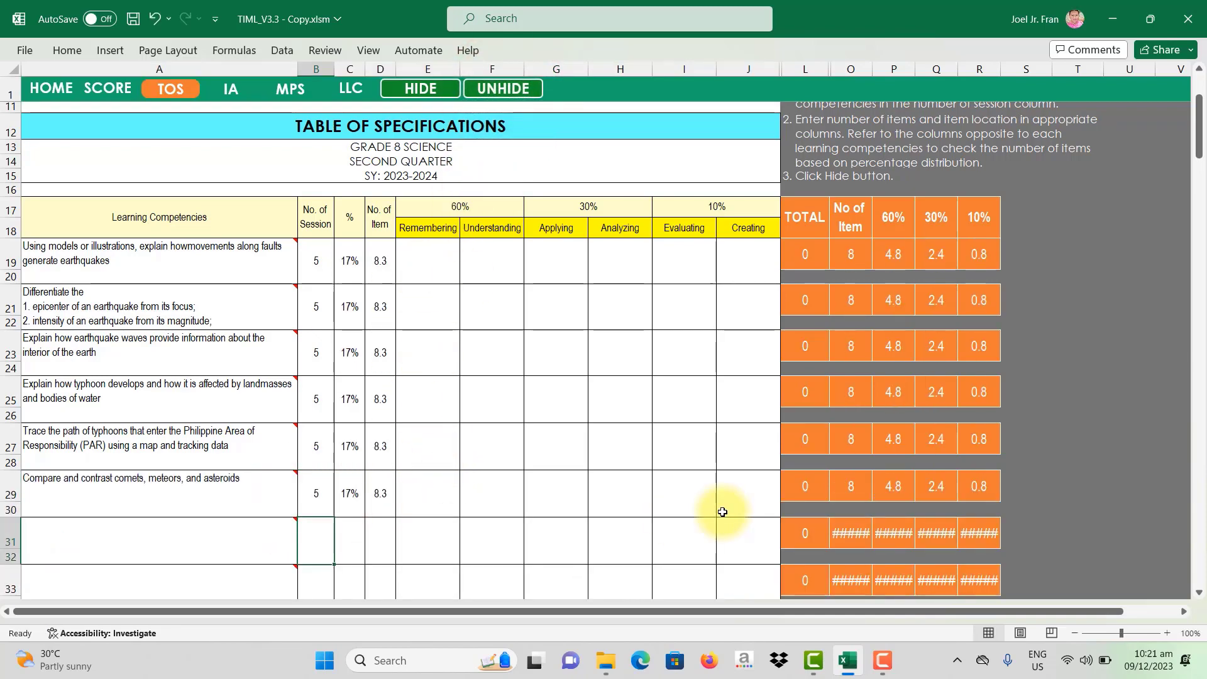
Step: Hide the empty rows again and check the session total in B109
{"action": "left_click", "coordinate": [426, 92]}
{"action": "scroll", "coordinate": [402, 396], "scroll_direction": "down", "scroll_amount": 2}
{"action": "left_click", "coordinate": [322, 459]}
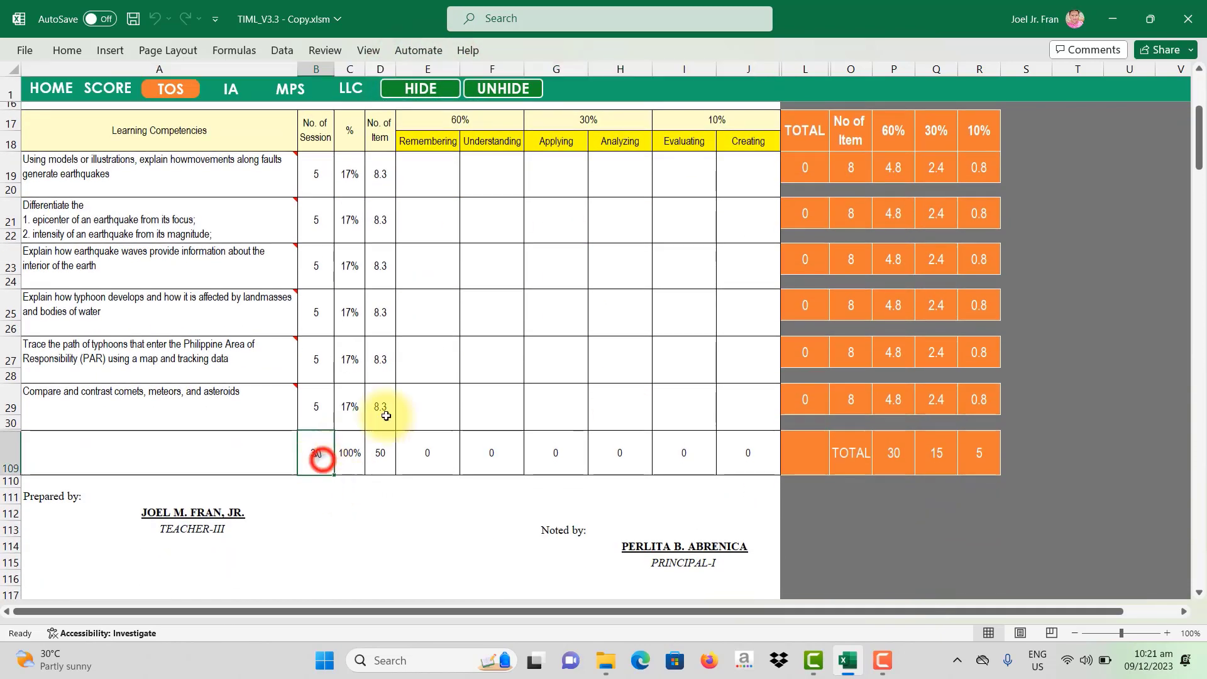
{"action": "scroll", "coordinate": [386, 415], "scroll_direction": "up", "scroll_amount": 2}
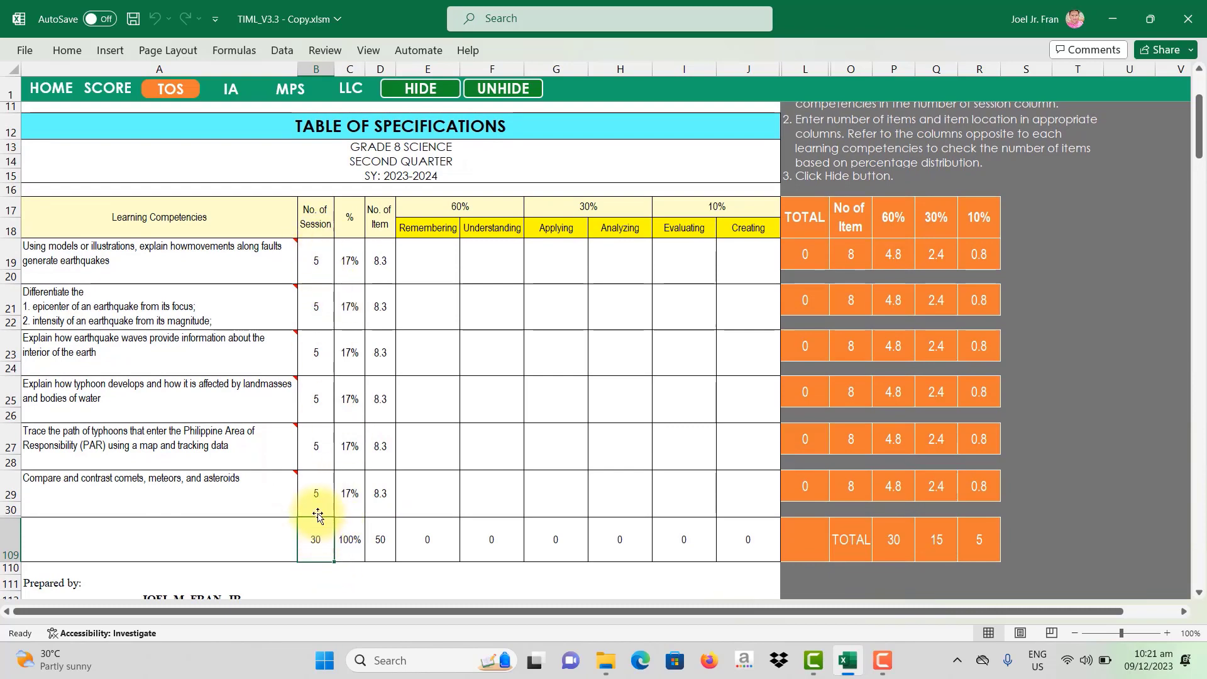
{"action": "left_click_drag", "start_coordinate": [313, 496], "coordinate": [319, 263]}
{"action": "left_click", "coordinate": [521, 410]}
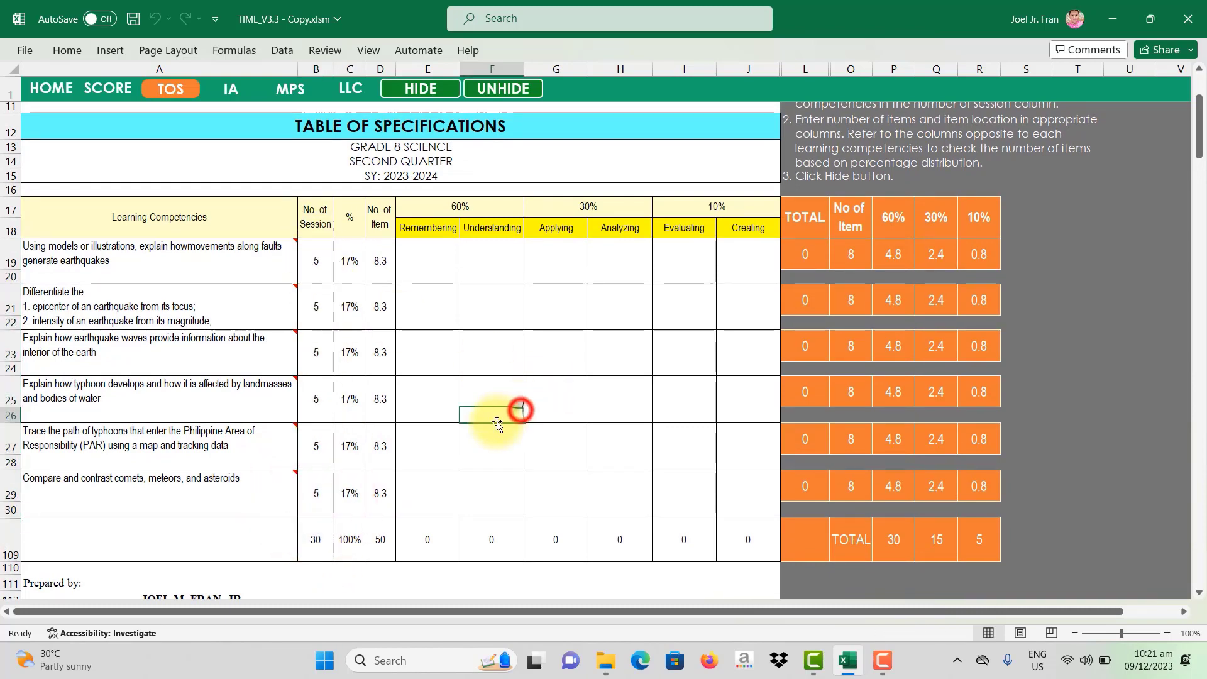
Step: Clear the sixth competency's session count in B29 and hide its empty row
{"action": "left_click", "coordinate": [321, 492]}
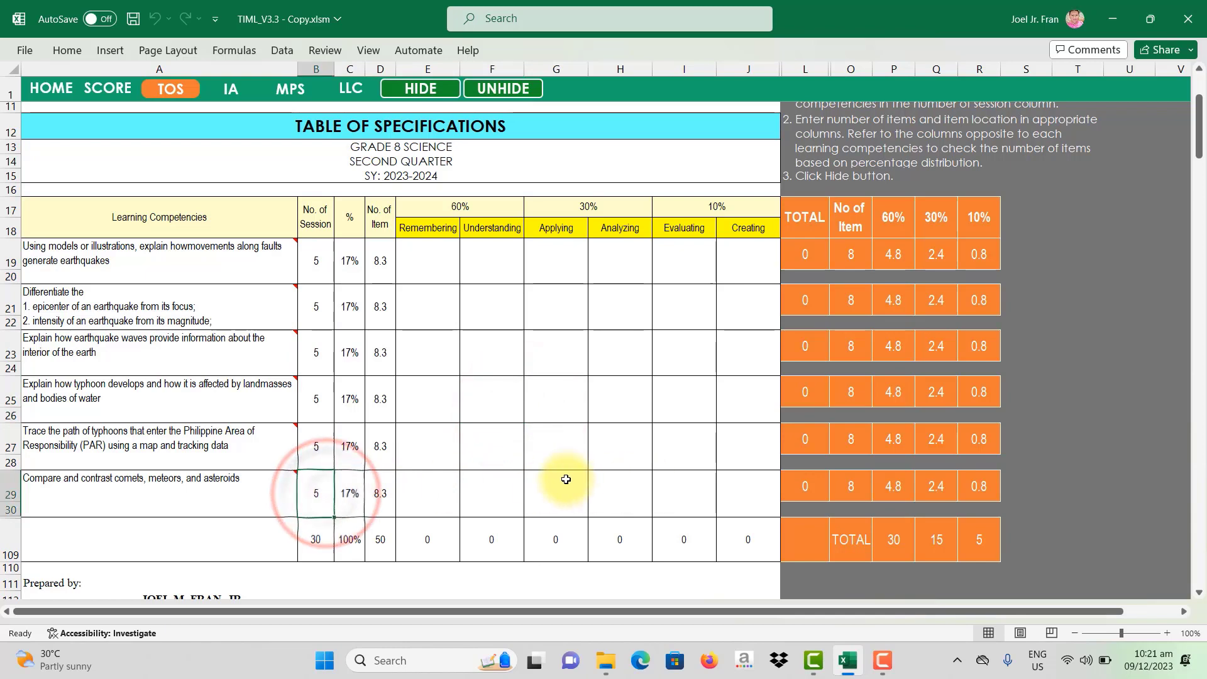
{"action": "key", "text": "Delete"}
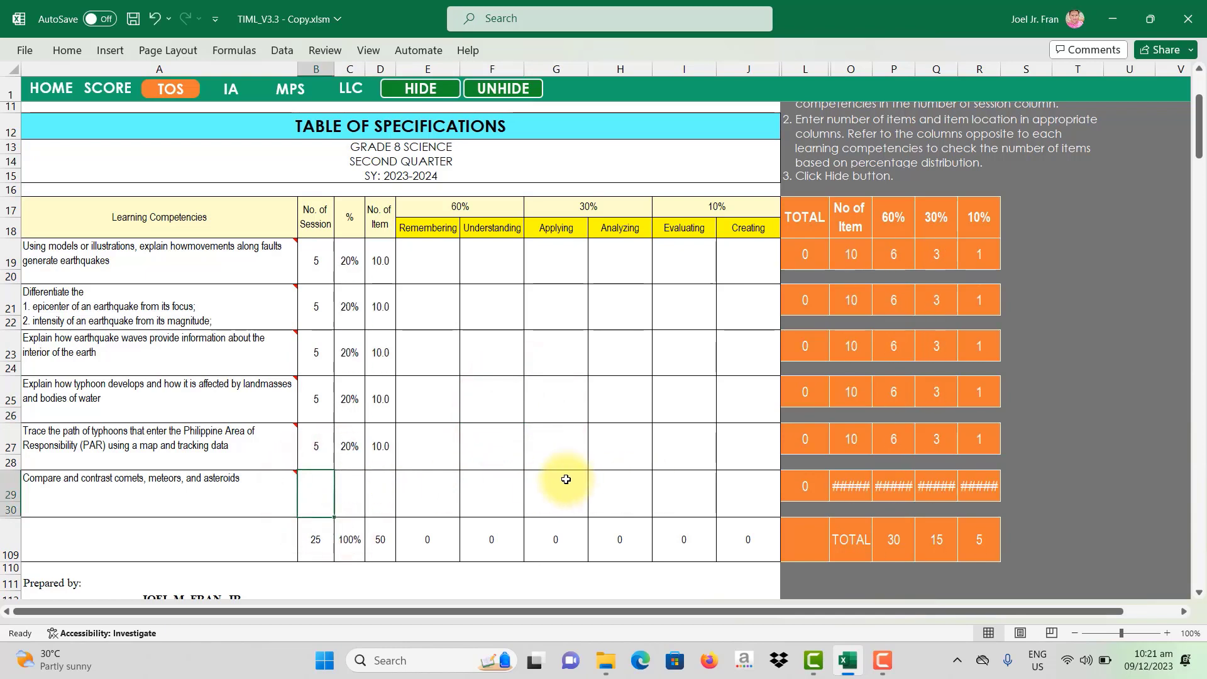
{"action": "left_click", "coordinate": [412, 90]}
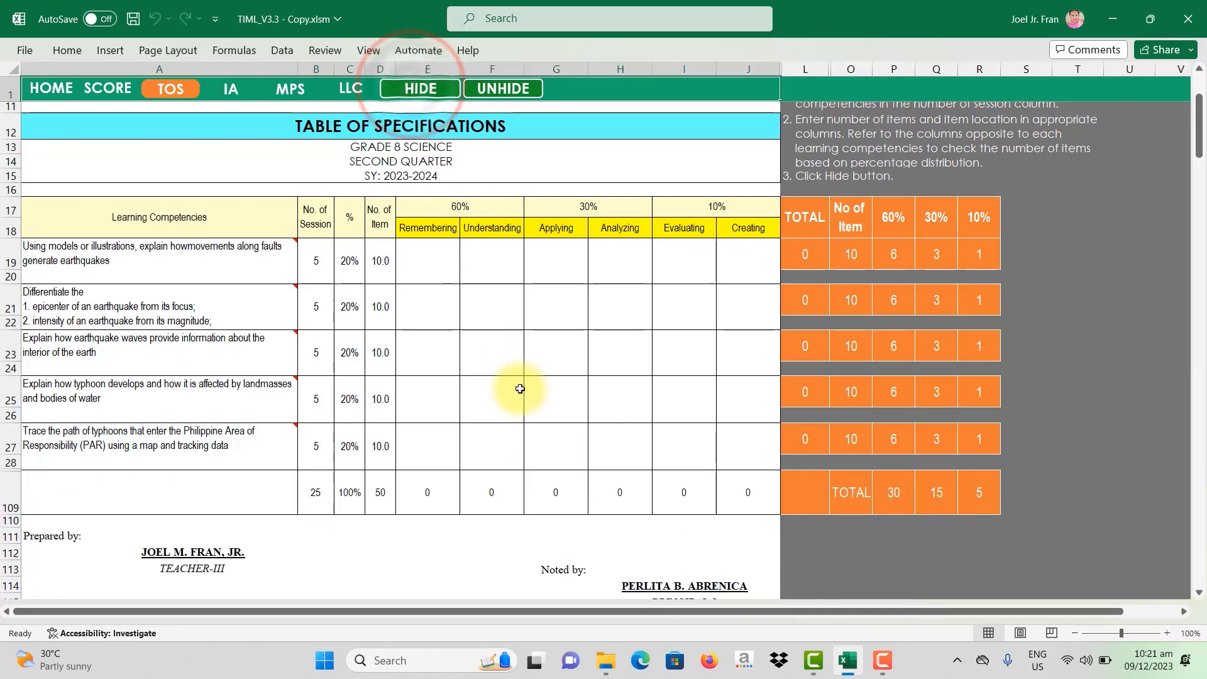
{"action": "scroll", "coordinate": [520, 387], "scroll_direction": "up", "scroll_amount": 1}
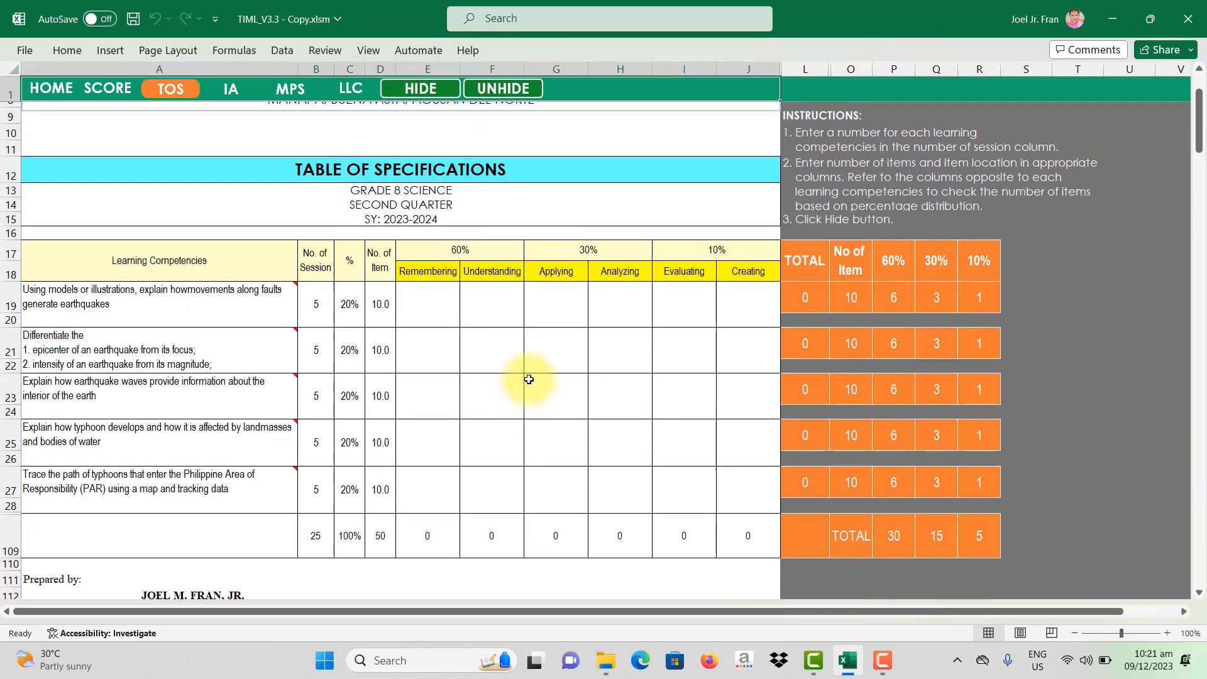
{"action": "left_click", "coordinate": [458, 255]}
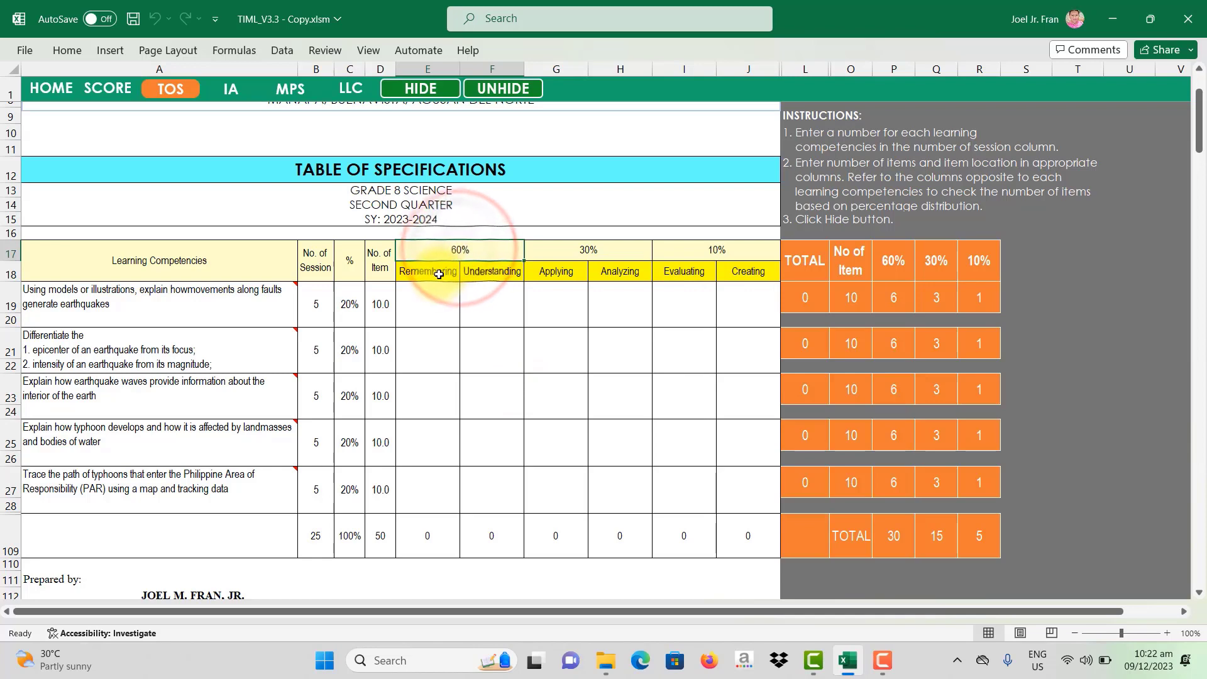
{"action": "left_click", "coordinate": [496, 272]}
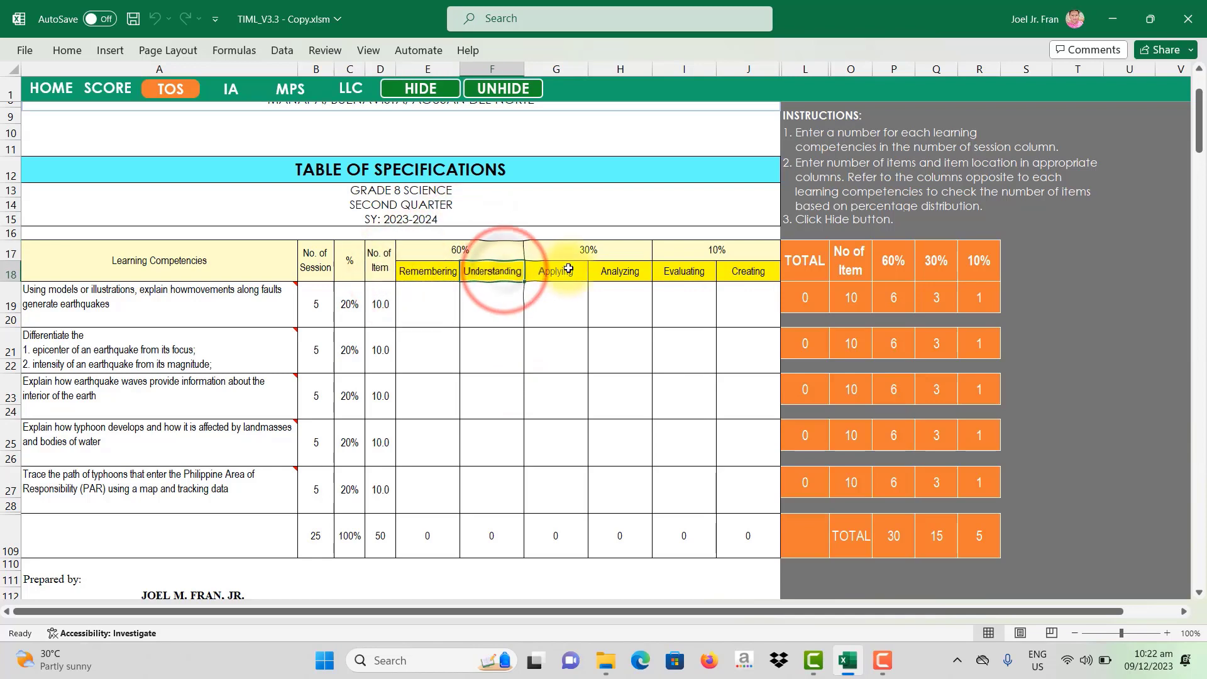
{"action": "left_click", "coordinate": [588, 249]}
{"action": "left_click", "coordinate": [544, 273]}
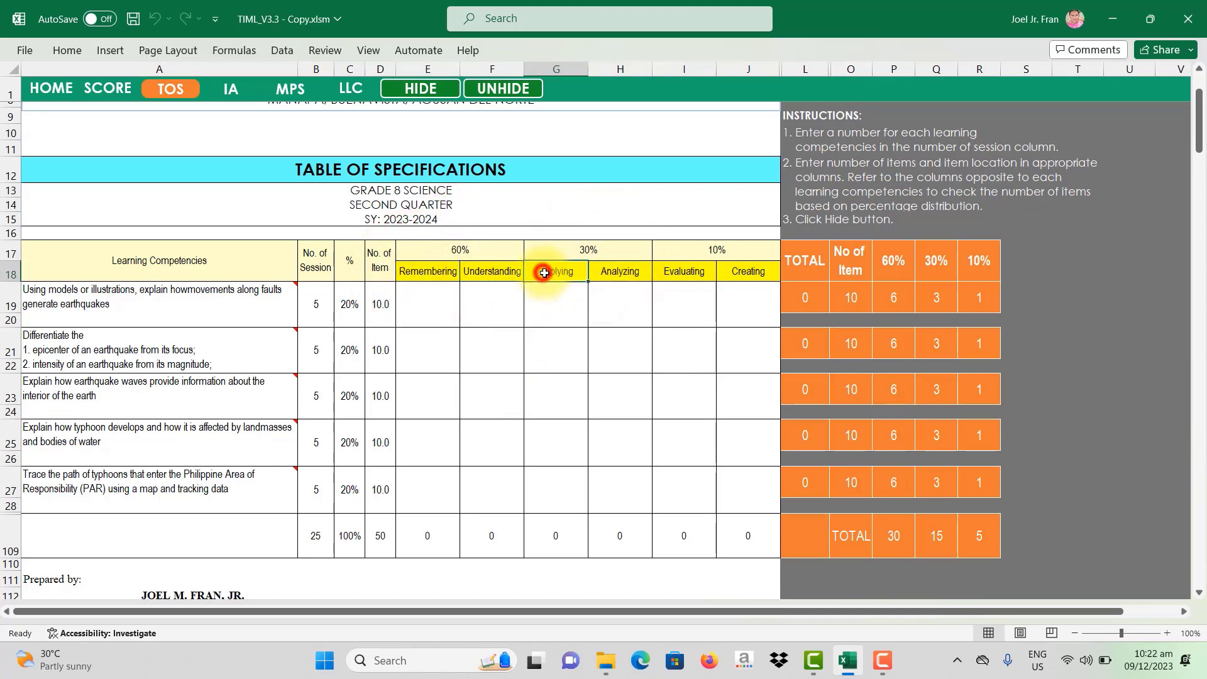
{"action": "left_click", "coordinate": [620, 272]}
{"action": "left_click", "coordinate": [723, 255]}
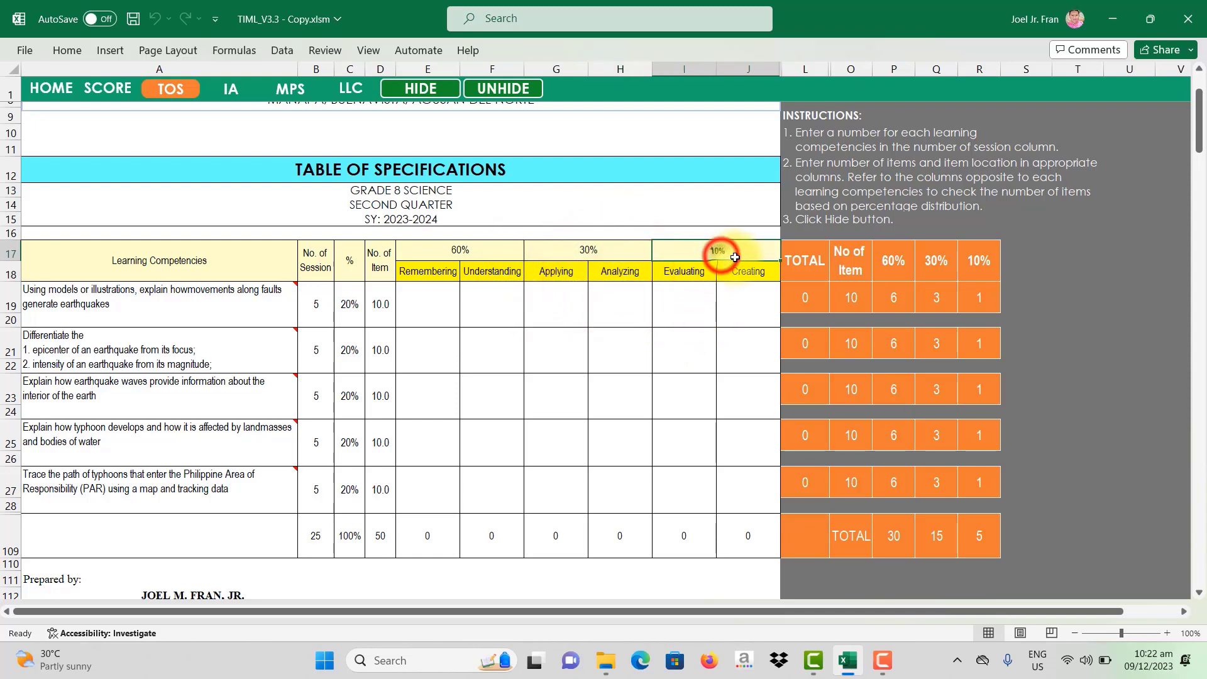
{"action": "left_click", "coordinate": [688, 270]}
{"action": "left_click", "coordinate": [742, 270]}
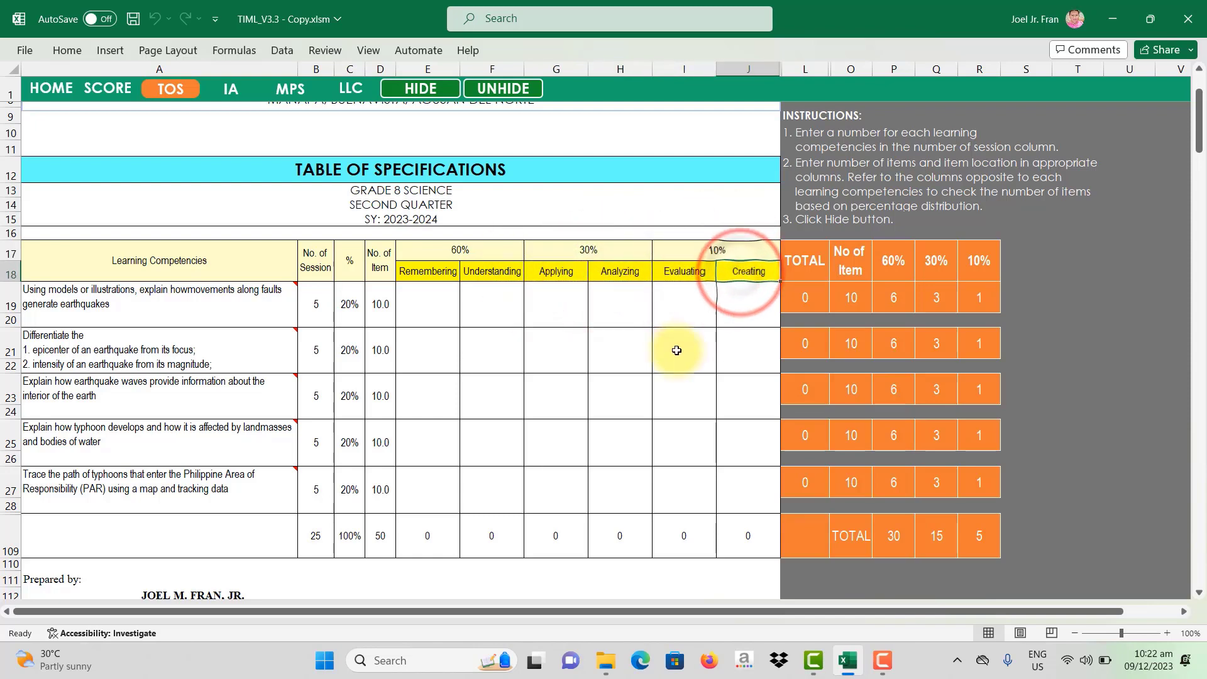
{"action": "mouse_move", "coordinate": [805, 259]}
{"action": "left_mouse_down"}
{"action": "mouse_move", "coordinate": [915, 464]}
{"action": "mouse_move", "coordinate": [975, 542]}
{"action": "mouse_move", "coordinate": [805, 260]}
{"action": "left_mouse_up"}
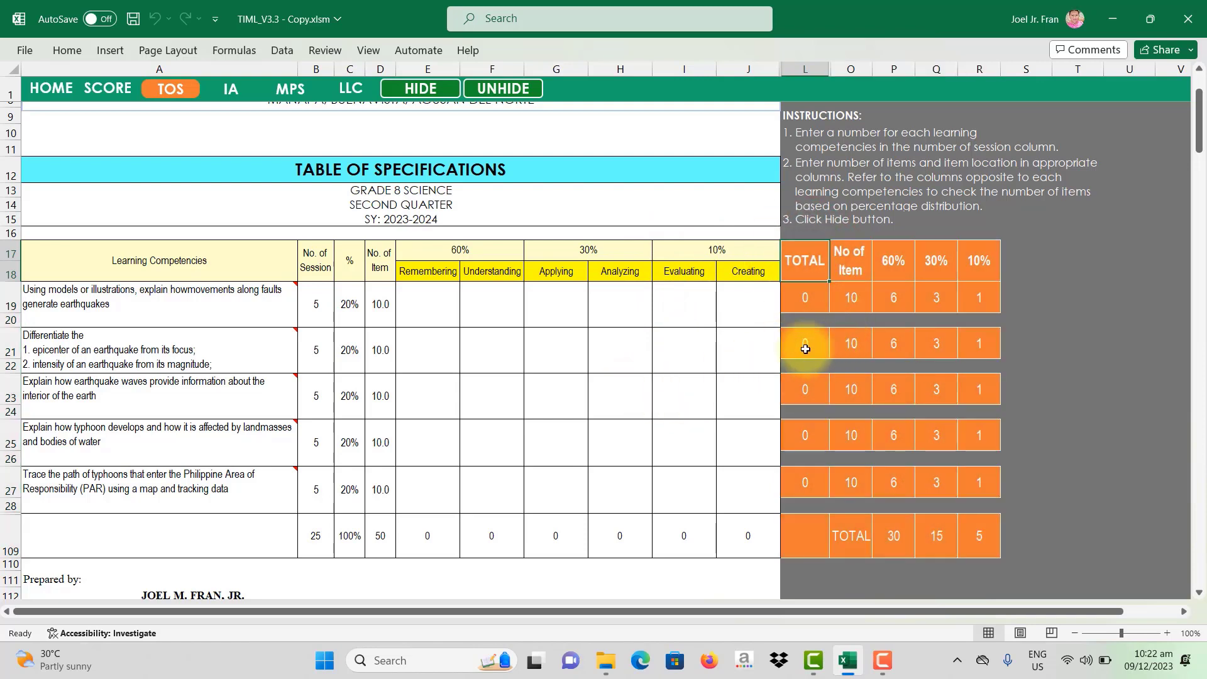
{"action": "left_click", "coordinate": [853, 276]}
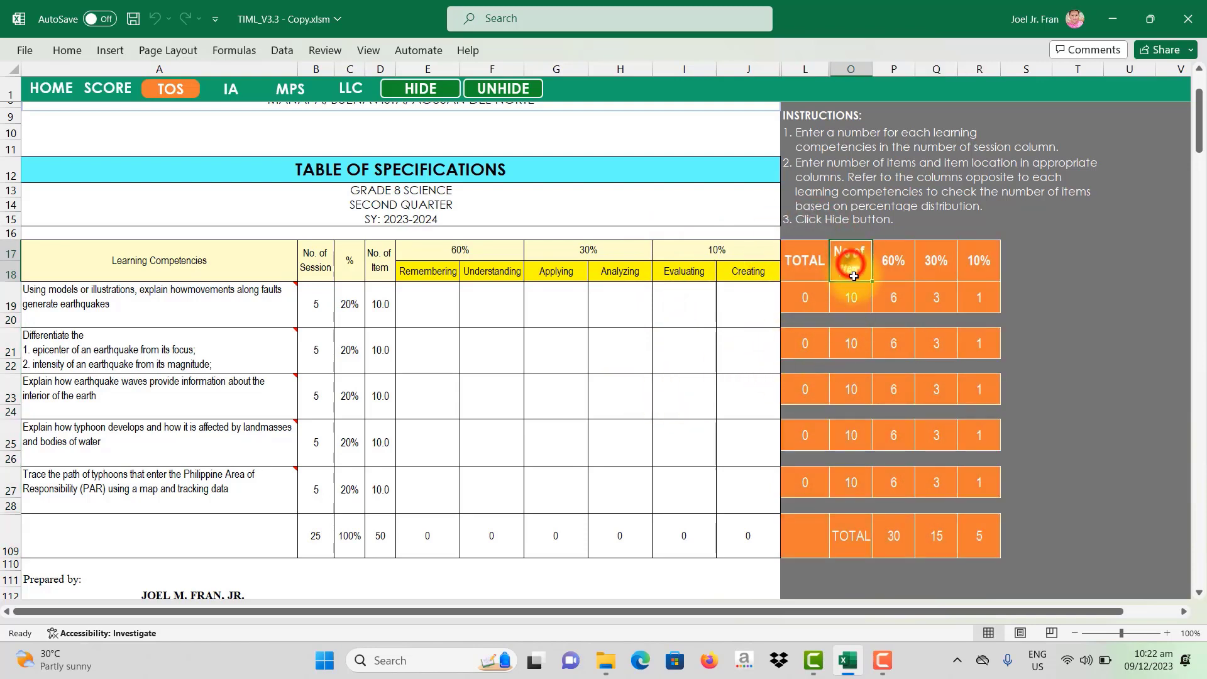
{"action": "mouse_move", "coordinate": [853, 275]}
{"action": "left_mouse_down"}
{"action": "mouse_move", "coordinate": [839, 541]}
{"action": "mouse_move", "coordinate": [853, 270]}
{"action": "left_mouse_up"}
{"action": "left_click", "coordinate": [852, 305]}
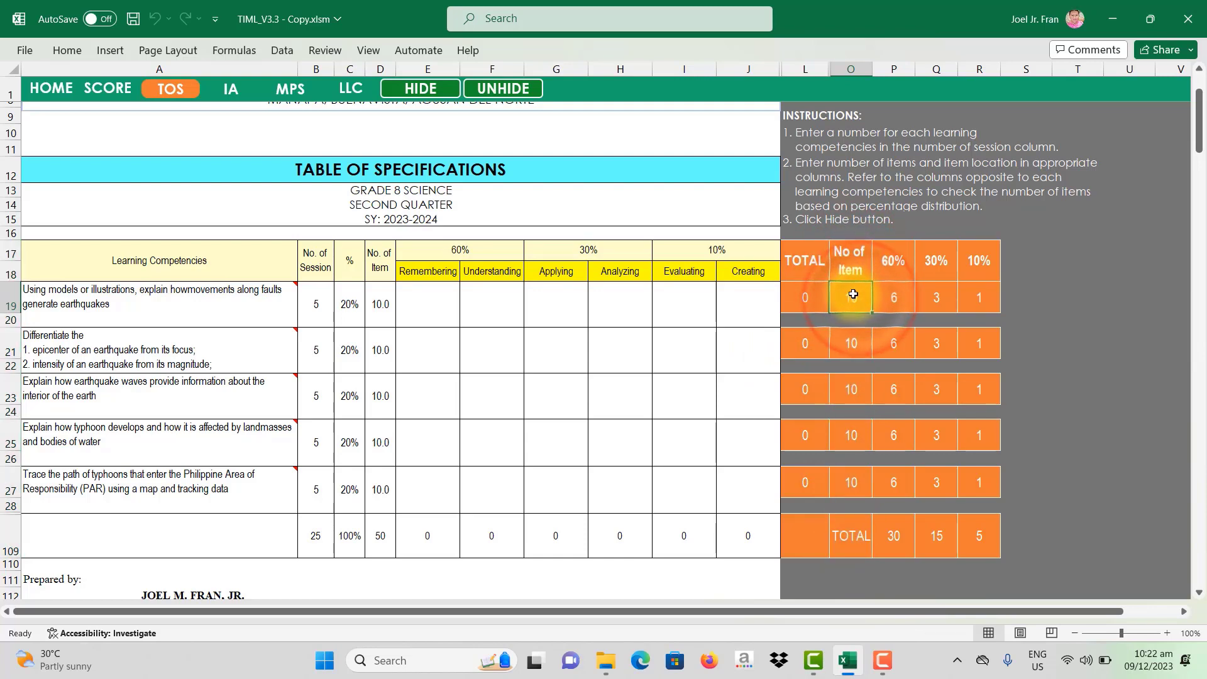
{"action": "left_click", "coordinate": [317, 308]}
{"action": "left_click", "coordinate": [378, 305]}
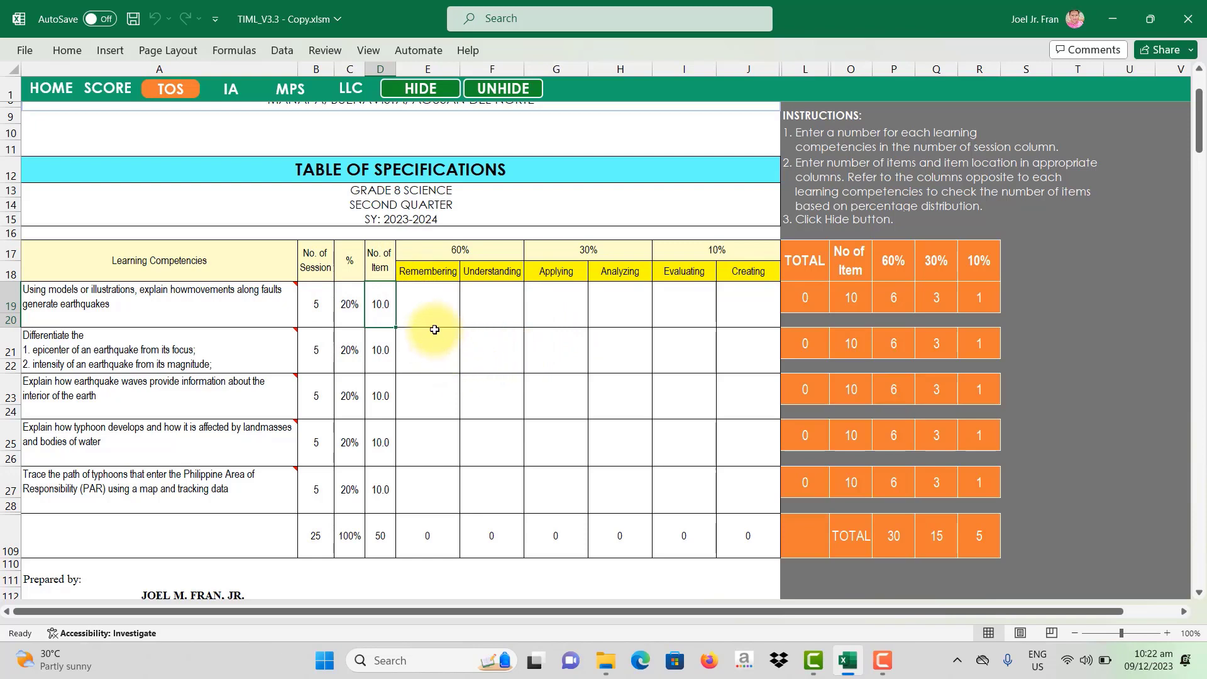
{"action": "left_click", "coordinate": [807, 296]}
{"action": "left_click", "coordinate": [852, 294]}
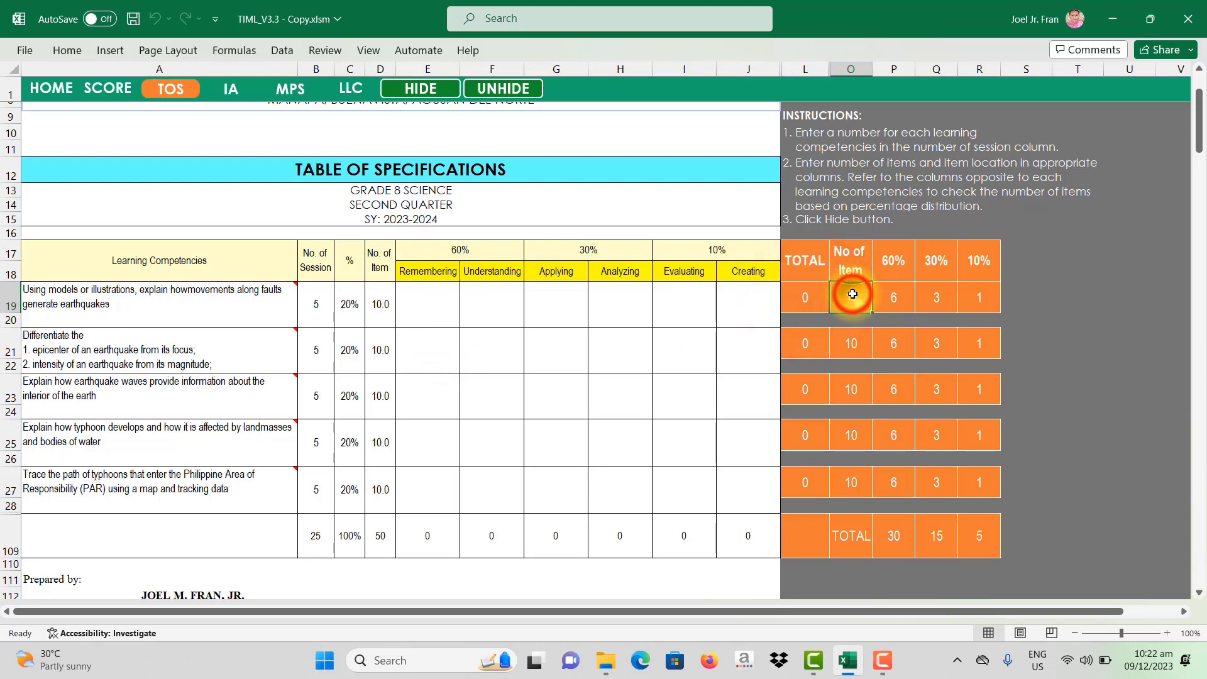
{"action": "left_click", "coordinate": [804, 298]}
{"action": "left_click", "coordinate": [446, 299]}
{"action": "left_click_drag", "start_coordinate": [446, 299], "coordinate": [730, 296]}
{"action": "left_click_drag", "start_coordinate": [448, 301], "coordinate": [740, 290]}
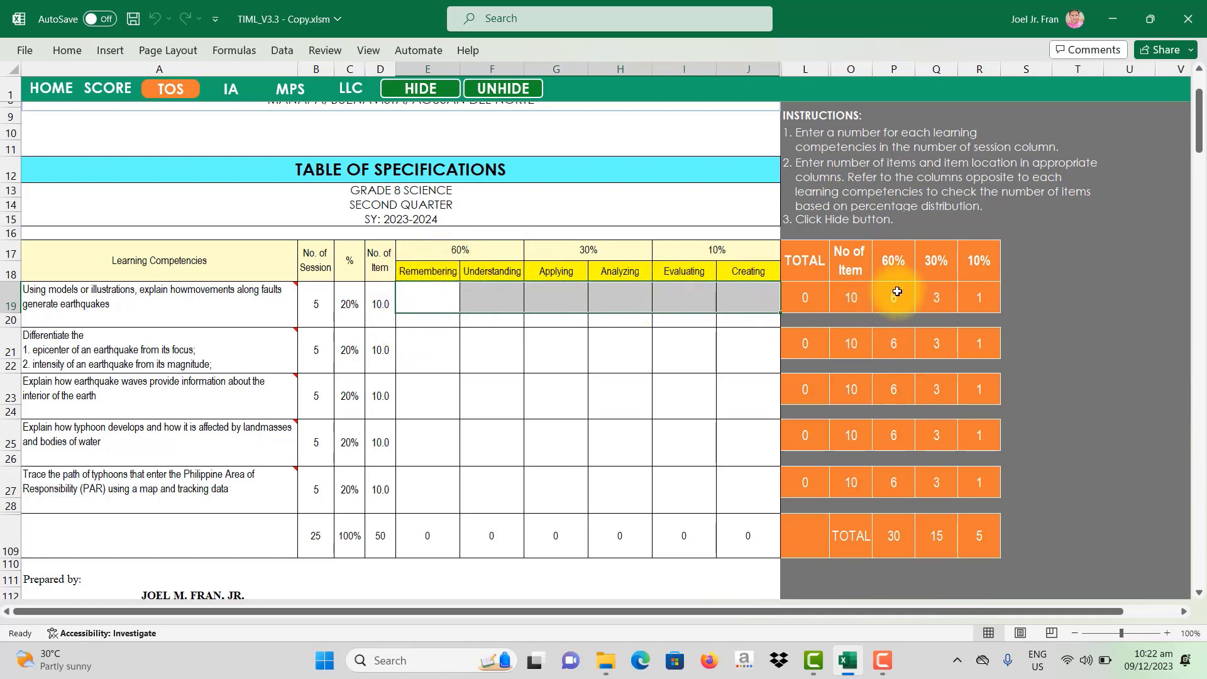
{"action": "left_click", "coordinate": [896, 270]}
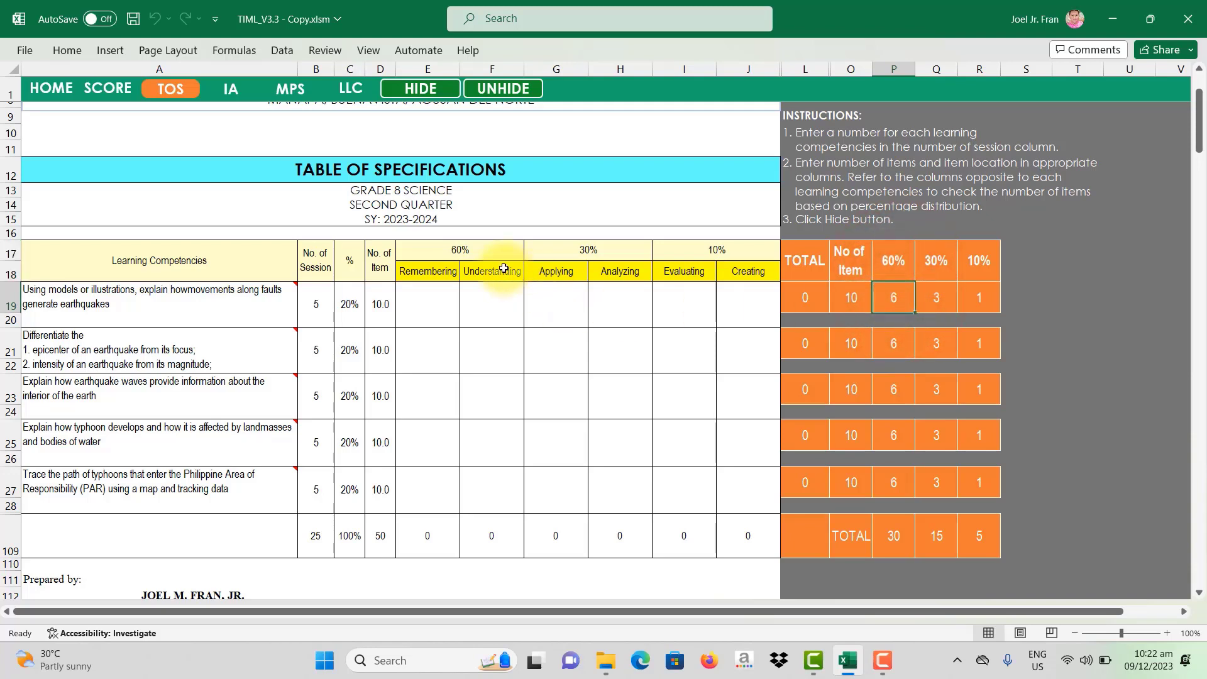
{"action": "left_click", "coordinate": [480, 254]}
{"action": "left_click", "coordinate": [491, 301]}
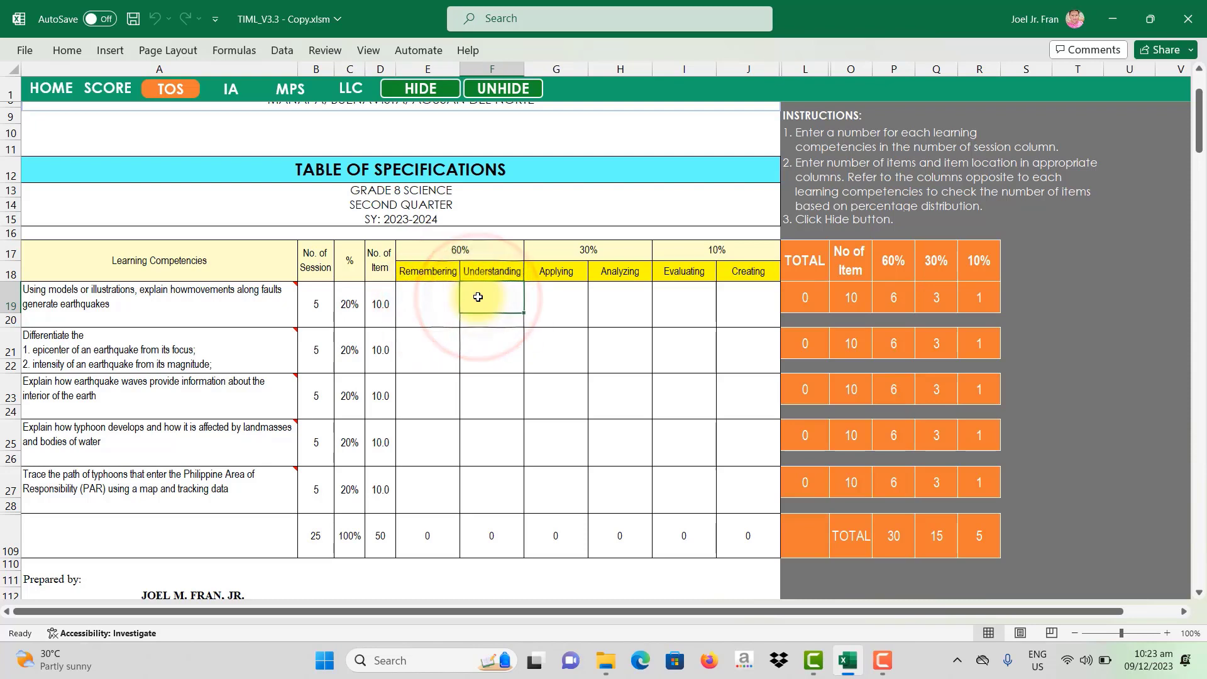
Step: Give the first competency 3 Remembering and 3 Understanding items in E19 and F19
{"action": "left_click", "coordinate": [456, 300]}
{"action": "left_click", "coordinate": [477, 302]}
{"action": "left_click", "coordinate": [439, 305]}
{"action": "left_click", "coordinate": [478, 301]}
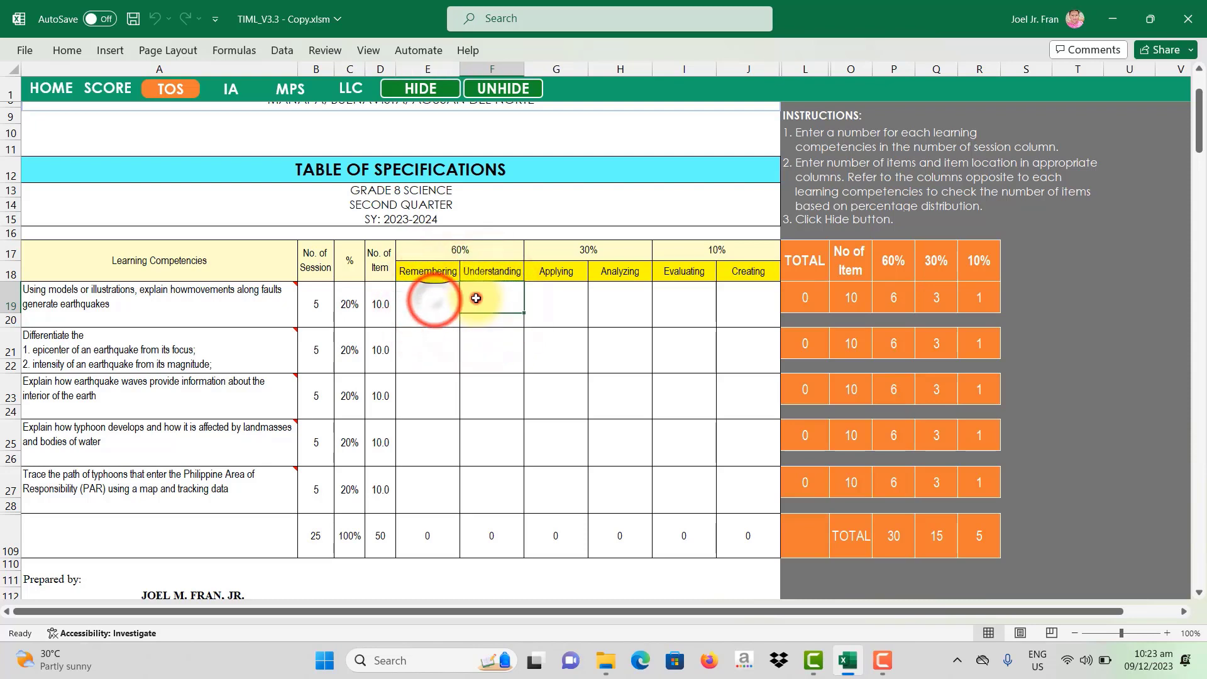
{"action": "left_click", "coordinate": [444, 302]}
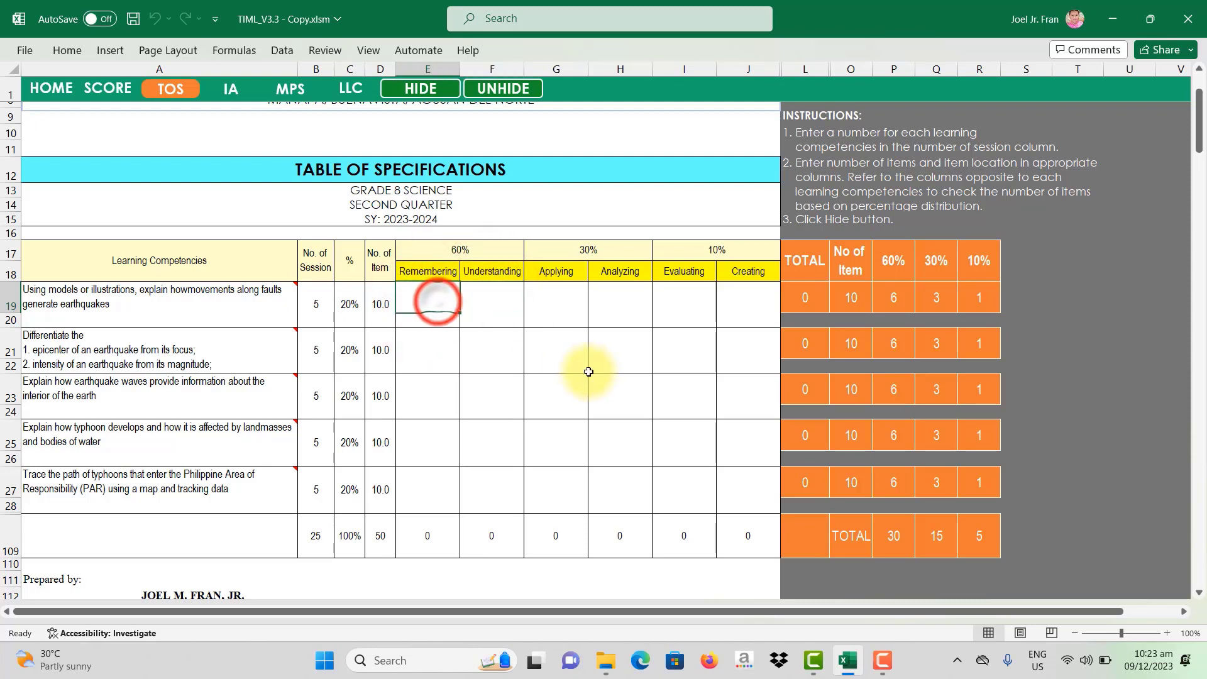
{"action": "key", "text": "Tab"}
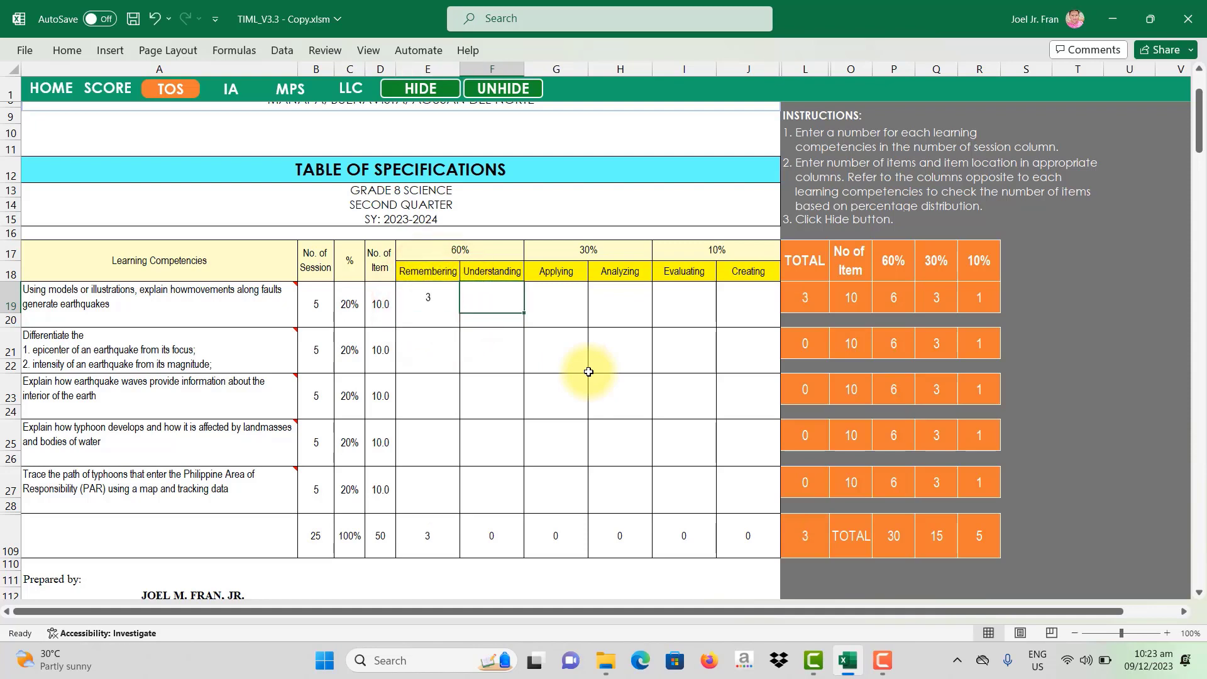
{"action": "key", "text": "Tab"}
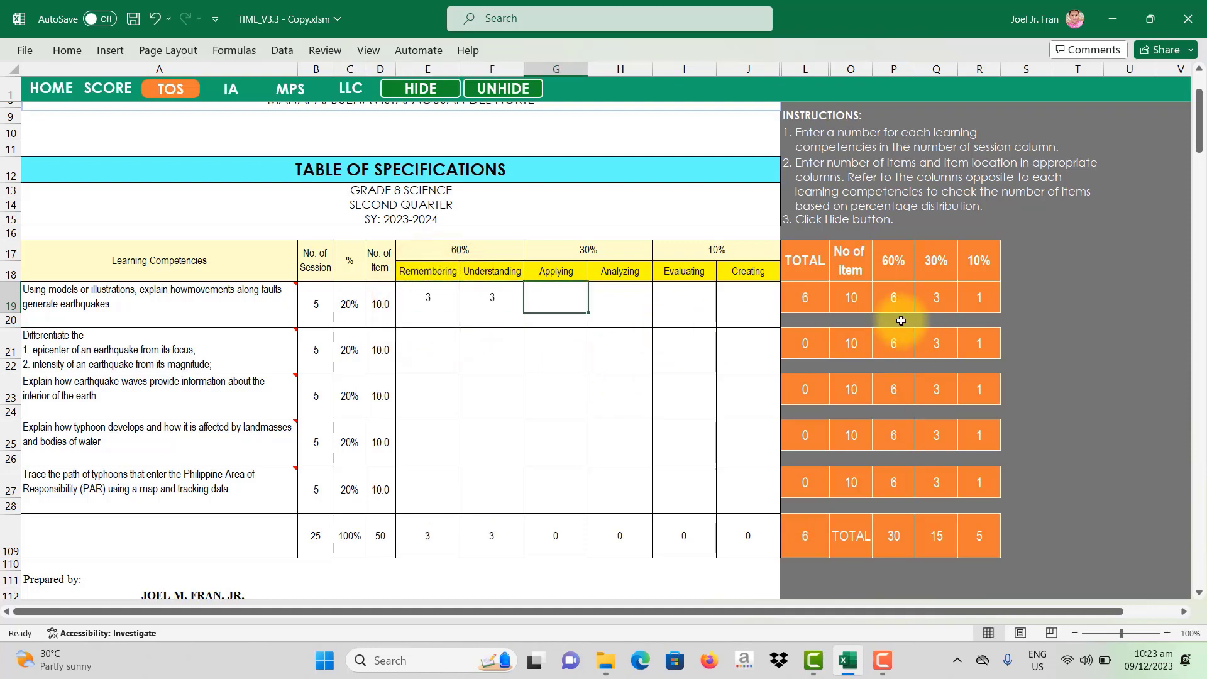
{"action": "left_click", "coordinate": [896, 294]}
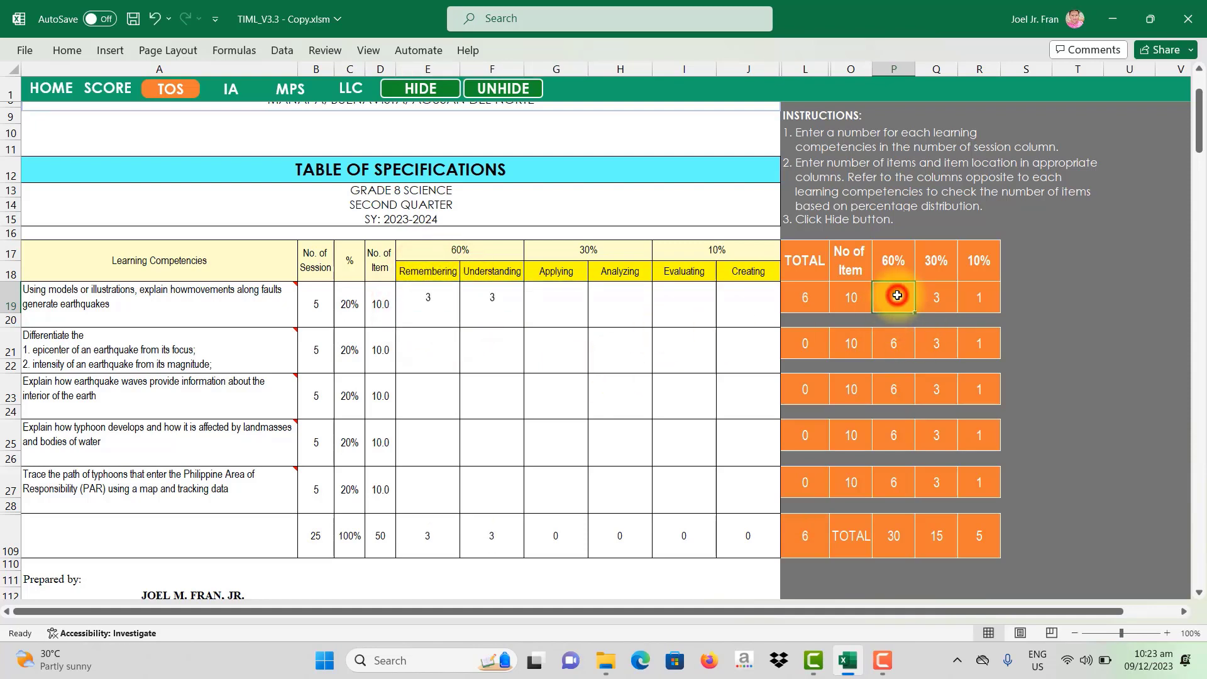
Step: Add 2 Applying, 1 Analyzing and 1 Evaluating item, confirming row 19 totals 10
{"action": "double_click", "coordinate": [567, 303]}
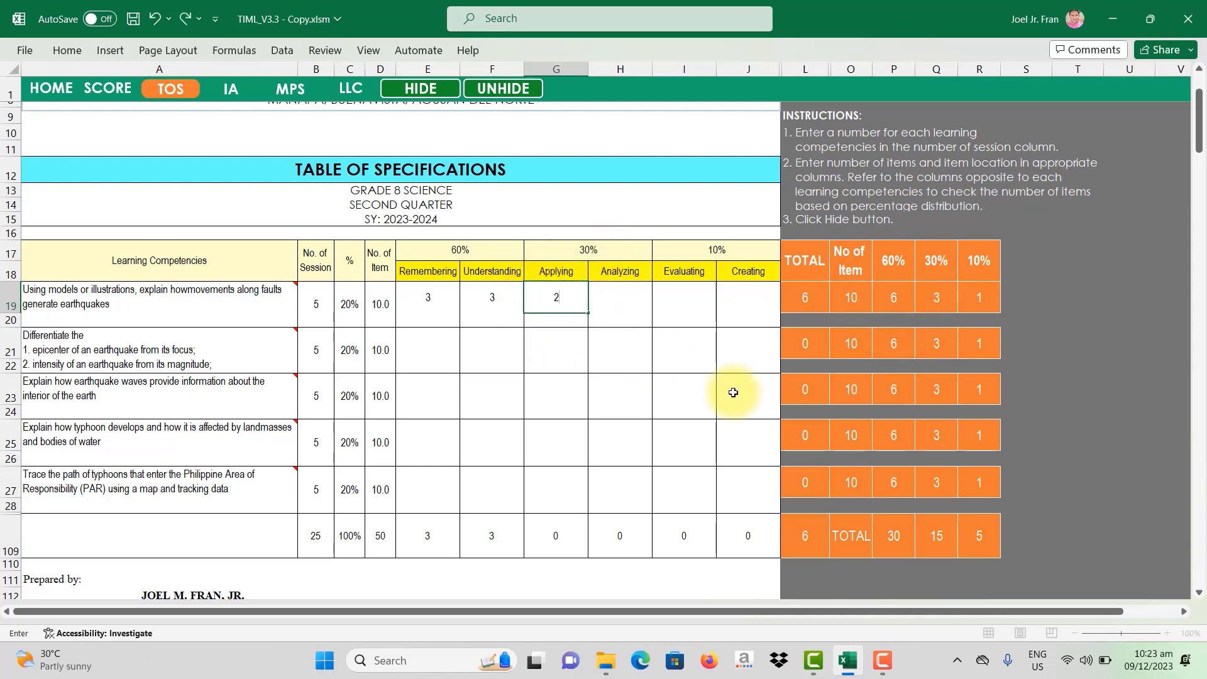
{"action": "key", "text": "Tab"}
{"action": "key", "text": "Tab"}
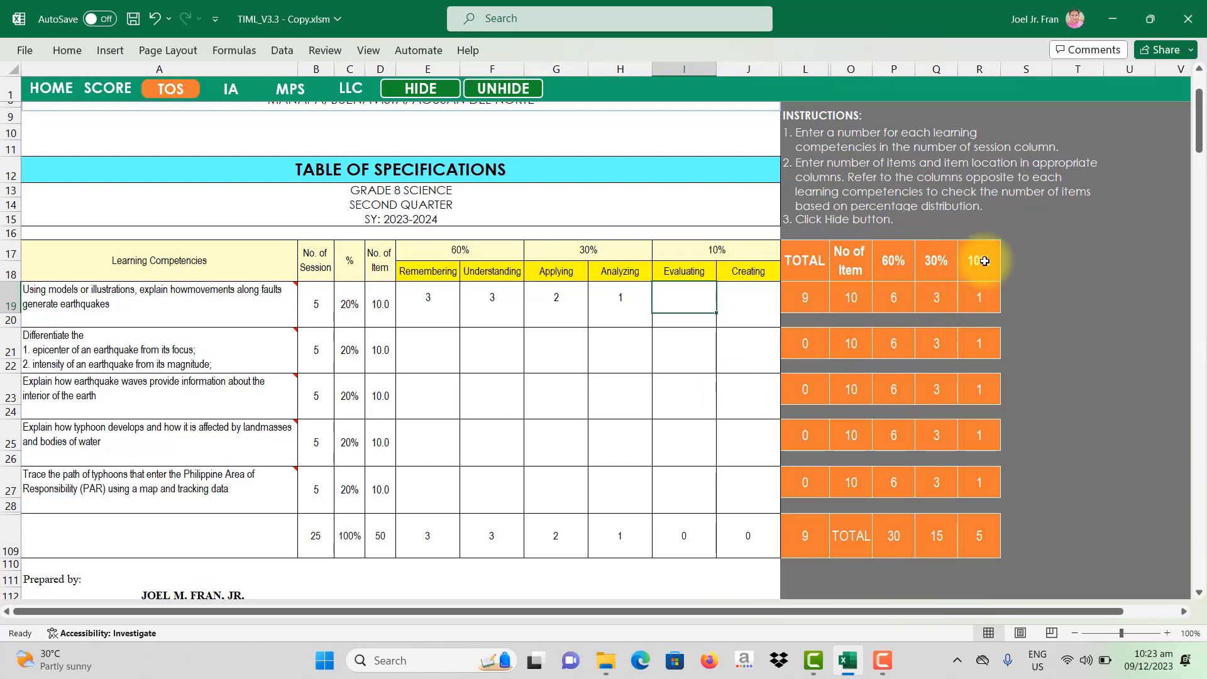
{"action": "left_click", "coordinate": [682, 299]}
{"action": "type", "text": "1"}
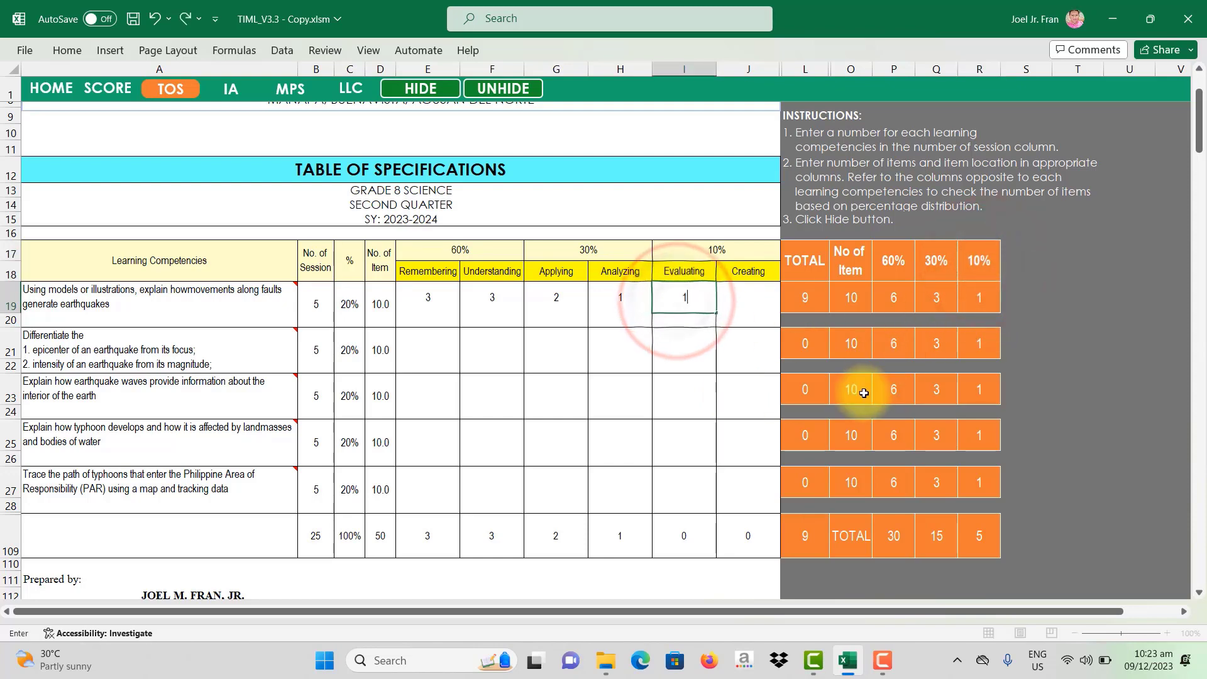
{"action": "left_click_drag", "start_coordinate": [803, 298], "coordinate": [839, 297]}
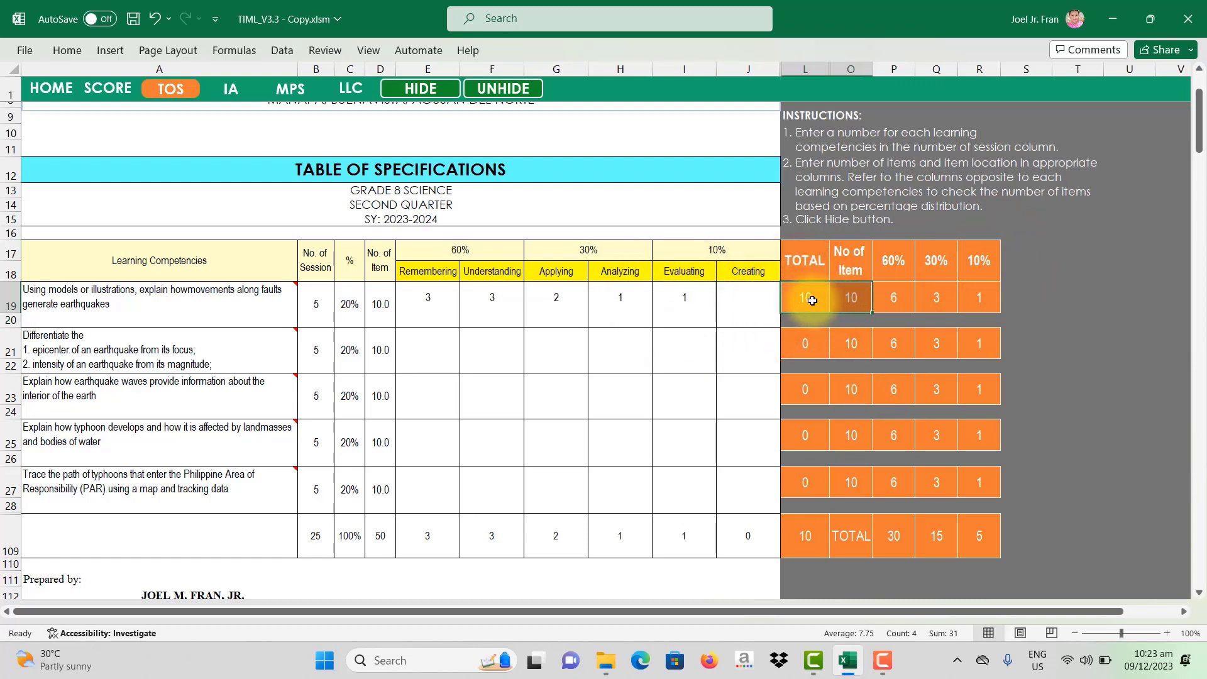
{"action": "left_click", "coordinate": [845, 298]}
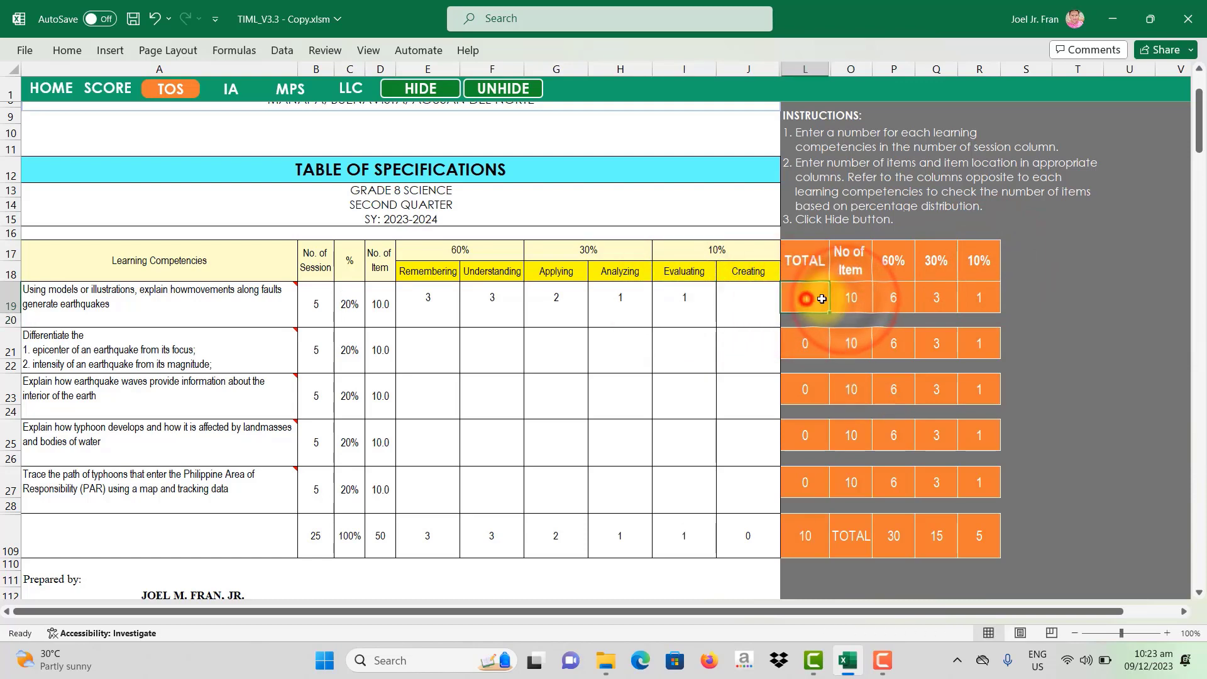
{"action": "left_click_drag", "start_coordinate": [803, 296], "coordinate": [841, 291]}
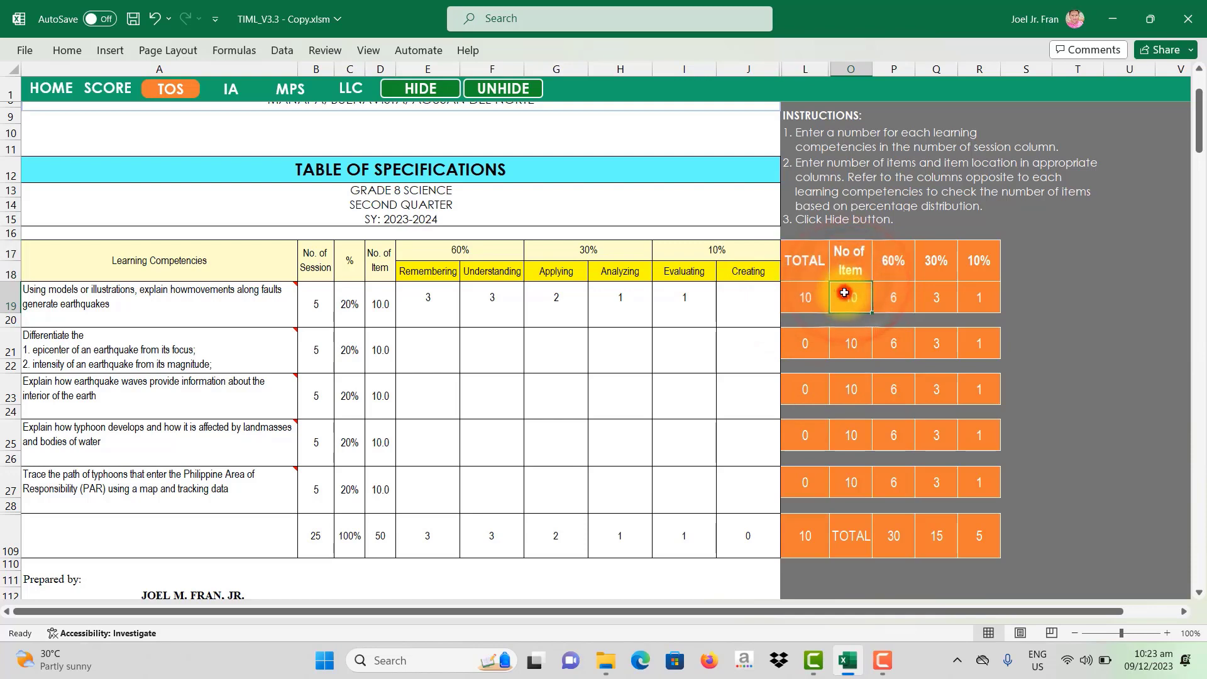
{"action": "left_click", "coordinate": [448, 344]}
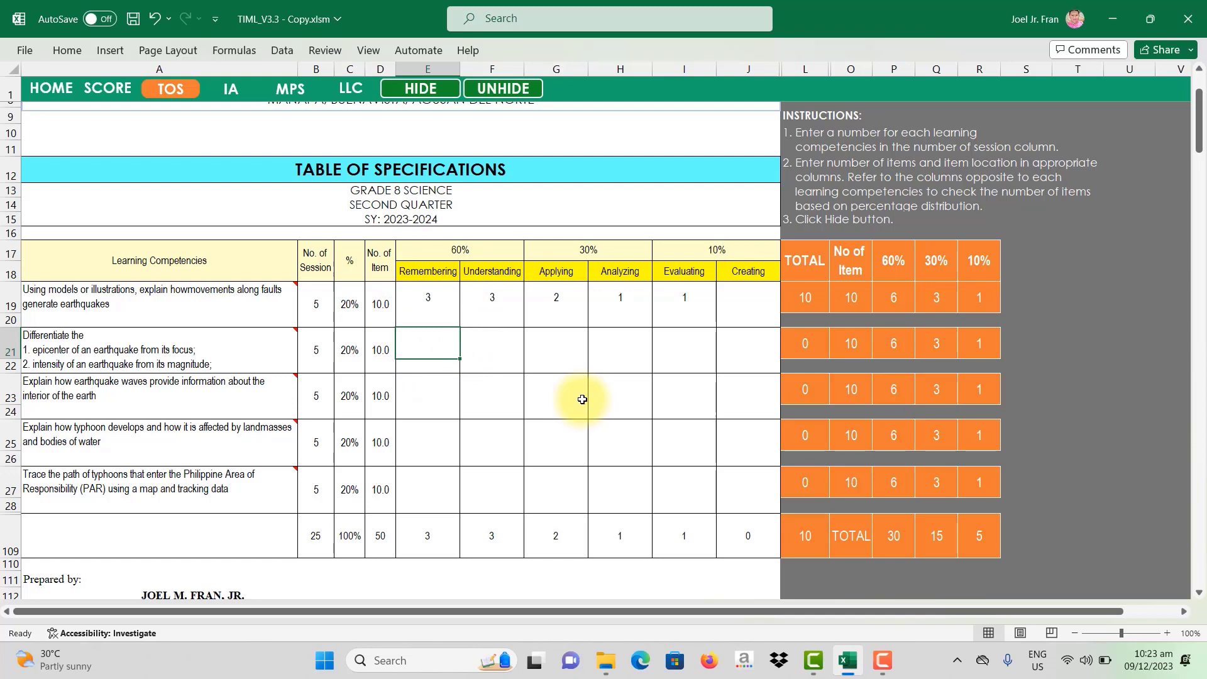
Step: Enter item counts 3, 3, 2, 1, 1 for the second competency in row 21
{"action": "type", "text": "3"}
{"action": "key", "text": "Tab"}
{"action": "type", "text": "3"}
{"action": "key", "text": "Tab"}
{"action": "type", "text": "2"}
{"action": "key", "text": "Tab"}
{"action": "type", "text": "1"}
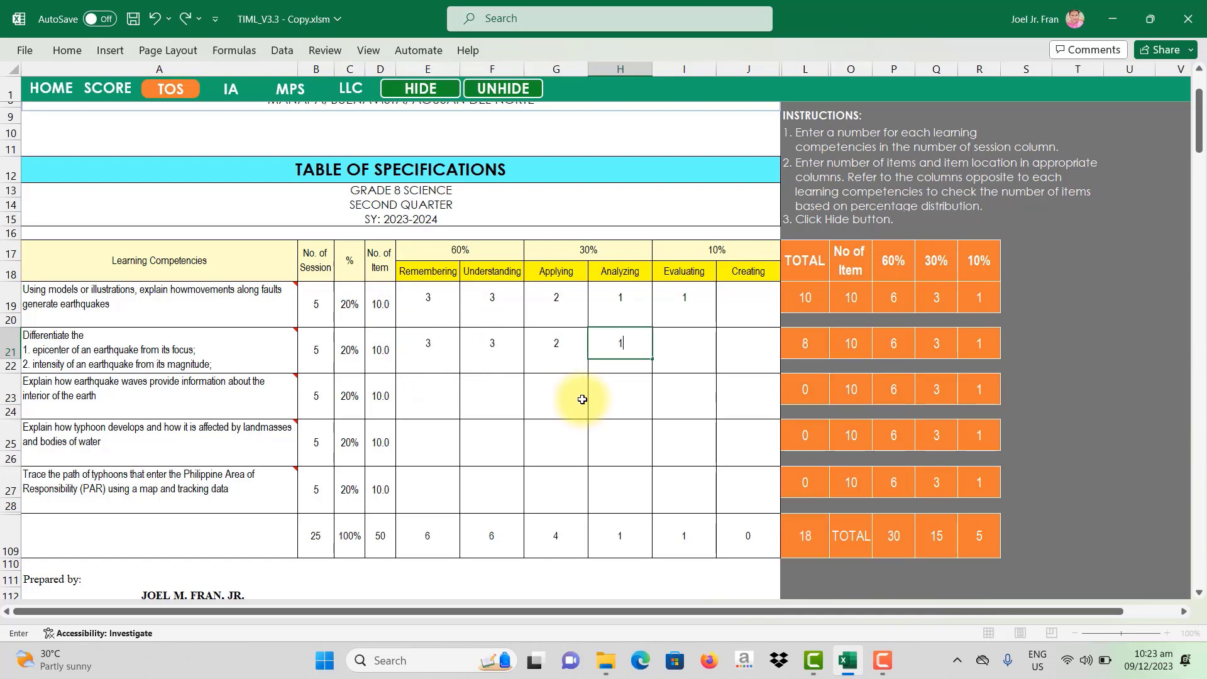
{"action": "key", "text": "Tab"}
{"action": "type", "text": "1"}
{"action": "key", "text": "Return"}
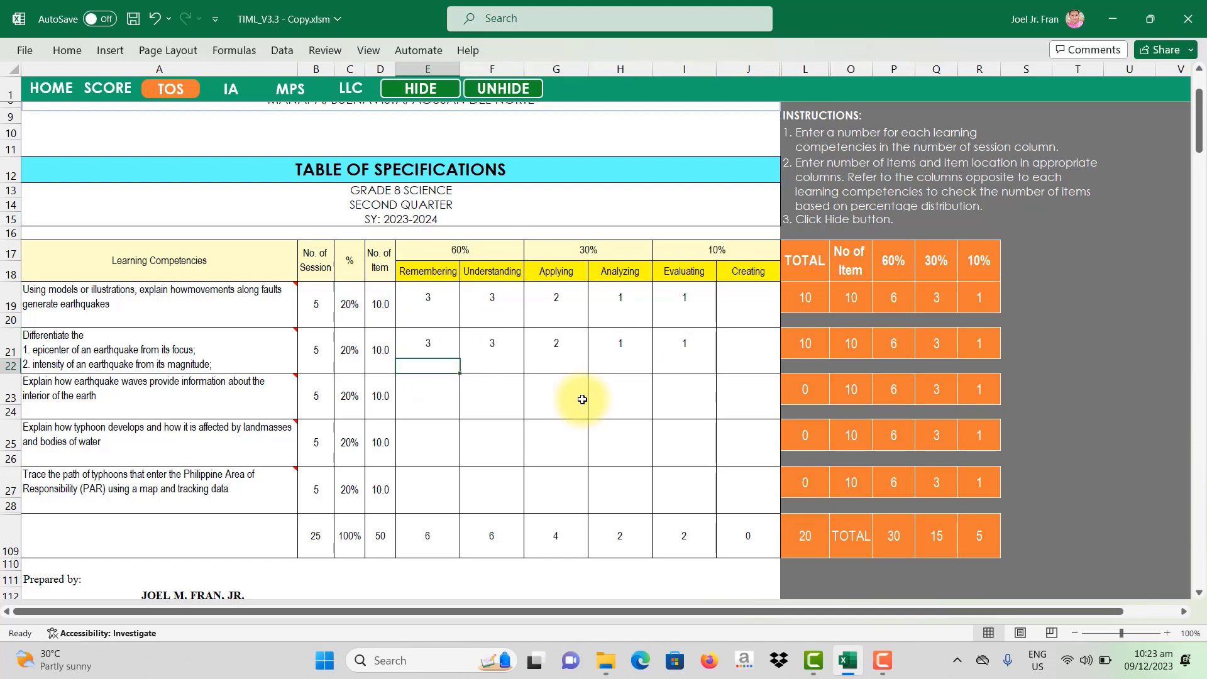
Step: Enter item counts 3, 3, 2, 1, 1 for the third competency in row 23
{"action": "left_click", "coordinate": [440, 390]}
{"action": "type", "text": "3"}
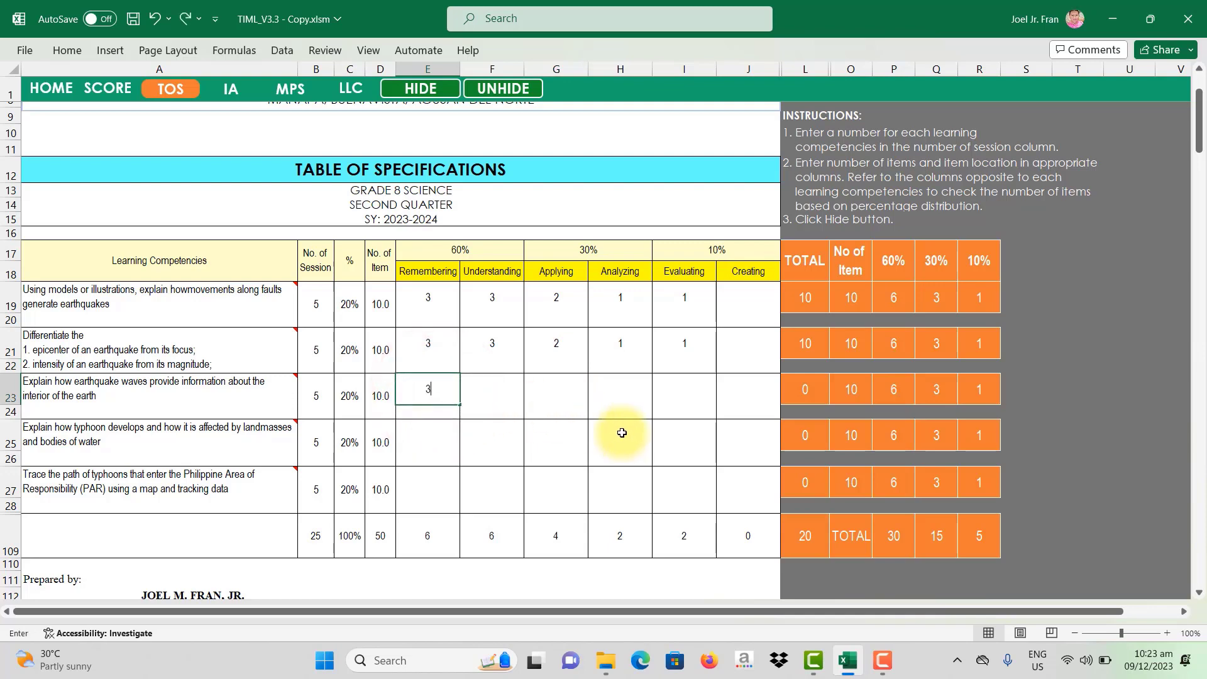
{"action": "key", "text": "Tab"}
{"action": "type", "text": "3"}
{"action": "key", "text": "Tab"}
{"action": "type", "text": "2"}
{"action": "key", "text": "Tab"}
{"action": "type", "text": "1"}
{"action": "key", "text": "Tab"}
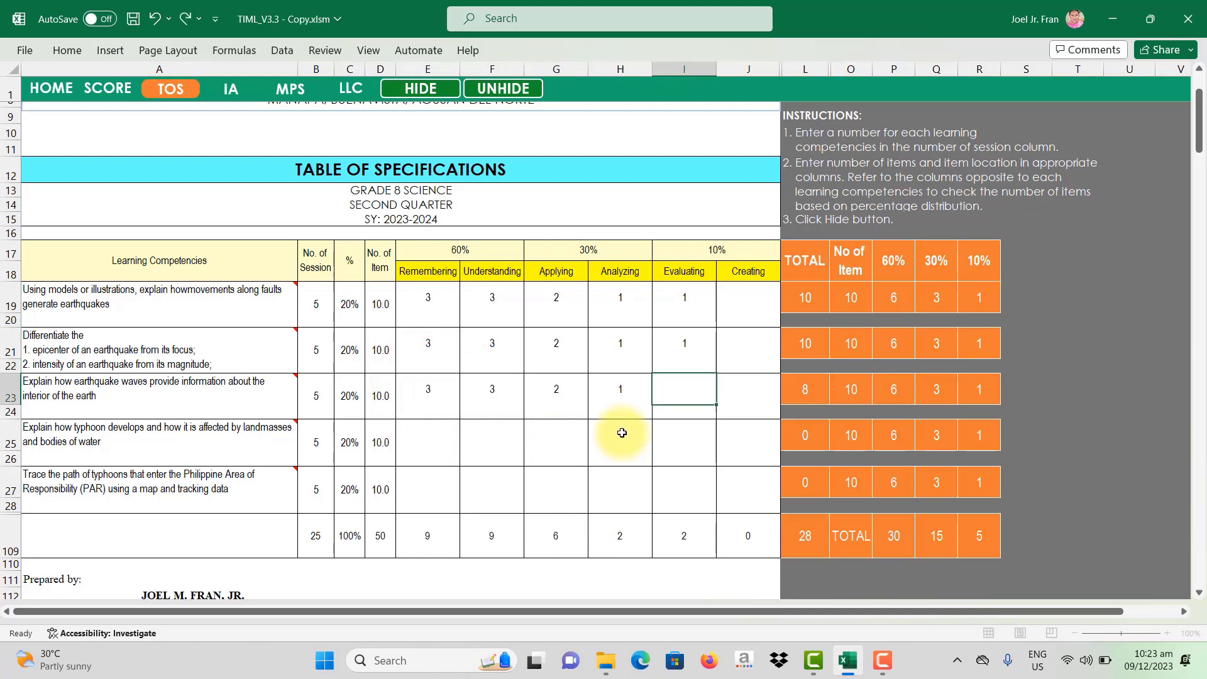
{"action": "type", "text": "1"}
{"action": "key", "text": "Tab"}
Step: Enter item counts 3, 3, 2, 1, 1 for the typhoon competency in row 25
{"action": "left_click", "coordinate": [434, 440]}
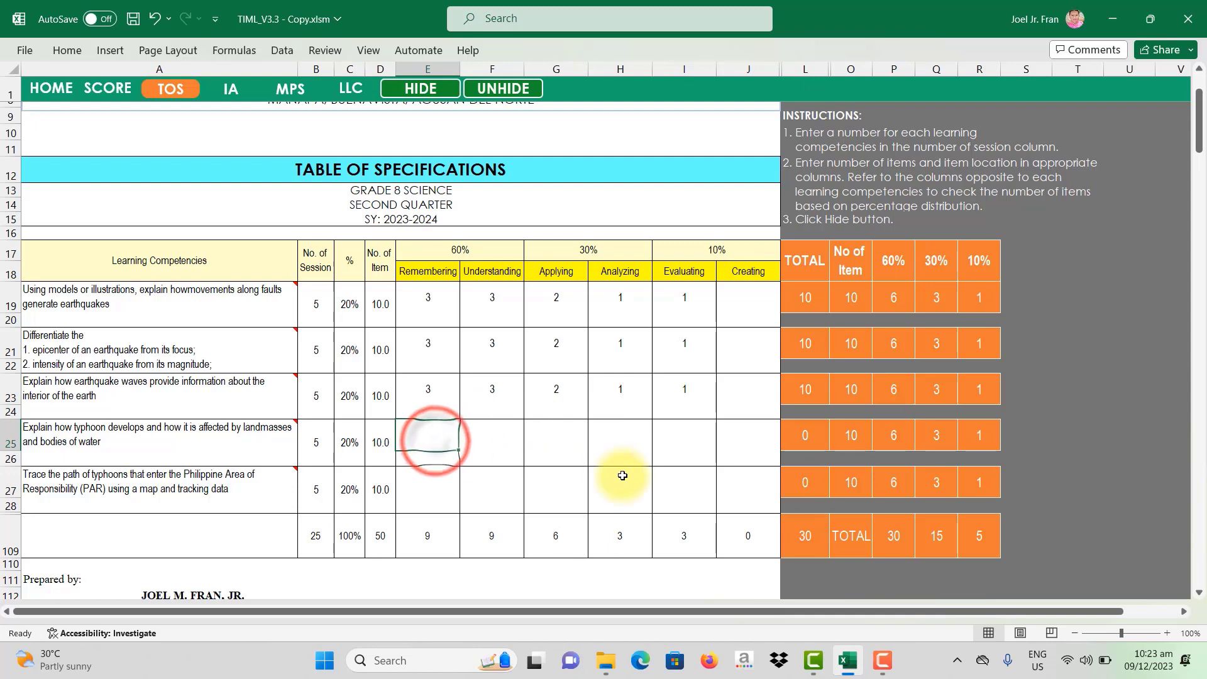
{"action": "type", "text": "3"}
{"action": "key", "text": "Tab"}
{"action": "type", "text": "3"}
{"action": "key", "text": "Tab"}
{"action": "type", "text": "2"}
{"action": "key", "text": "Tab"}
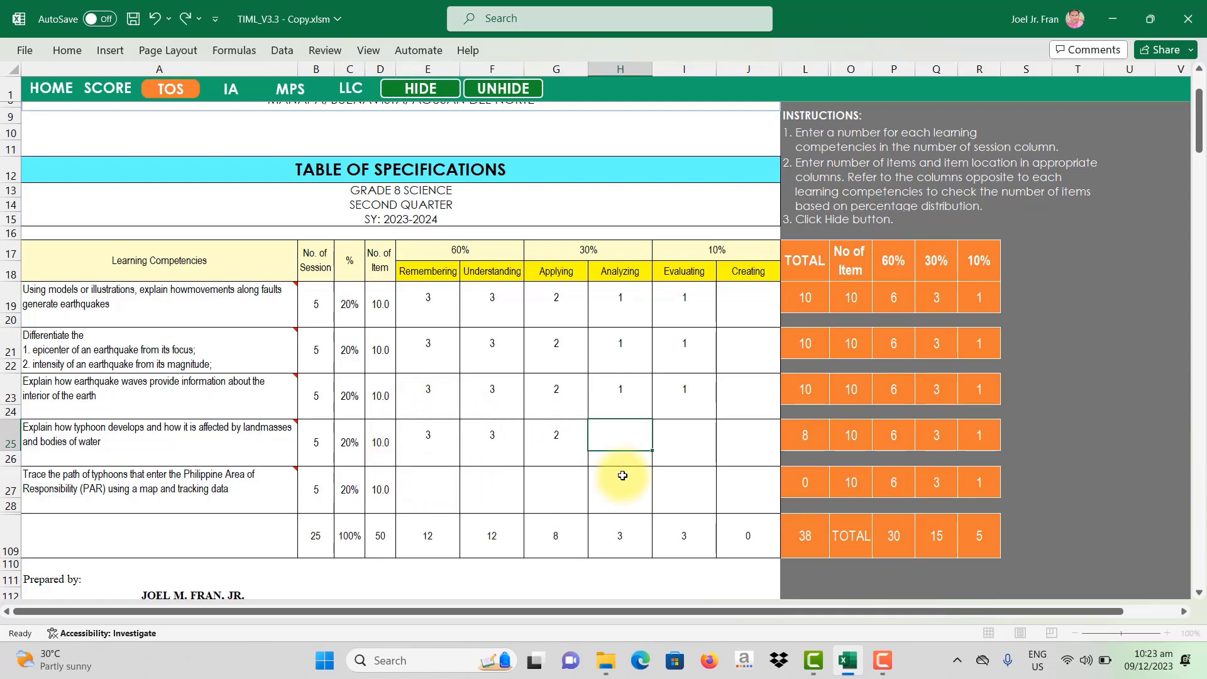
{"action": "type", "text": "1"}
{"action": "key", "text": "Tab"}
{"action": "type", "text": "1"}
{"action": "key", "text": "Return"}
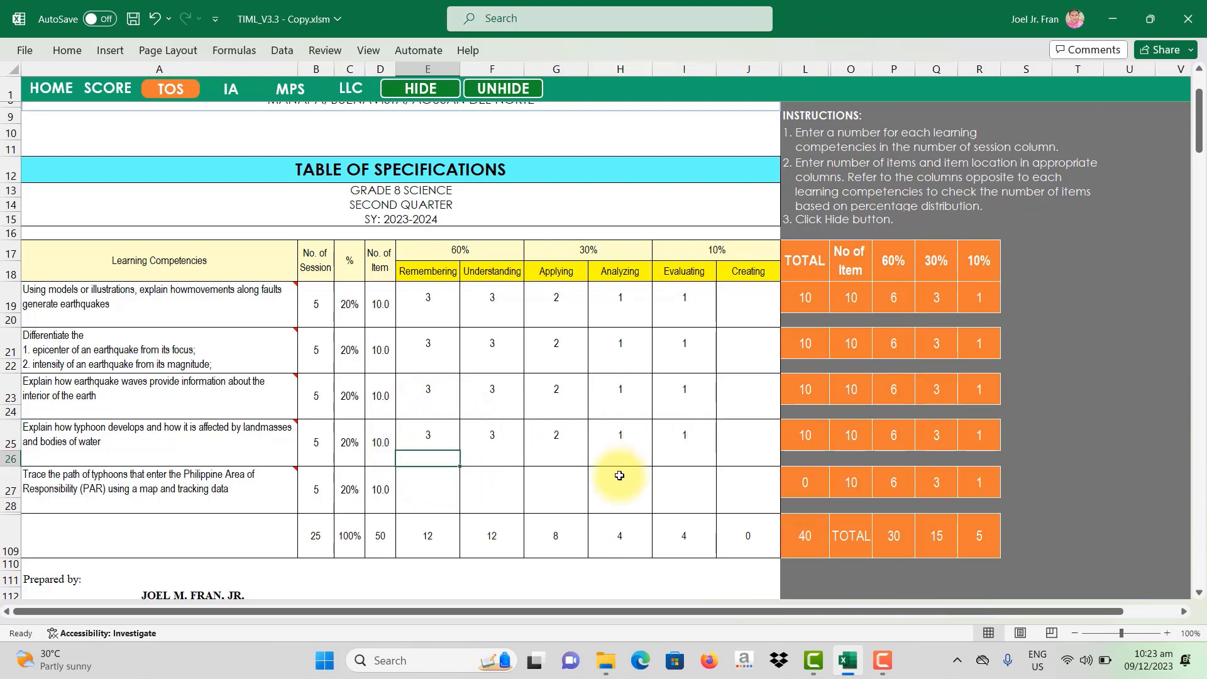
Step: Enter item counts 3, 3, 2, 1, 1 for the PAR competency in row 27
{"action": "left_click", "coordinate": [440, 487]}
{"action": "type", "text": "3"}
{"action": "key", "text": "Tab"}
{"action": "type", "text": "3"}
{"action": "key", "text": "Tab"}
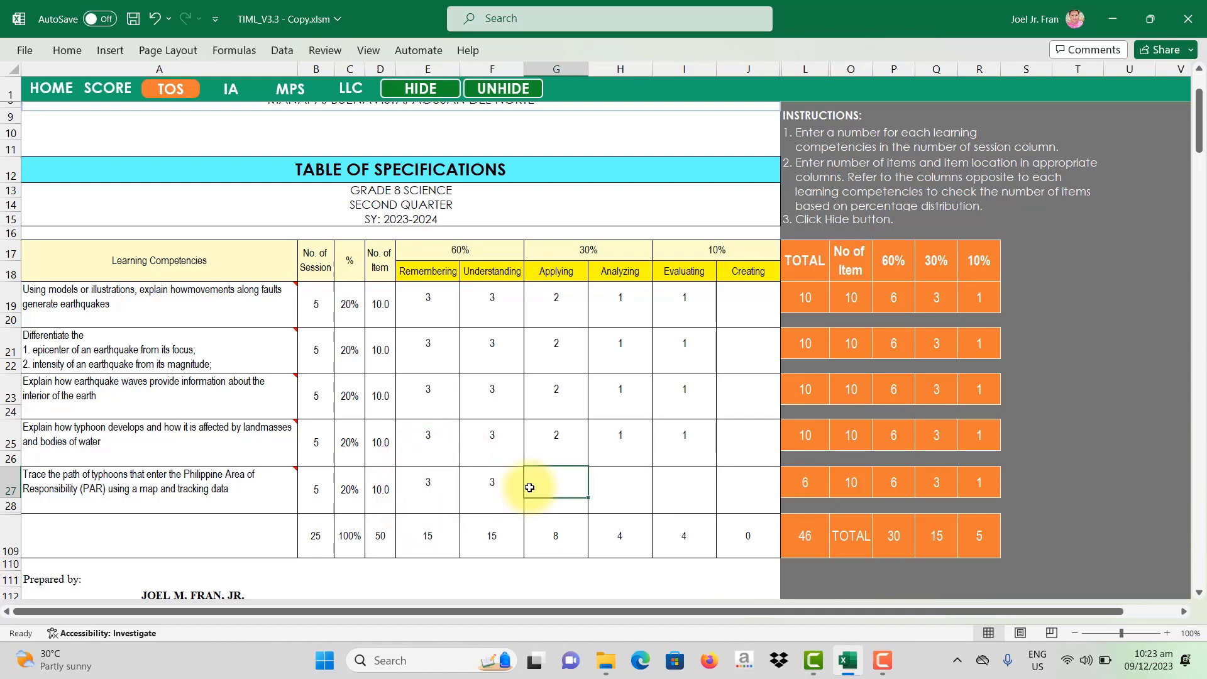
{"action": "type", "text": "2"}
{"action": "key", "text": "Tab"}
{"action": "type", "text": "1"}
{"action": "key", "text": "Tab"}
{"action": "type", "text": "1"}
{"action": "key", "text": "Tab"}
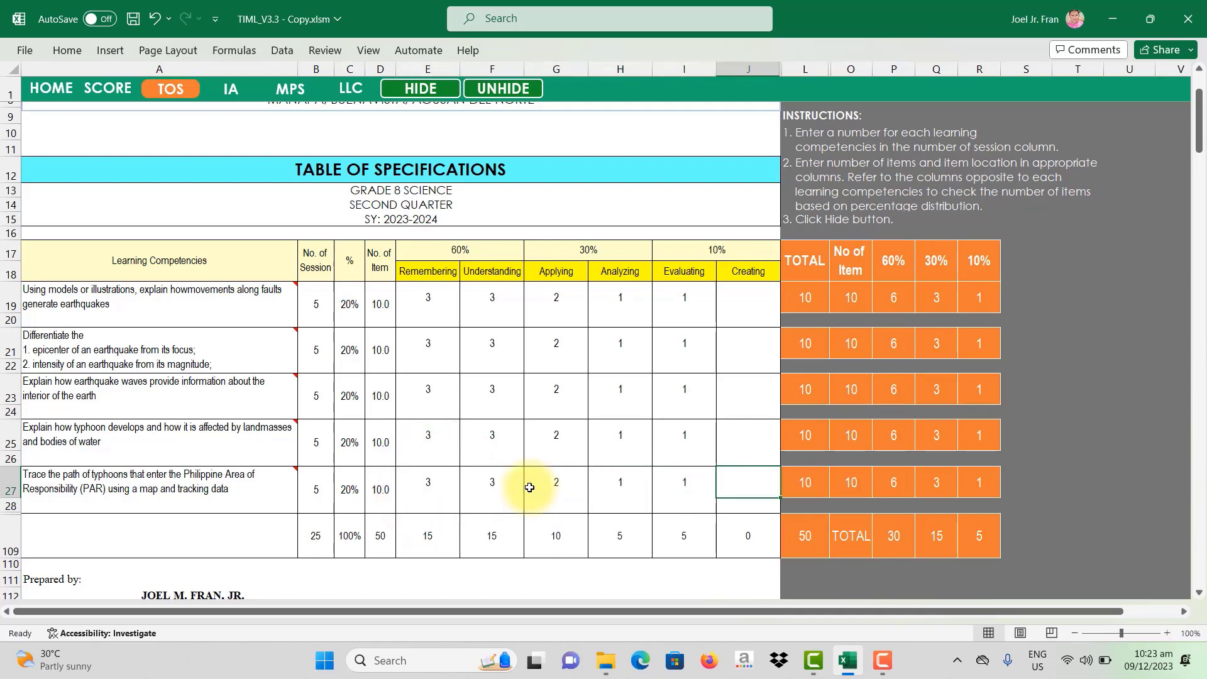
Step: Verify the totals row reads 15, 15, 10, 5, 5 with a grand total of 50 items
{"action": "left_click_drag", "start_coordinate": [431, 536], "coordinate": [753, 539]}
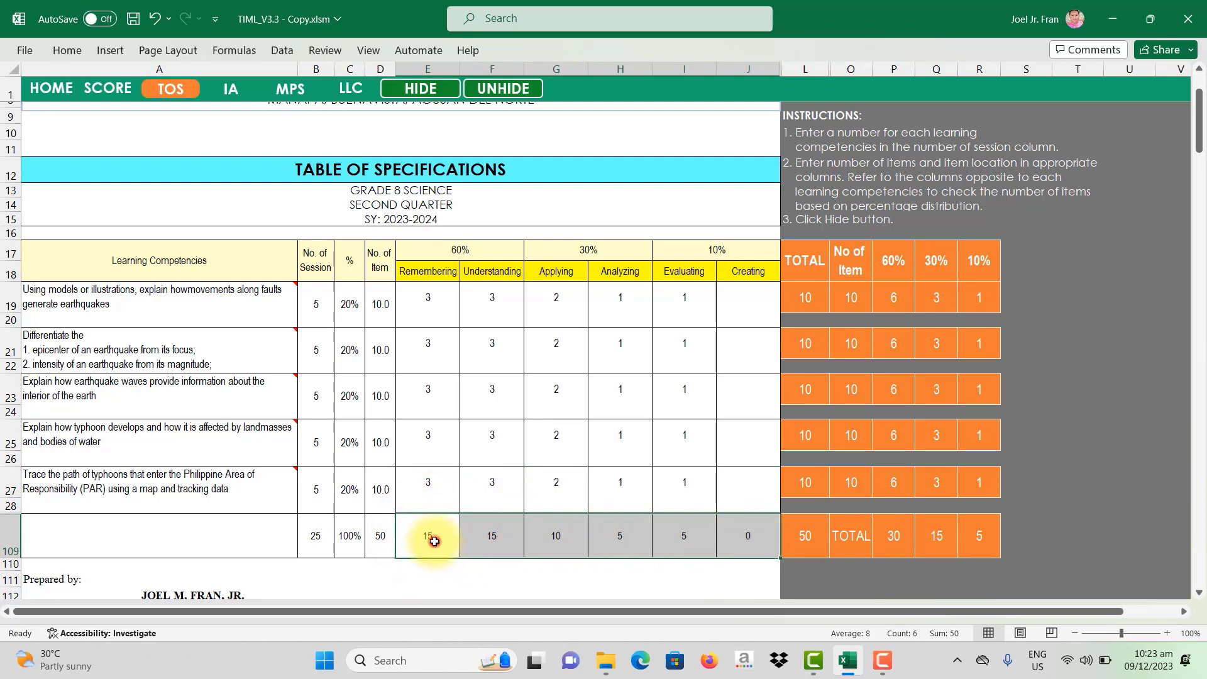
{"action": "left_click_drag", "start_coordinate": [434, 541], "coordinate": [723, 541]}
{"action": "left_click_drag", "start_coordinate": [412, 541], "coordinate": [798, 536]}
{"action": "left_click", "coordinate": [804, 541]}
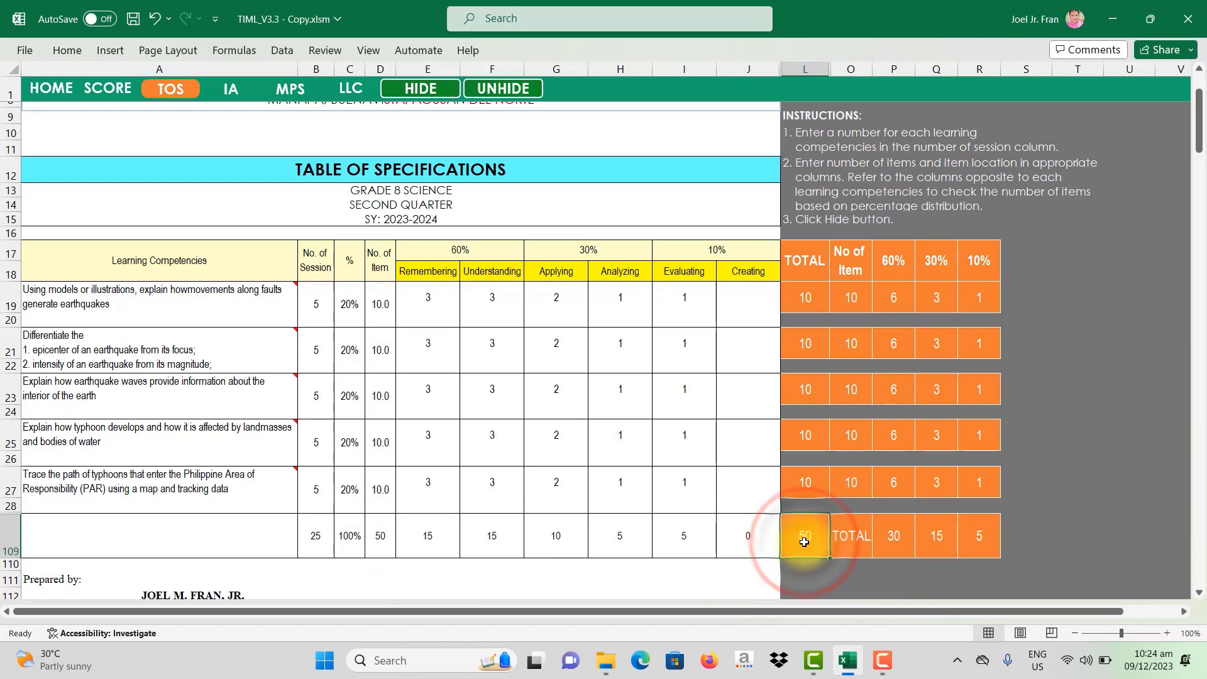
{"action": "left_click", "coordinate": [383, 538]}
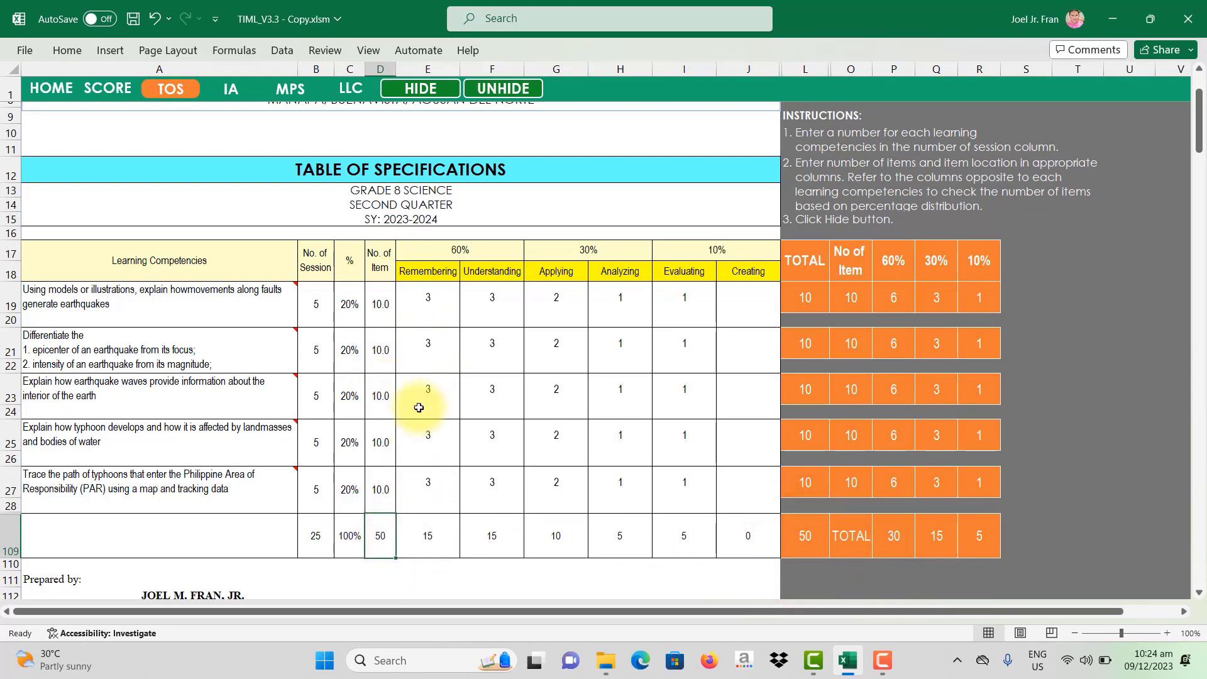
{"action": "scroll", "coordinate": [527, 449], "scroll_direction": "down", "scroll_amount": 3}
{"action": "scroll", "coordinate": [526, 442], "scroll_direction": "up", "scroll_amount": 4}
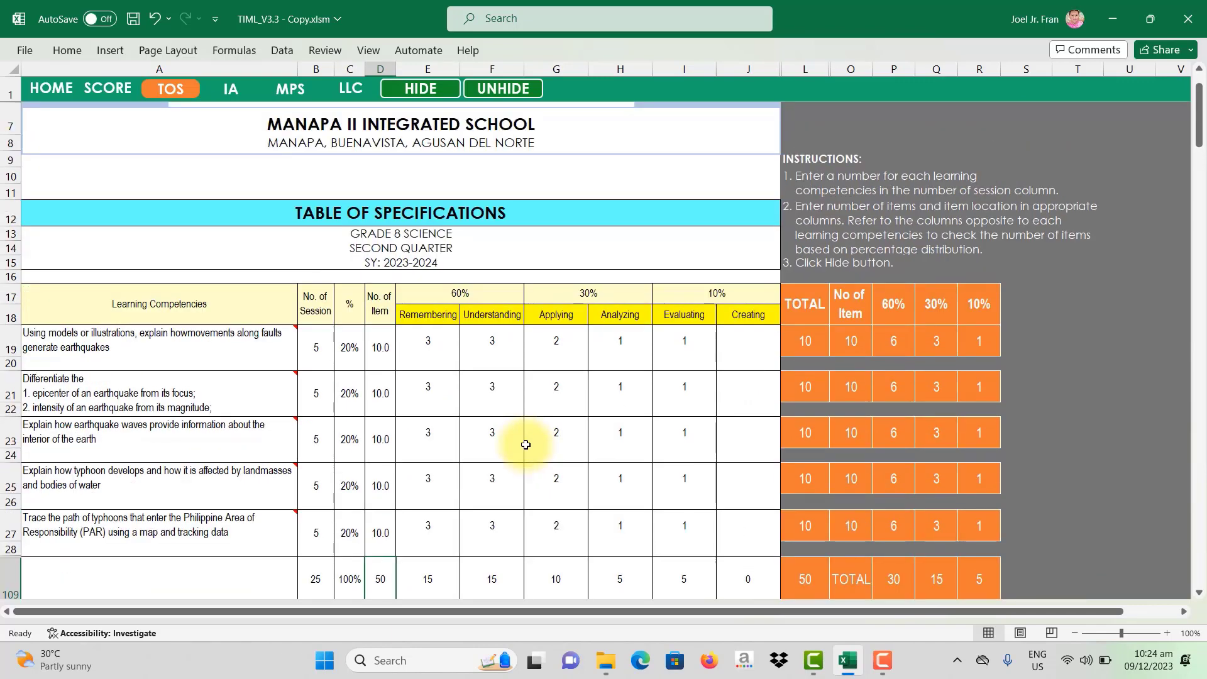
{"action": "scroll", "coordinate": [526, 445], "scroll_direction": "down", "scroll_amount": 1}
{"action": "left_click", "coordinate": [425, 318]}
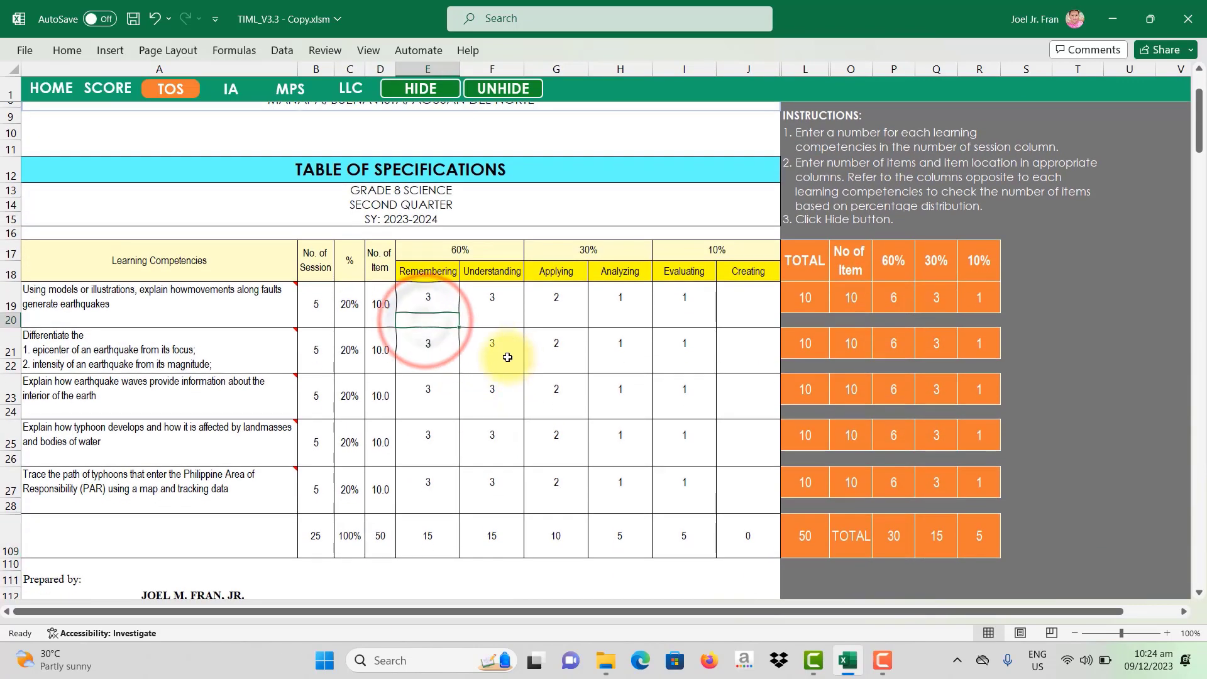
{"action": "scroll", "coordinate": [336, 321], "scroll_direction": "up", "scroll_amount": 1}
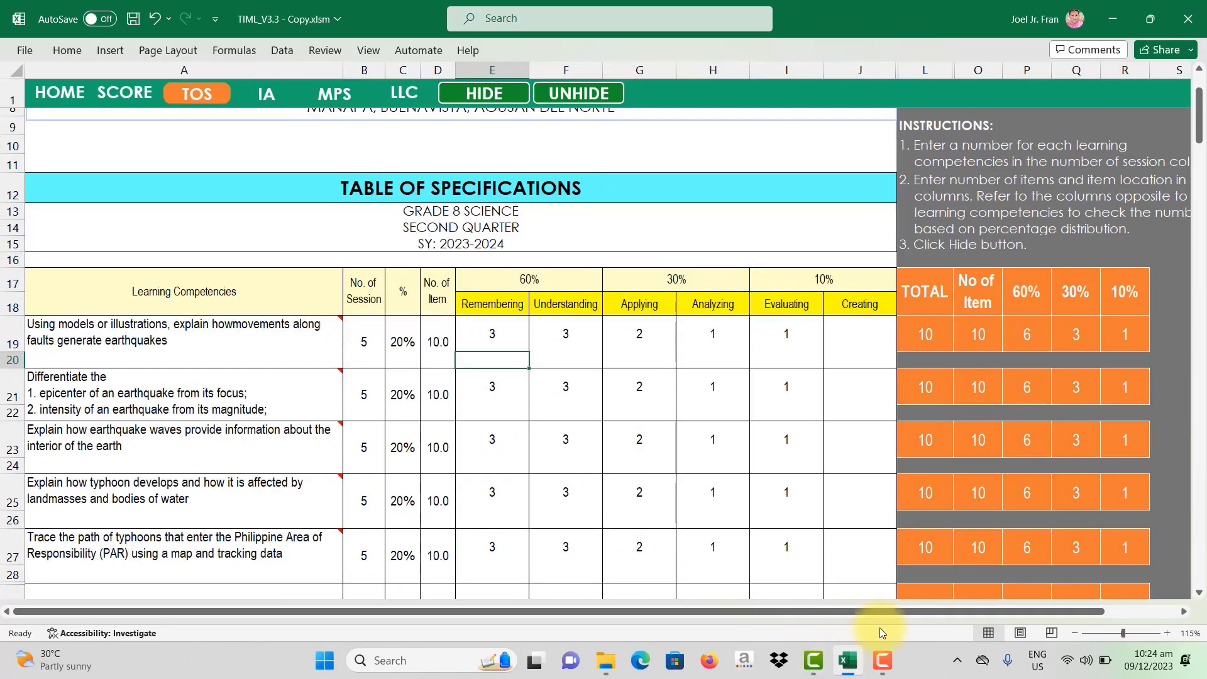
Step: Fill row 20's item locations E–I with 1-3, 4-6, 7-8, 9 and 10
{"action": "left_click", "coordinate": [490, 364]}
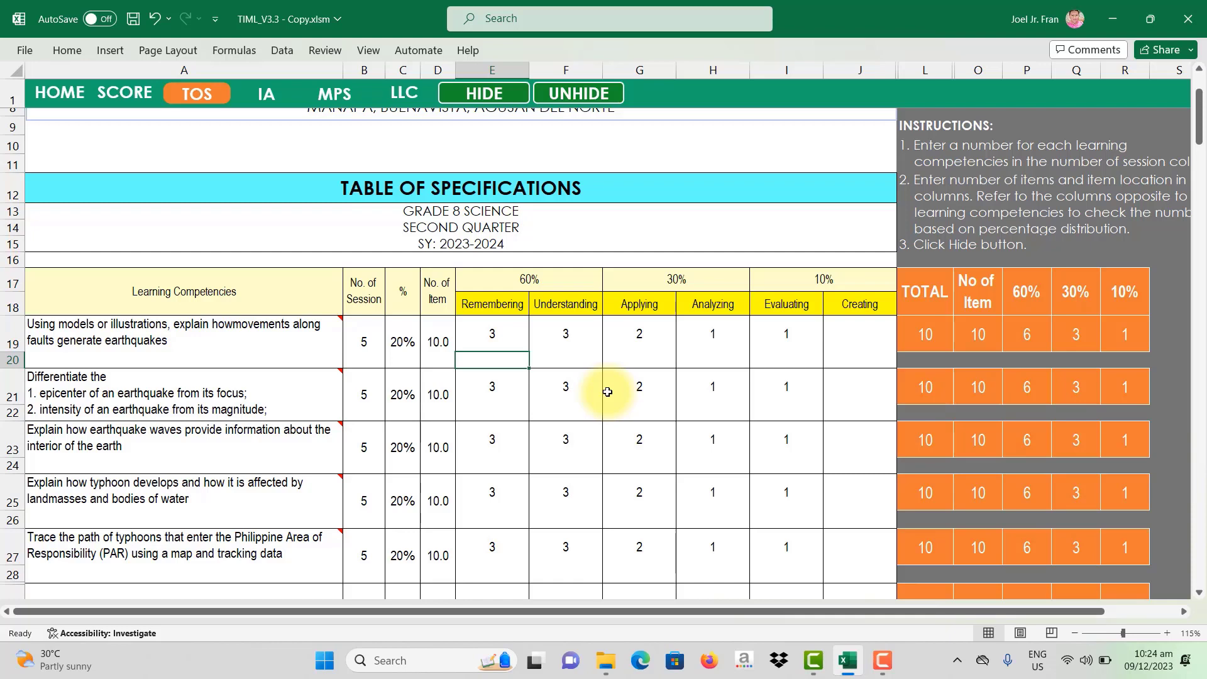
{"action": "type", "text": "1"}
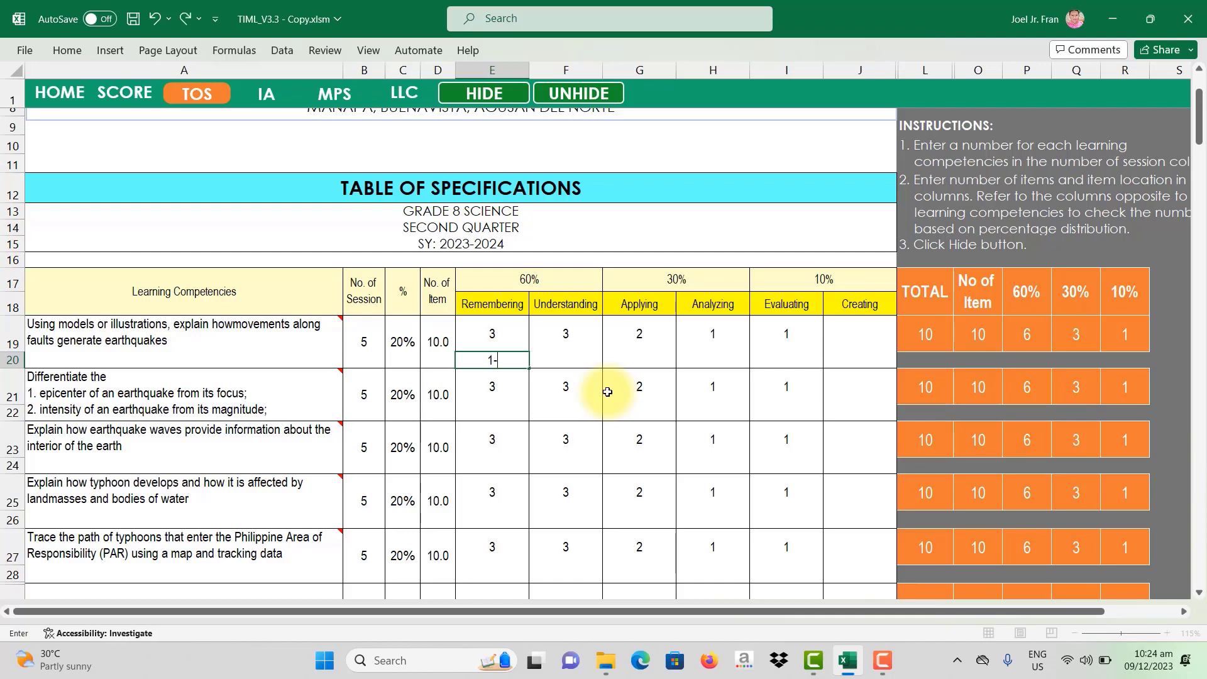
{"action": "type", "text": "-3"}
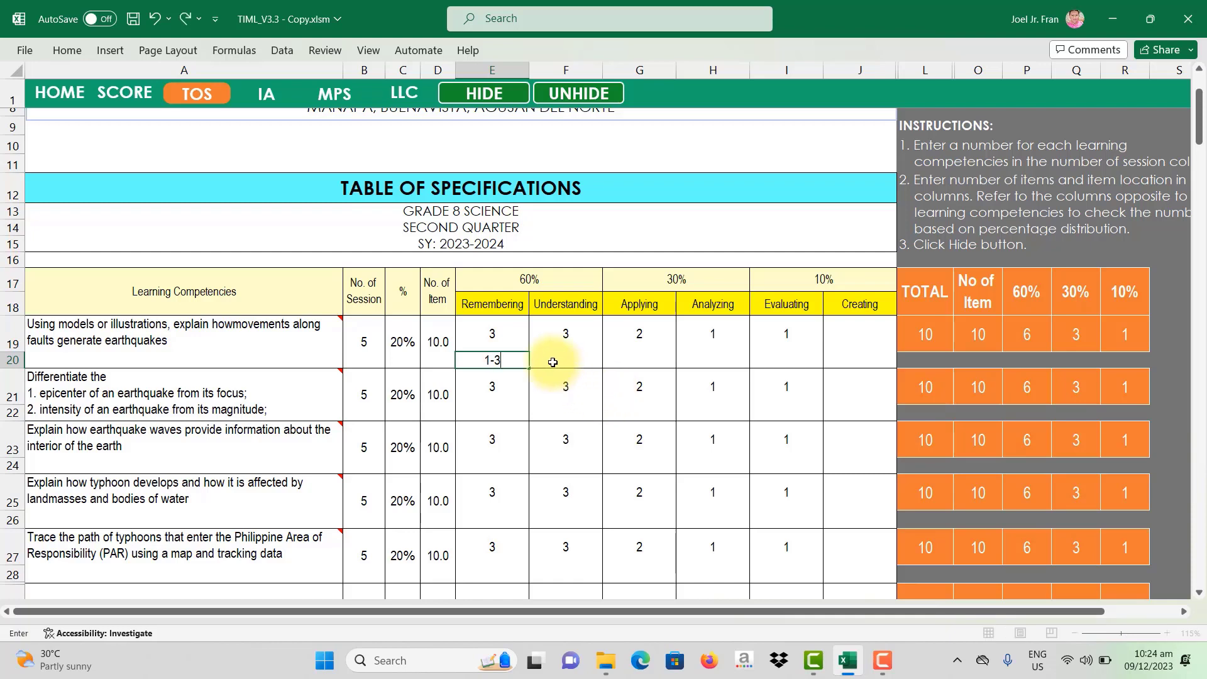
{"action": "left_click", "coordinate": [554, 360]}
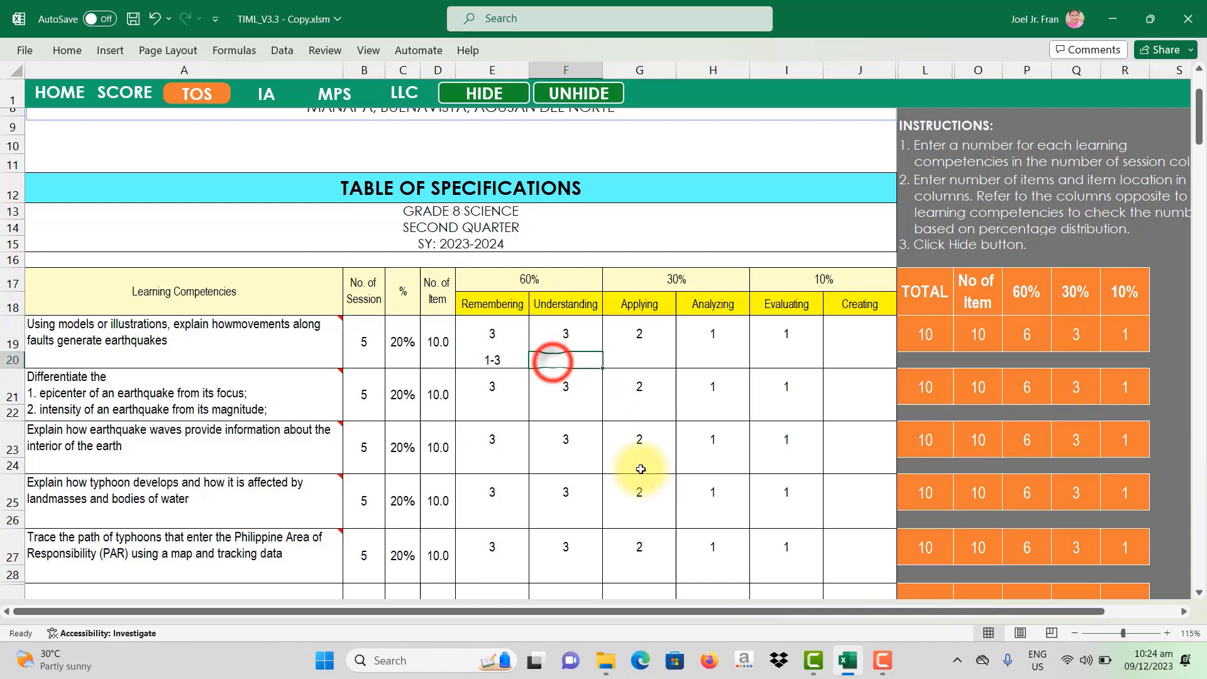
{"action": "left_click", "coordinate": [494, 360]}
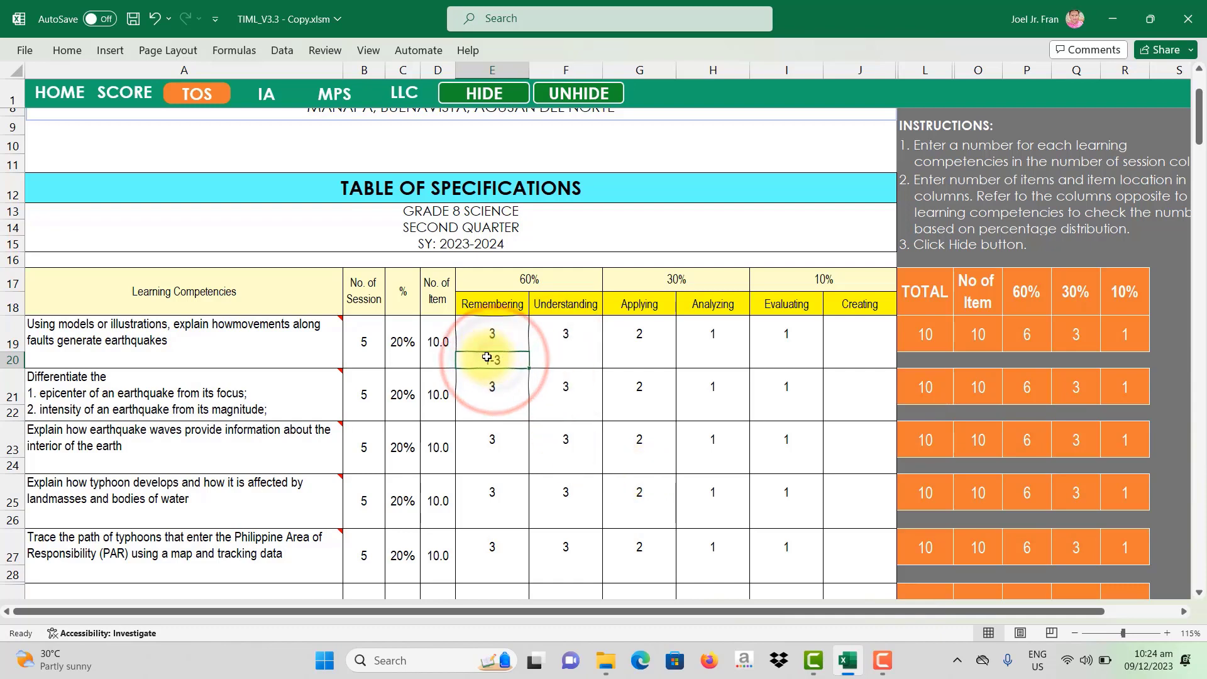
{"action": "left_click", "coordinate": [567, 359]}
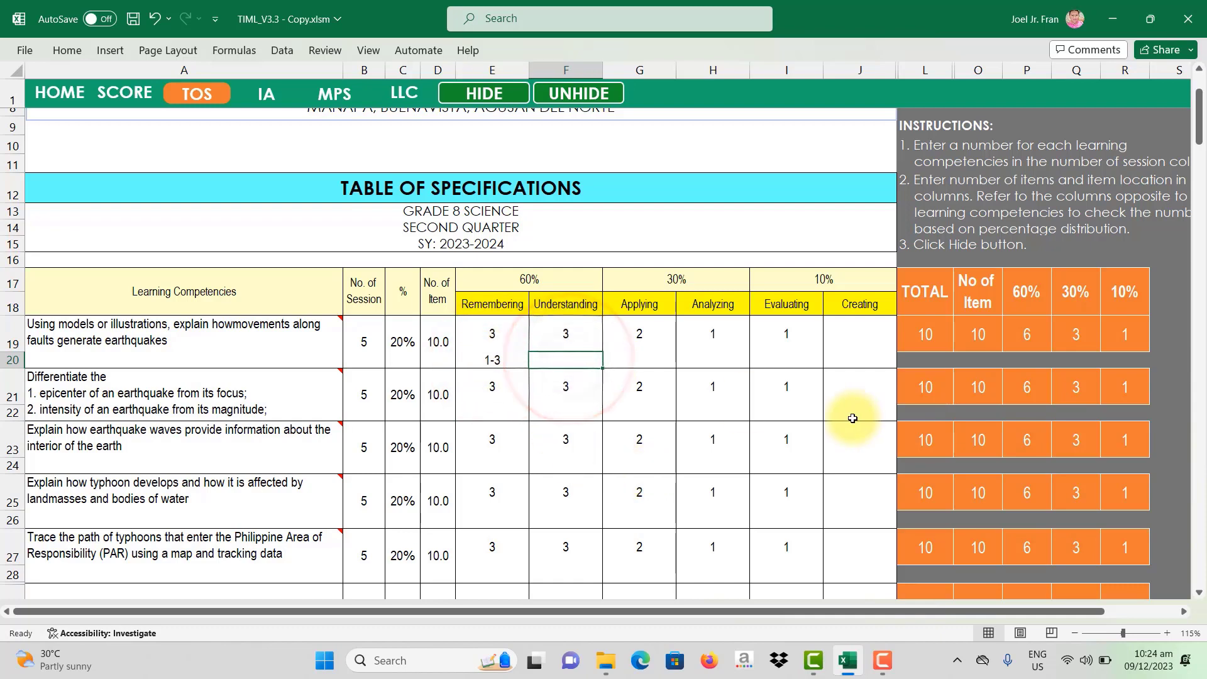
{"action": "type", "text": "4-6"}
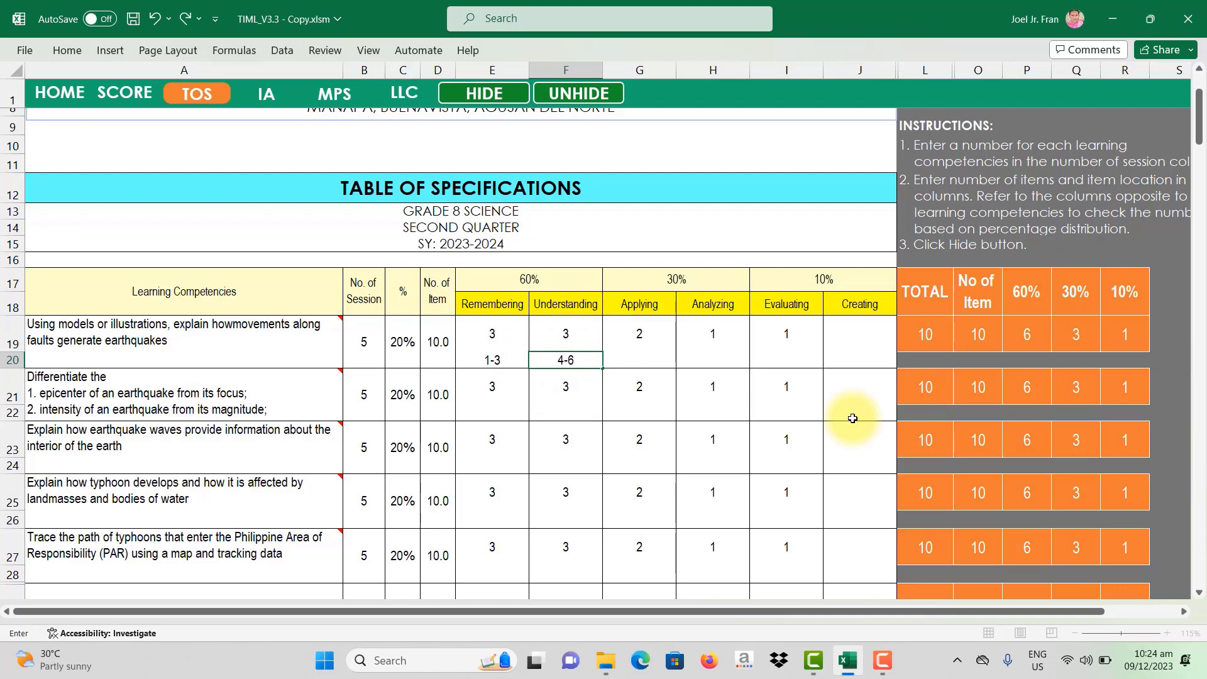
{"action": "key", "text": "Tab"}
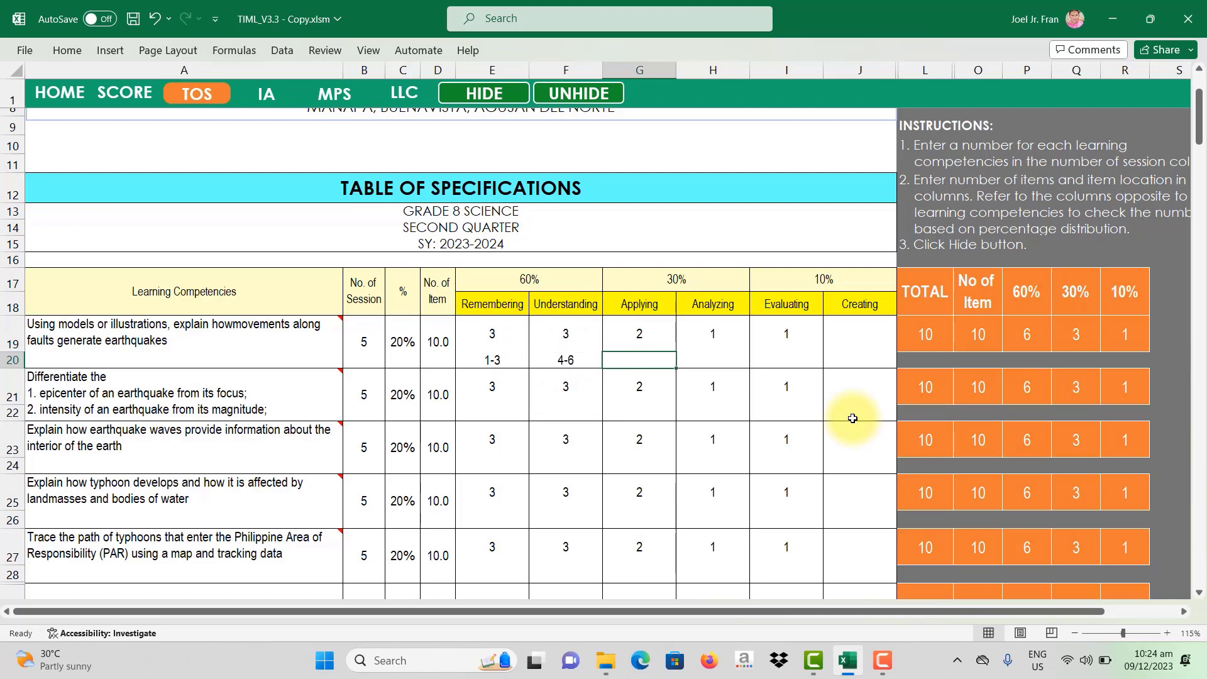
{"action": "type", "text": "7-8"}
{"action": "key", "text": "Tab"}
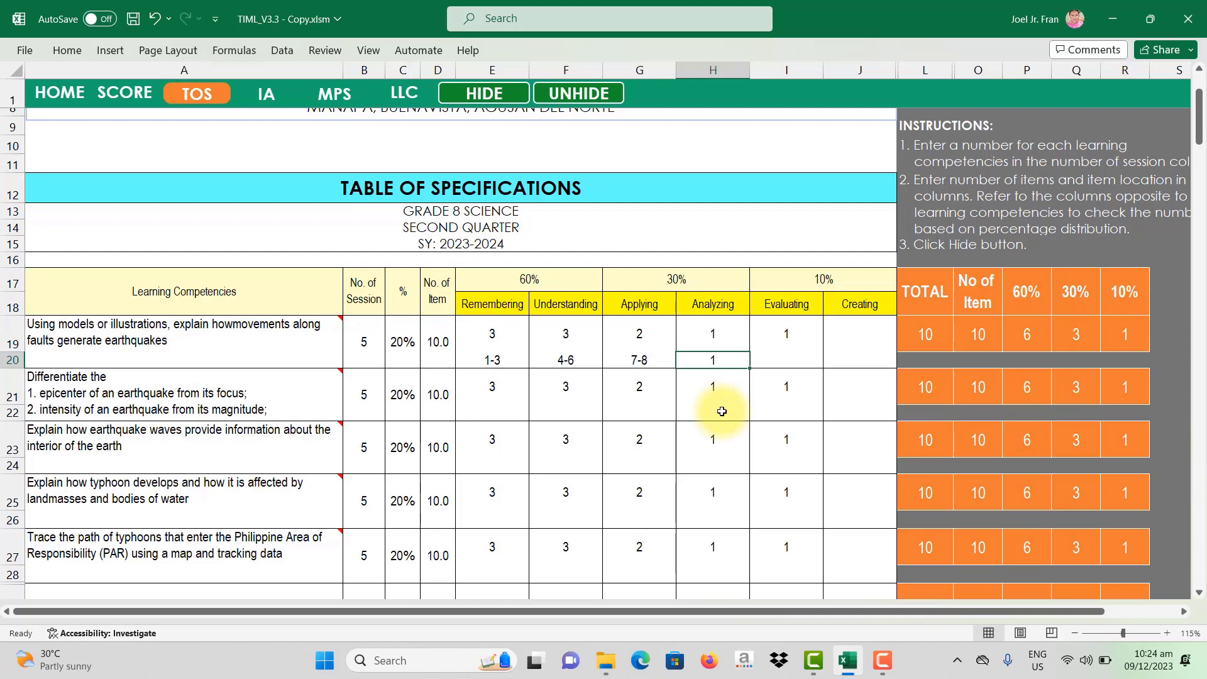
{"action": "key", "text": "Tab"}
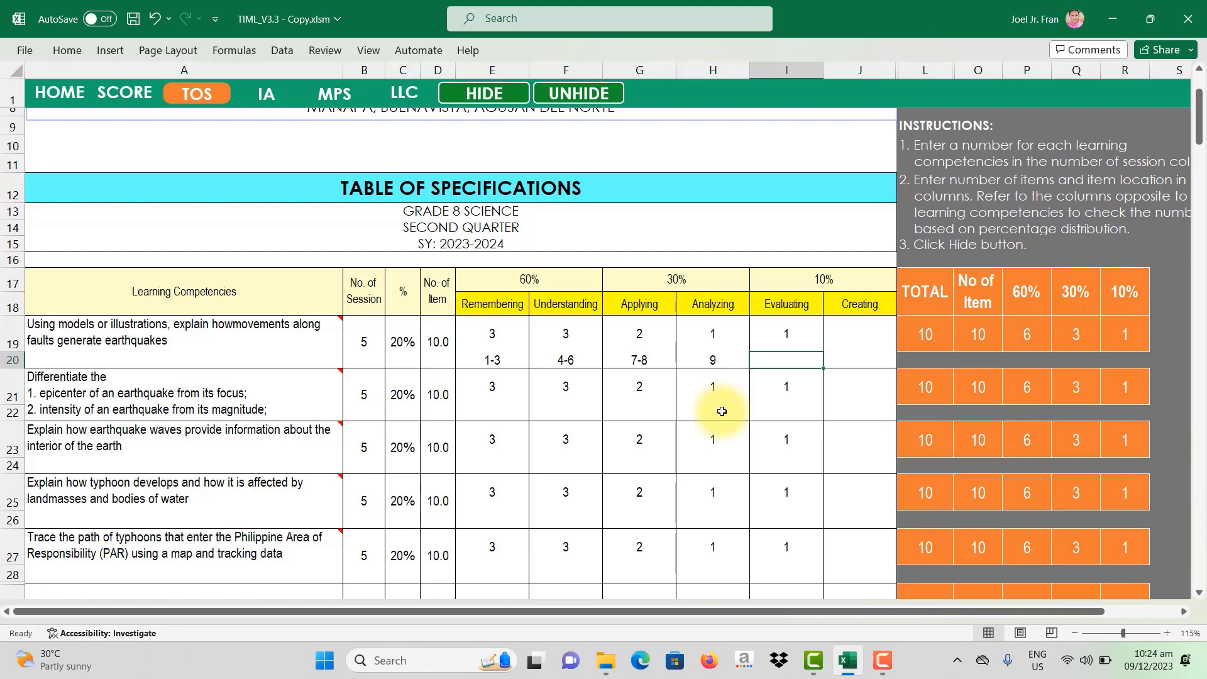
{"action": "type", "text": "10"}
{"action": "key", "text": "Return"}
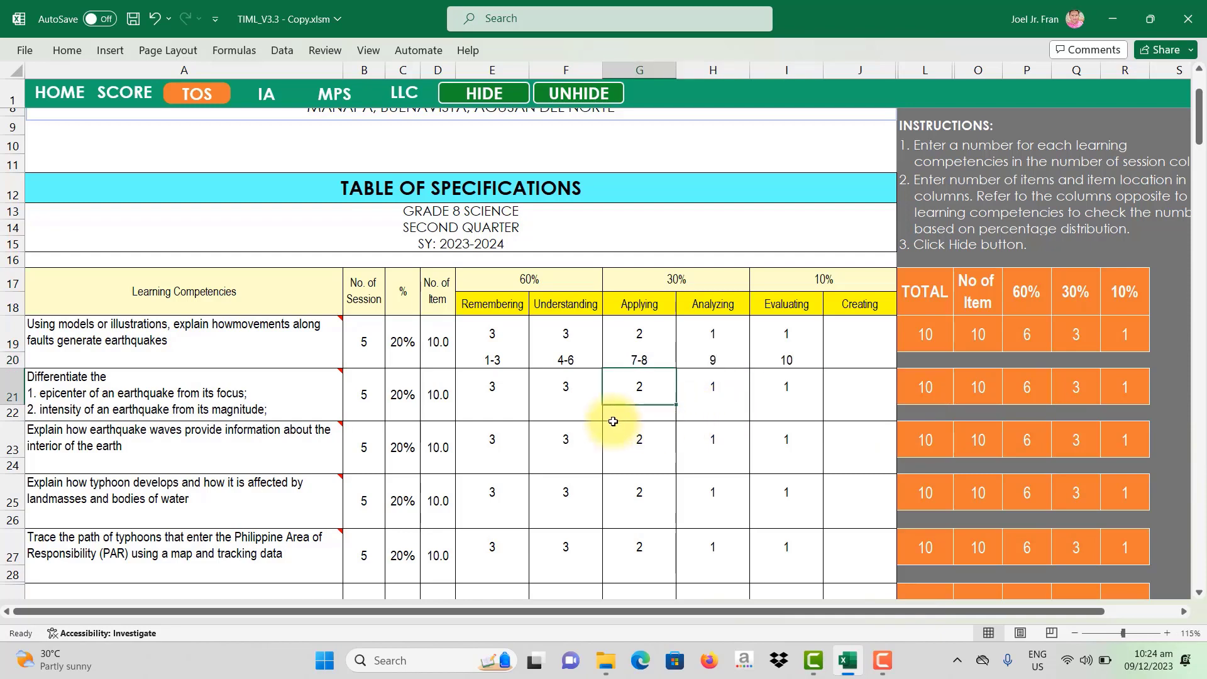
Step: Fill row 22's item locations with 11-13, 14-16, 17-18, 19 and 20
{"action": "left_click", "coordinate": [497, 413]}
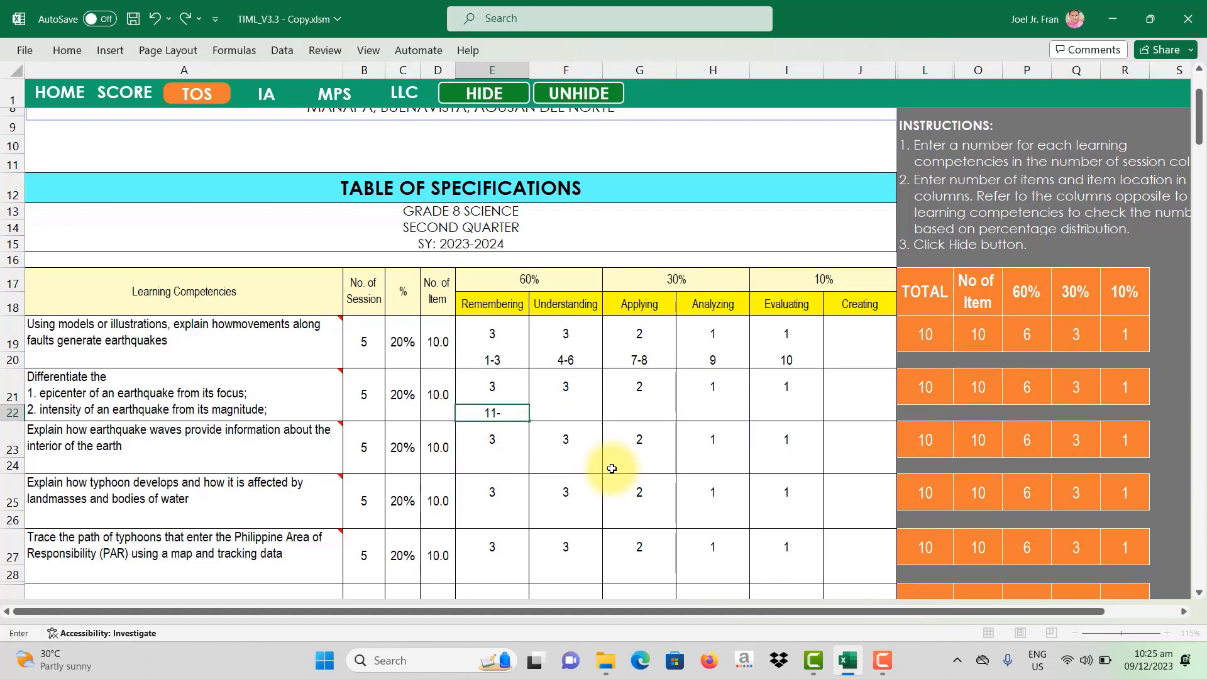
{"action": "key", "text": "Tab"}
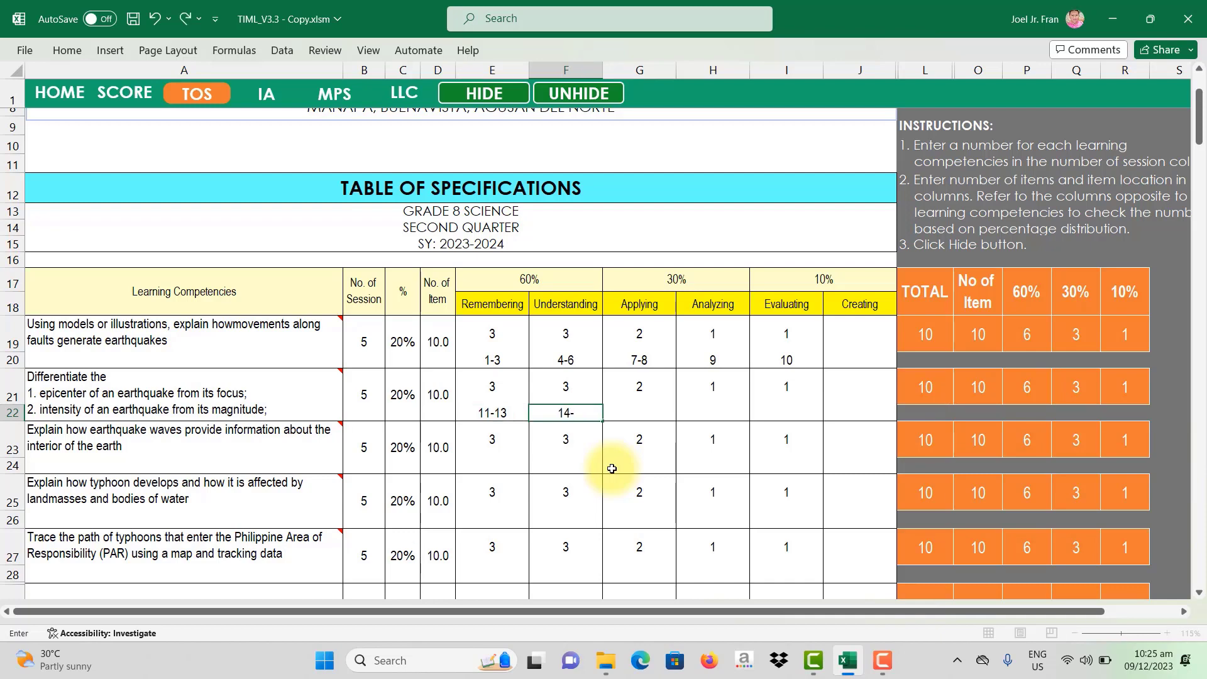
{"action": "type", "text": "14-16"}
{"action": "key", "text": "Tab"}
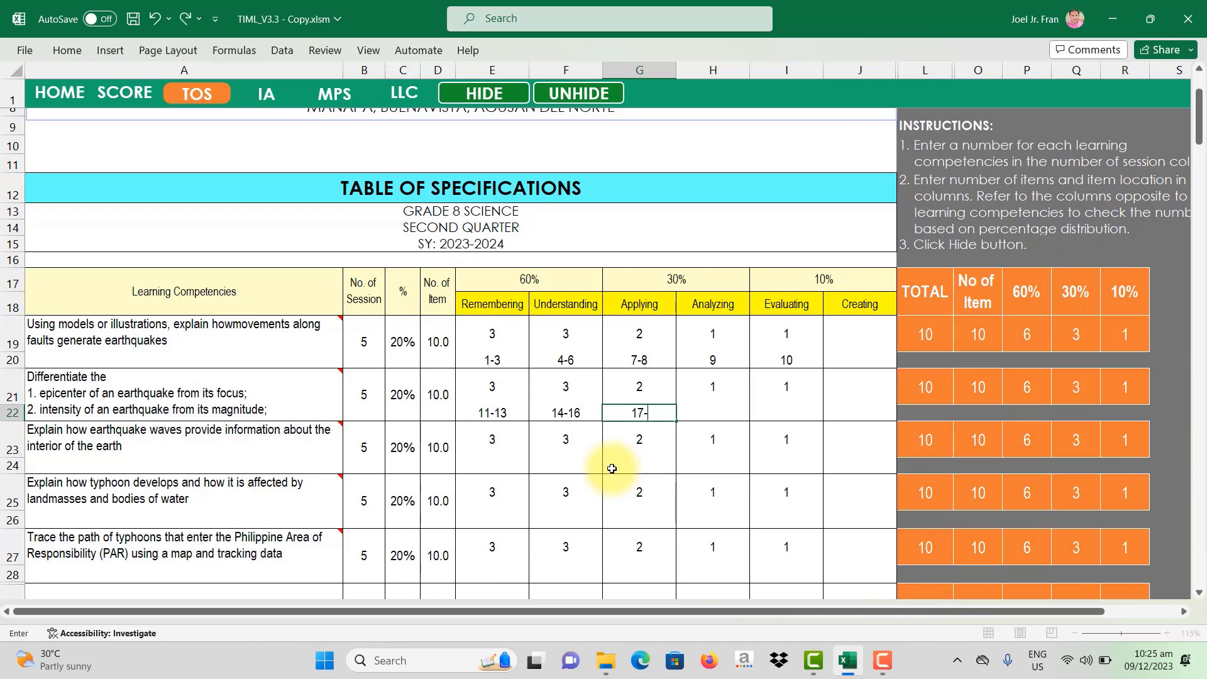
{"action": "key", "text": "Tab"}
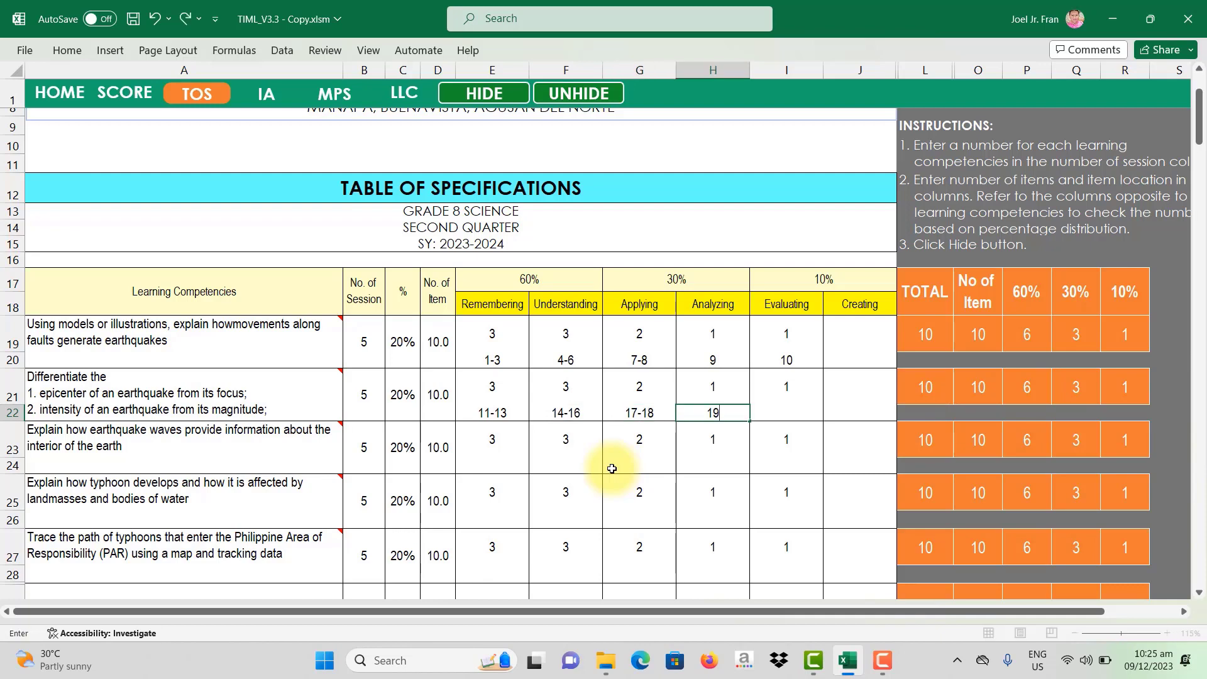
{"action": "key", "text": "Tab"}
{"action": "type", "text": "20"}
{"action": "key", "text": "Return"}
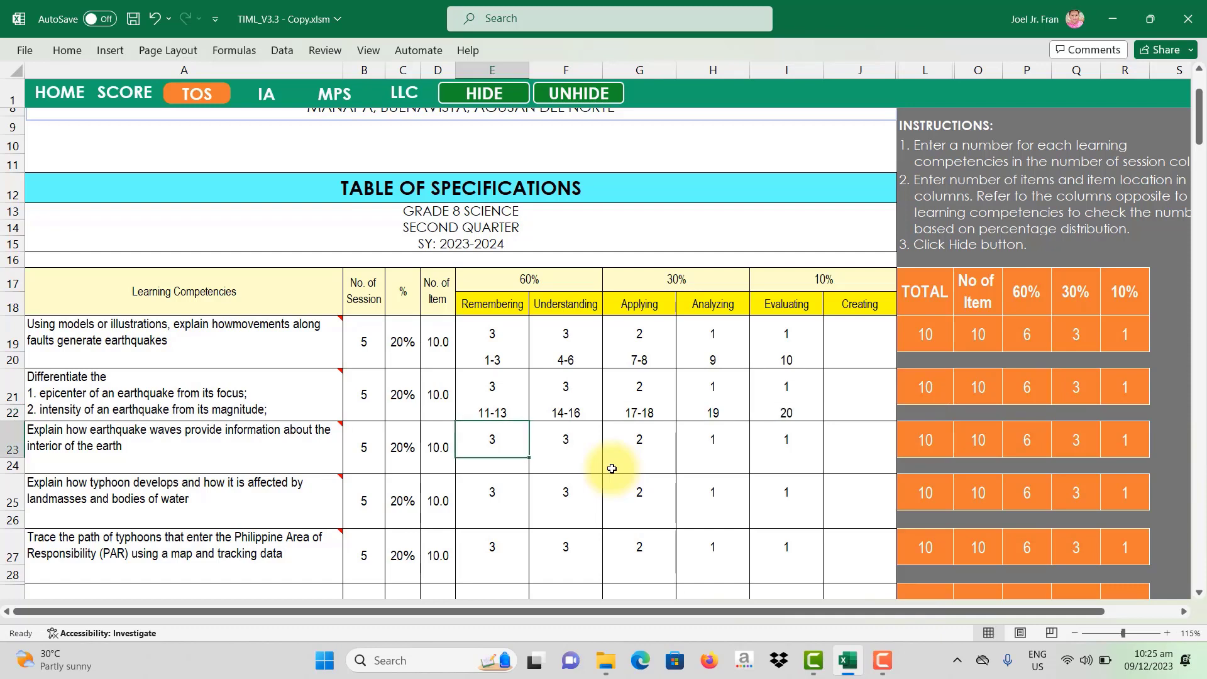
Step: Fill row 24's locations with 21-23, 24-26, 27-28, 29 and 30, correcting E24 and G24
{"action": "key", "text": "Return"}
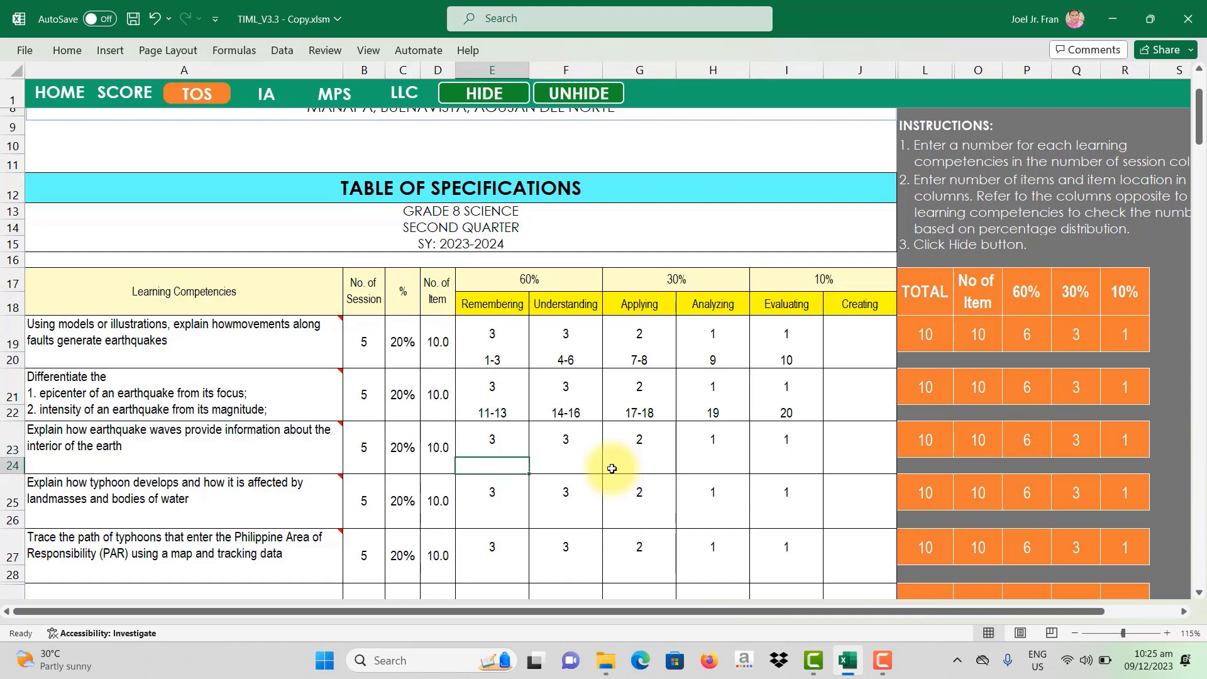
{"action": "type", "text": "21-"}
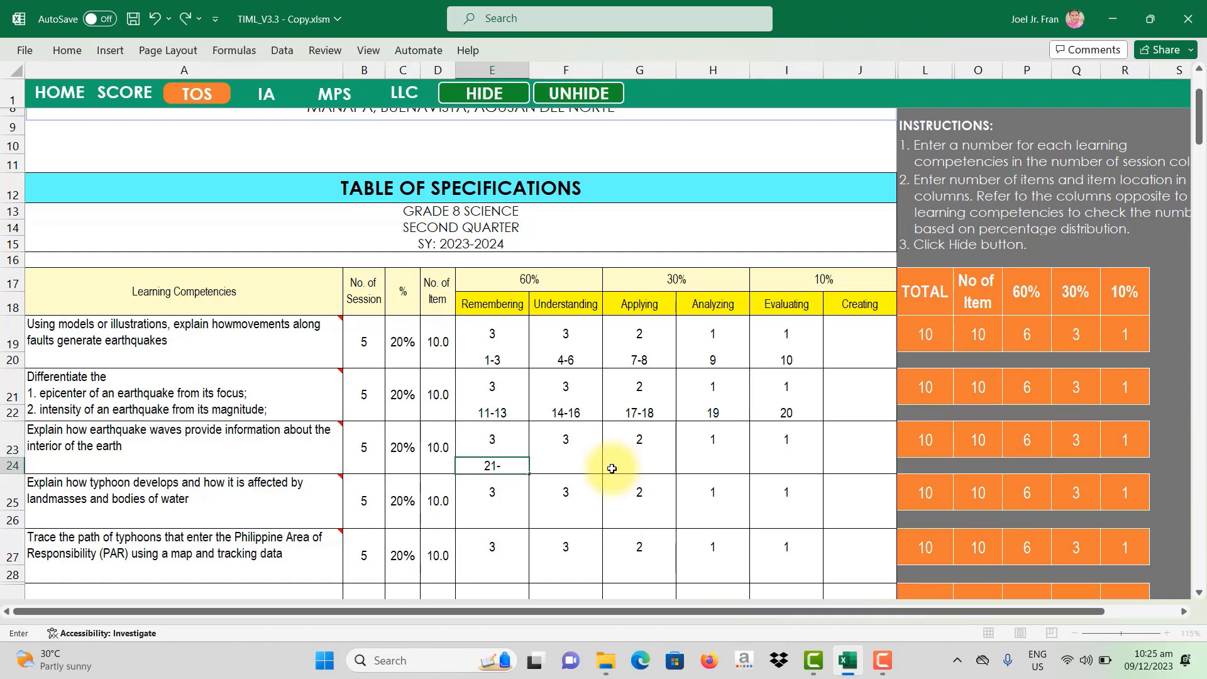
{"action": "type", "text": "2"}
{"action": "key", "text": "Tab"}
{"action": "type", "text": "23-25"}
{"action": "key", "text": "Tab"}
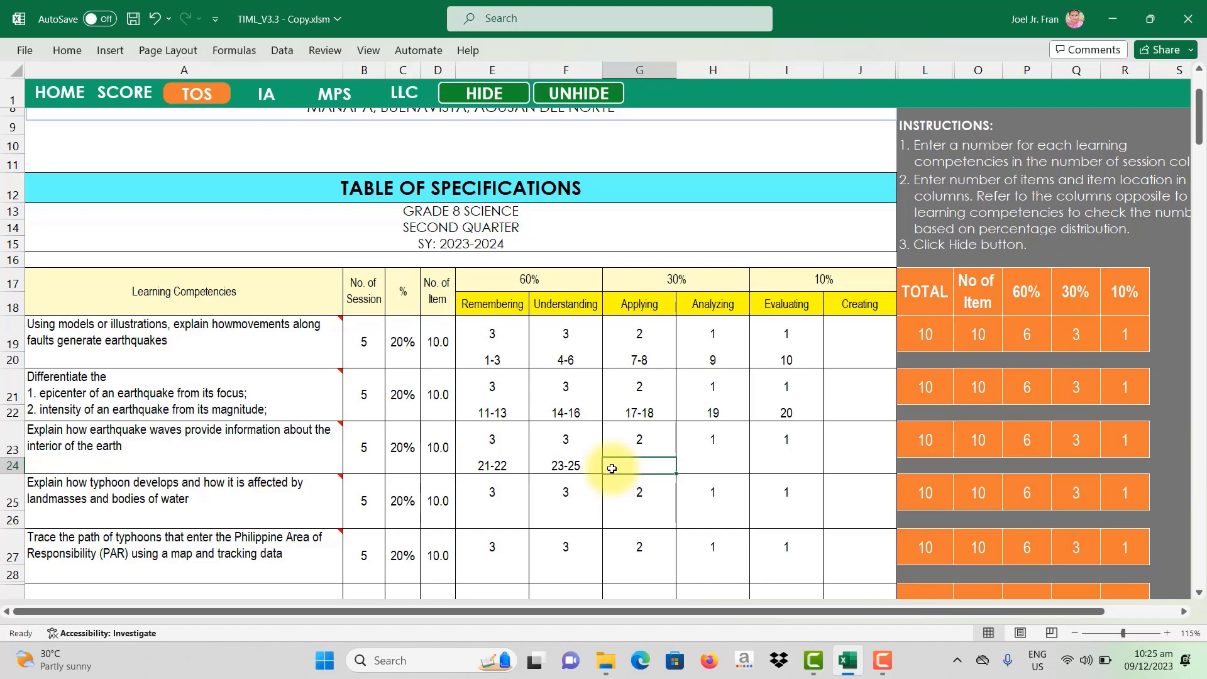
{"action": "key", "text": "Left"}
{"action": "key", "text": "Left"}
{"action": "type", "text": "21-23"}
{"action": "key", "text": "Tab"}
{"action": "type", "text": "24-26"}
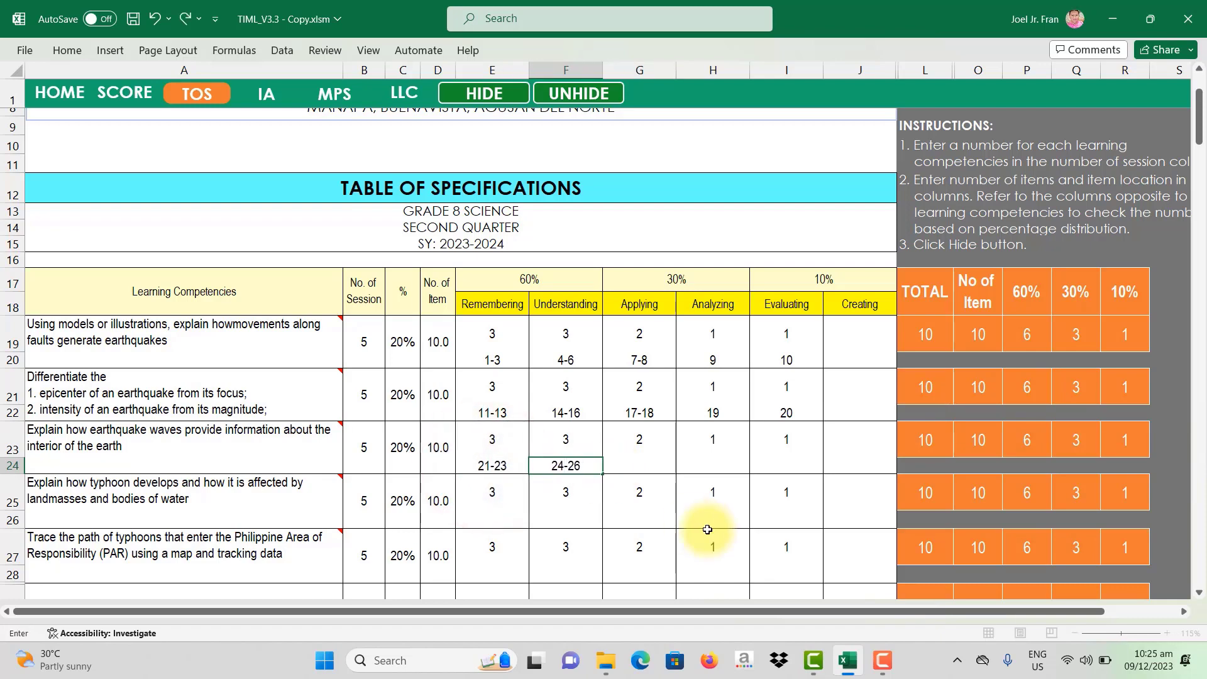
{"action": "key", "text": "Tab"}
{"action": "type", "text": "27"}
{"action": "key", "text": "Tab"}
{"action": "type", "text": "2"}
{"action": "key", "text": "Left"}
{"action": "type", "text": "27-2"}
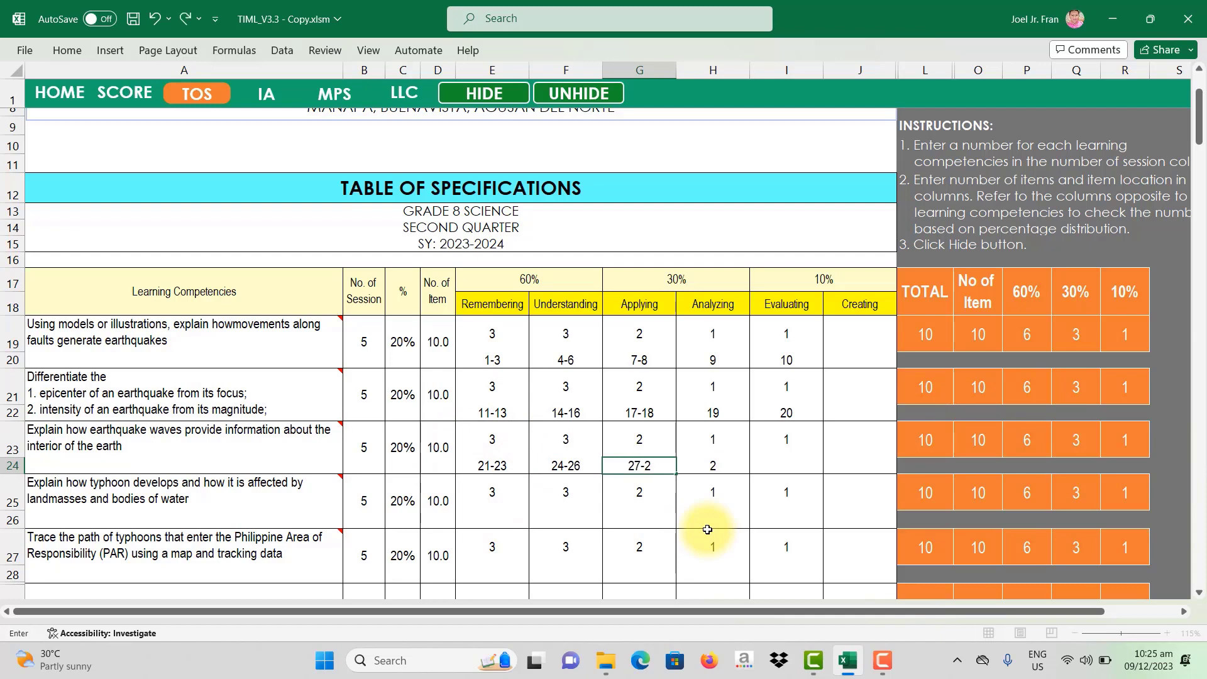
{"action": "type", "text": "8"}
{"action": "key", "text": "Tab"}
{"action": "type", "text": "29"}
{"action": "key", "text": "Tab"}
{"action": "type", "text": "30"}
{"action": "key", "text": "Return"}
{"action": "key", "text": "Down"}
Step: Fill row 26's item locations with 31-33, 34-36, 37-38, 39 and 40
{"action": "key", "text": "Left"}
{"action": "key", "text": "Left"}
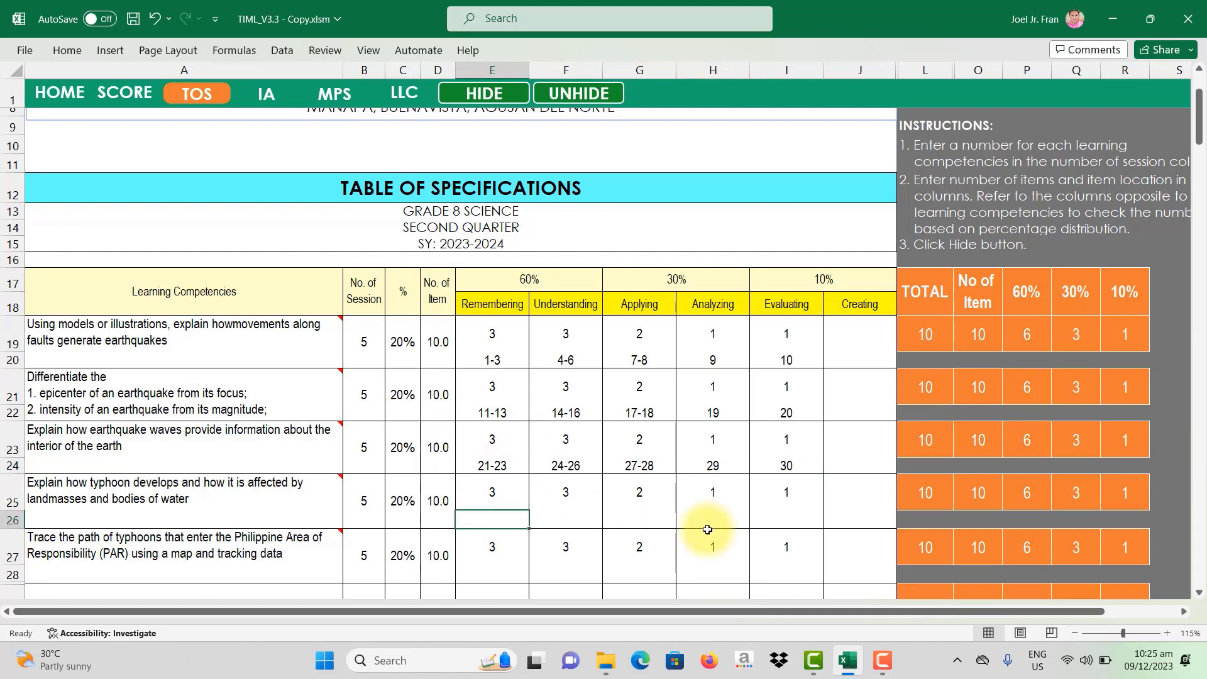
{"action": "type", "text": "31-33"}
{"action": "key", "text": "Tab"}
{"action": "type", "text": "34-36"}
{"action": "key", "text": "Tab"}
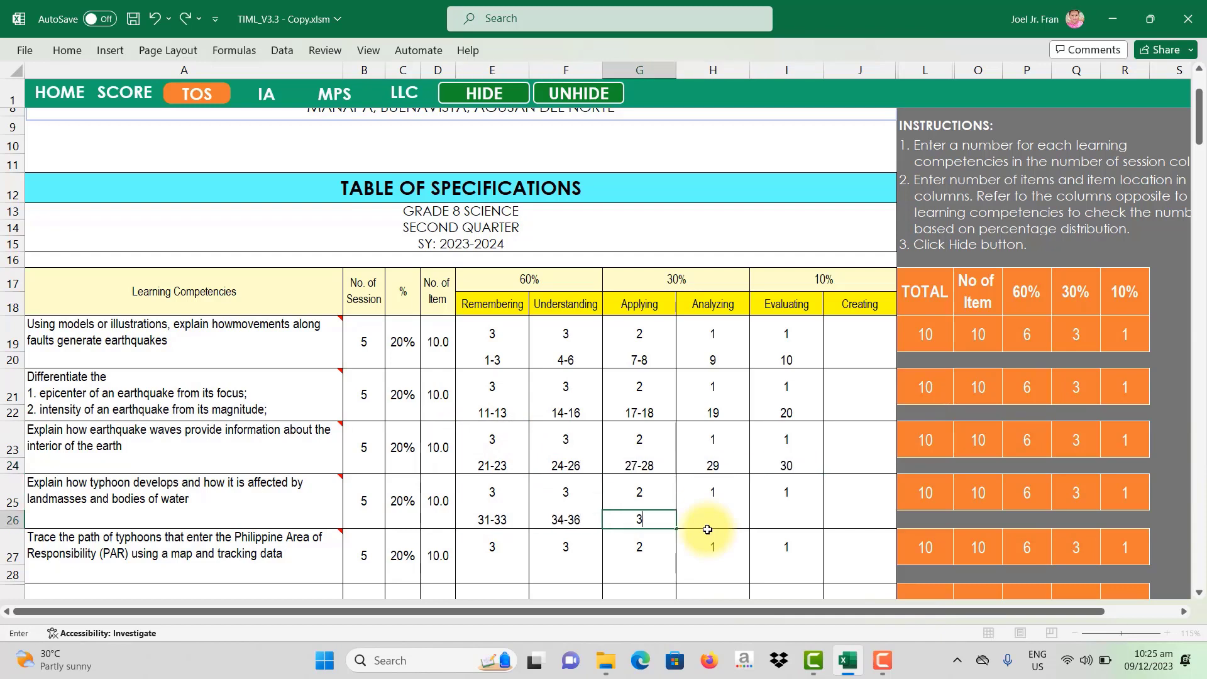
{"action": "type", "text": "37-38"}
{"action": "key", "text": "Tab"}
{"action": "type", "text": "39"}
{"action": "key", "text": "Tab"}
{"action": "type", "text": "40"}
{"action": "key", "text": "Return"}
Step: Fill row 28's item locations with 41-43, 44-46, 47-48, 49 and 50
{"action": "key", "text": "Down"}
{"action": "type", "text": "41-"}
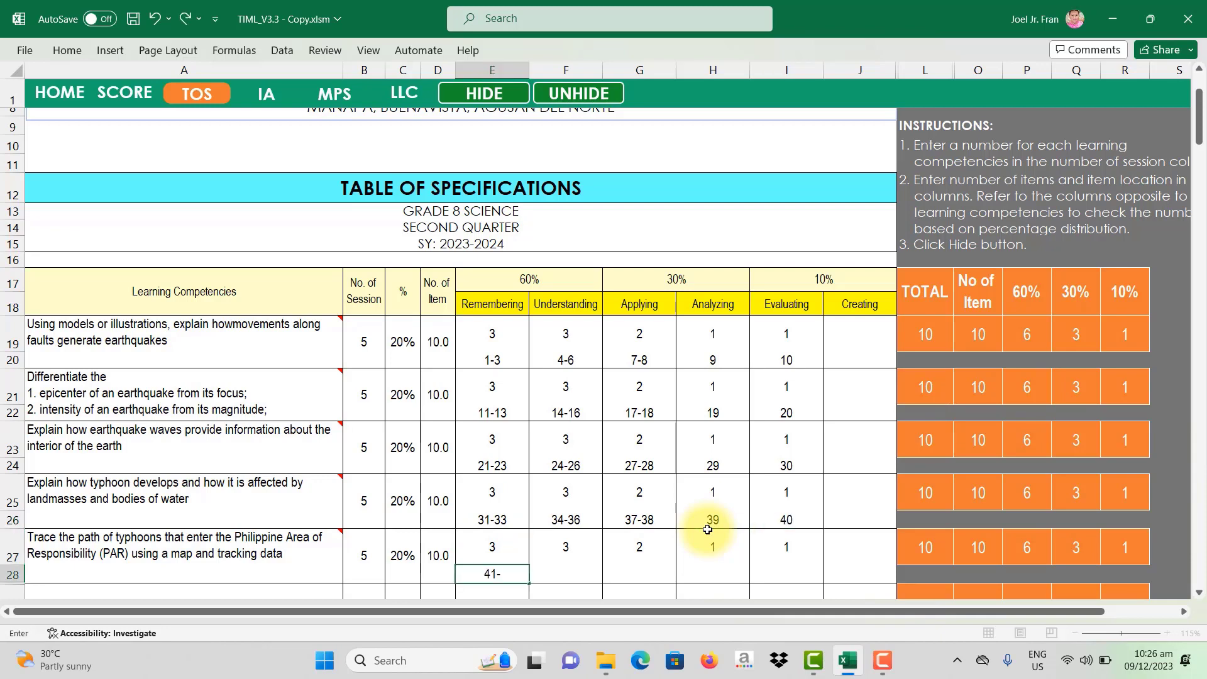
{"action": "type", "text": "43"}
{"action": "key", "text": "Tab"}
{"action": "type", "text": "44-46"}
{"action": "key", "text": "Tab"}
{"action": "type", "text": "47-48"}
{"action": "key", "text": "Tab"}
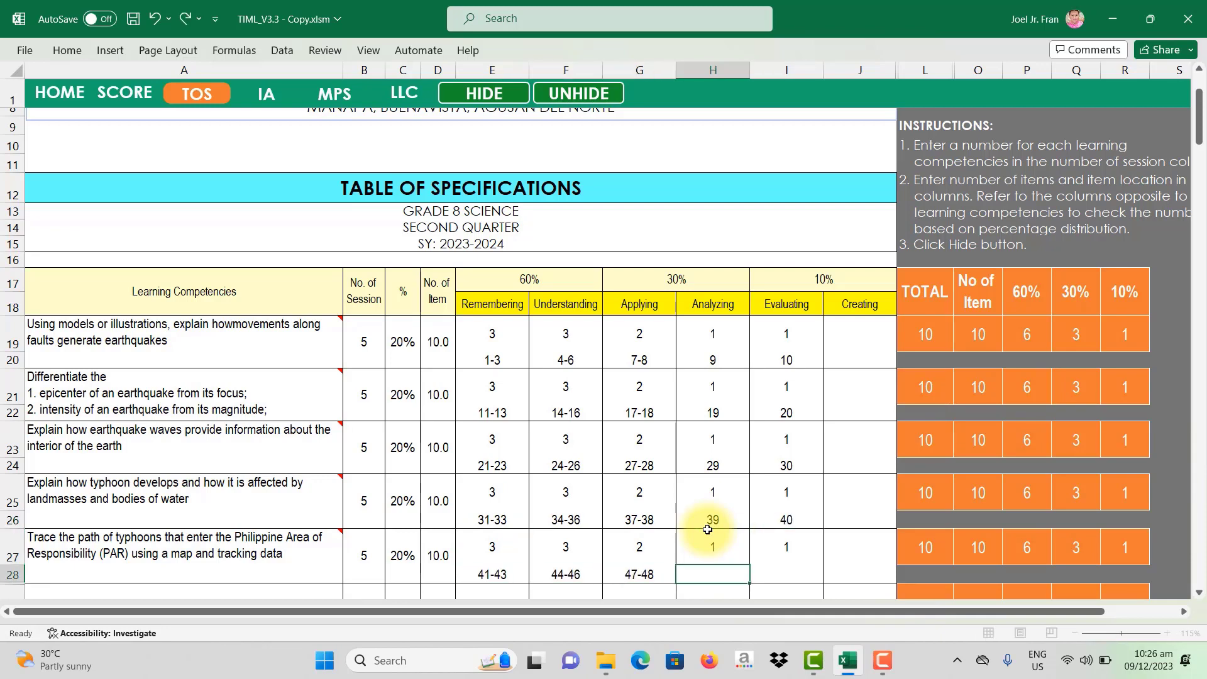
{"action": "type", "text": "49"}
{"action": "key", "text": "Tab"}
{"action": "type", "text": "50"}
{"action": "key", "text": "Return"}
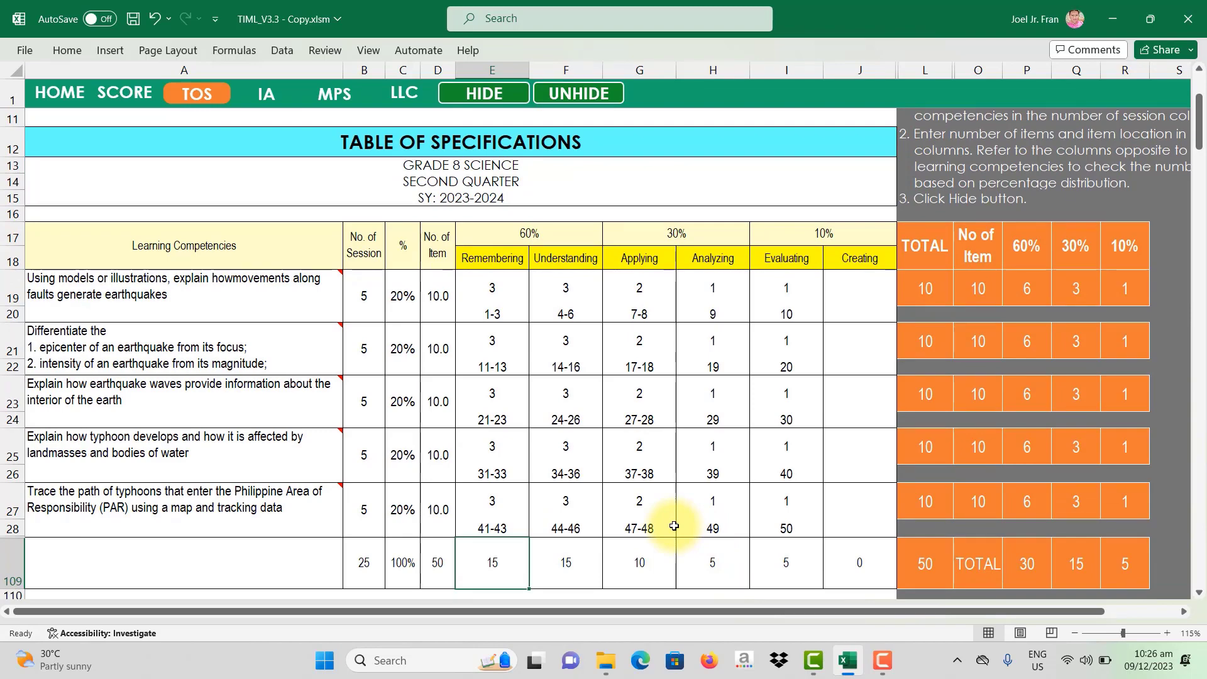
{"action": "scroll", "coordinate": [447, 422], "scroll_direction": "down", "scroll_amount": 3}
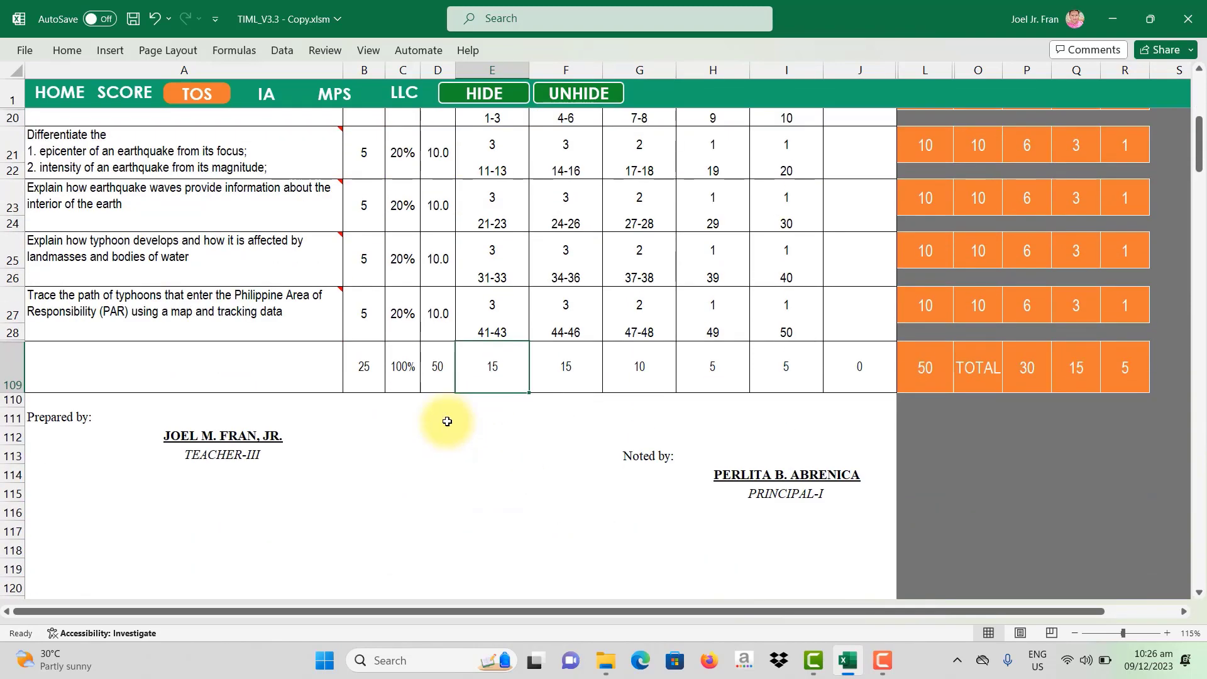
{"action": "scroll", "coordinate": [447, 422], "scroll_direction": "up", "scroll_amount": 6}
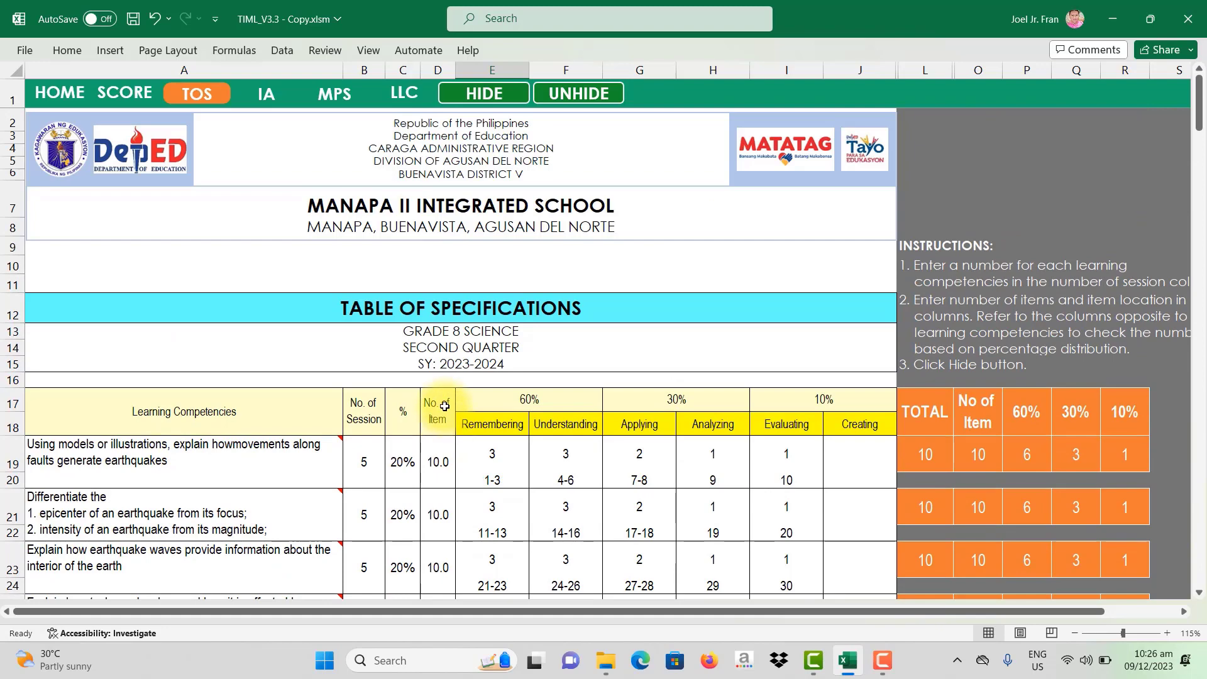
{"action": "scroll", "coordinate": [397, 366], "scroll_direction": "down", "scroll_amount": 3}
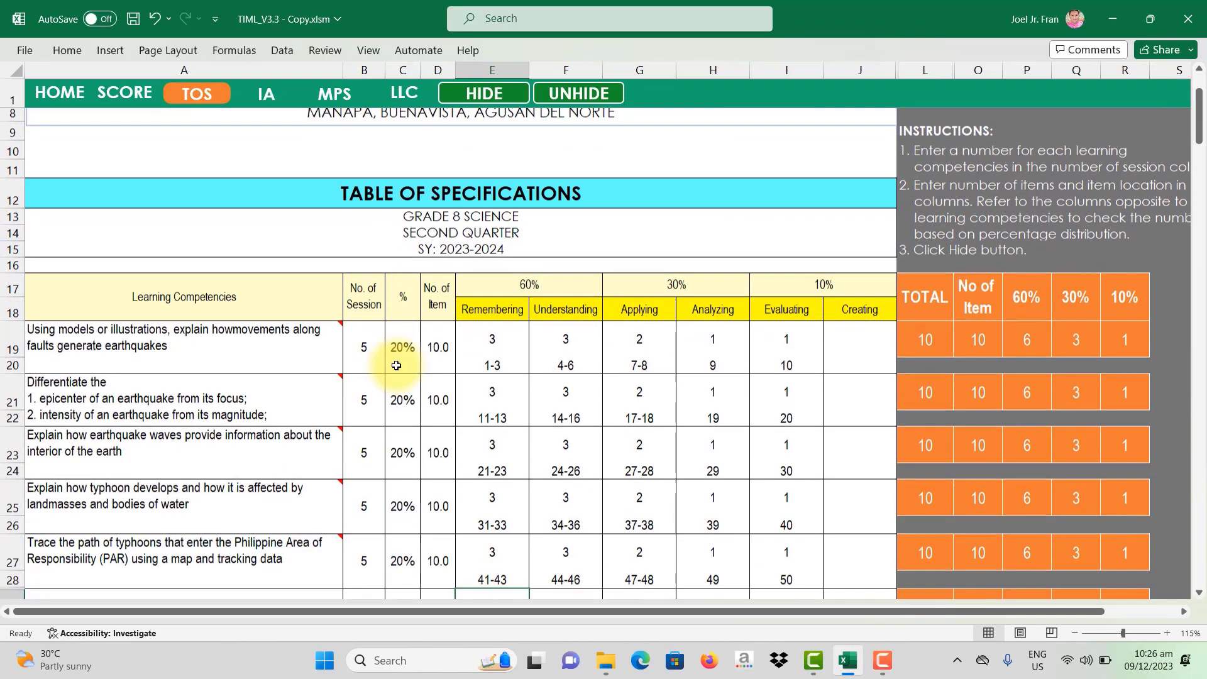
{"action": "scroll", "coordinate": [397, 365], "scroll_direction": "down", "scroll_amount": 3}
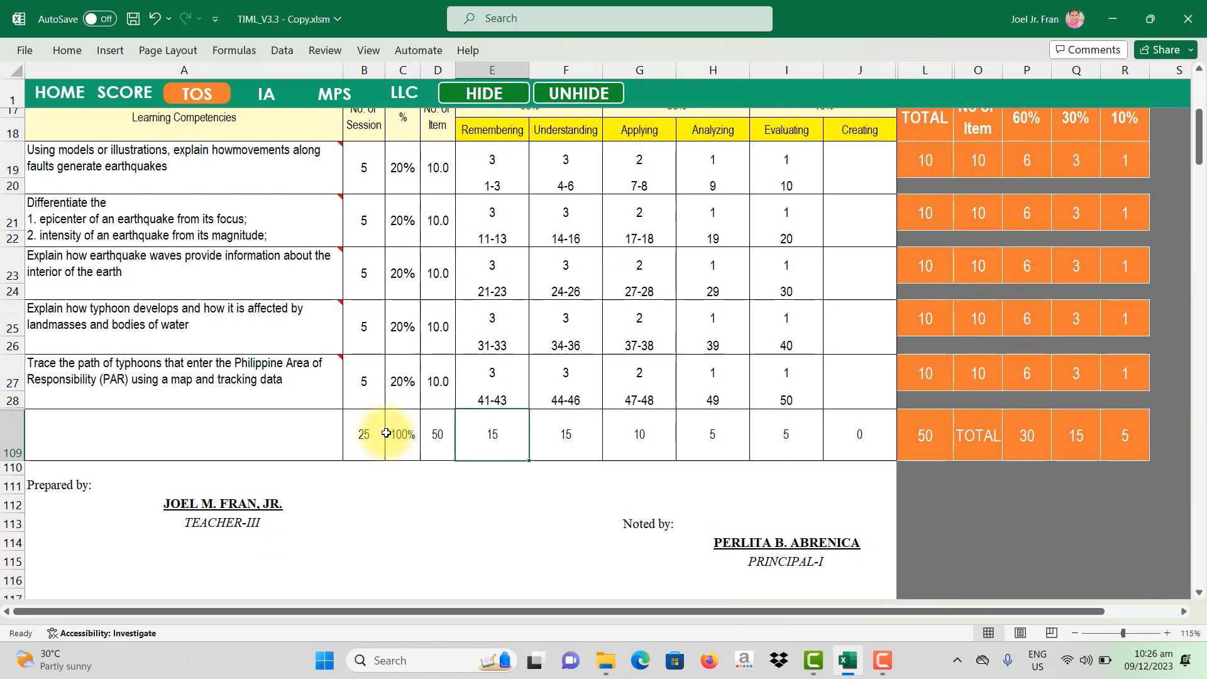
{"action": "key", "text": "ctrl+p"}
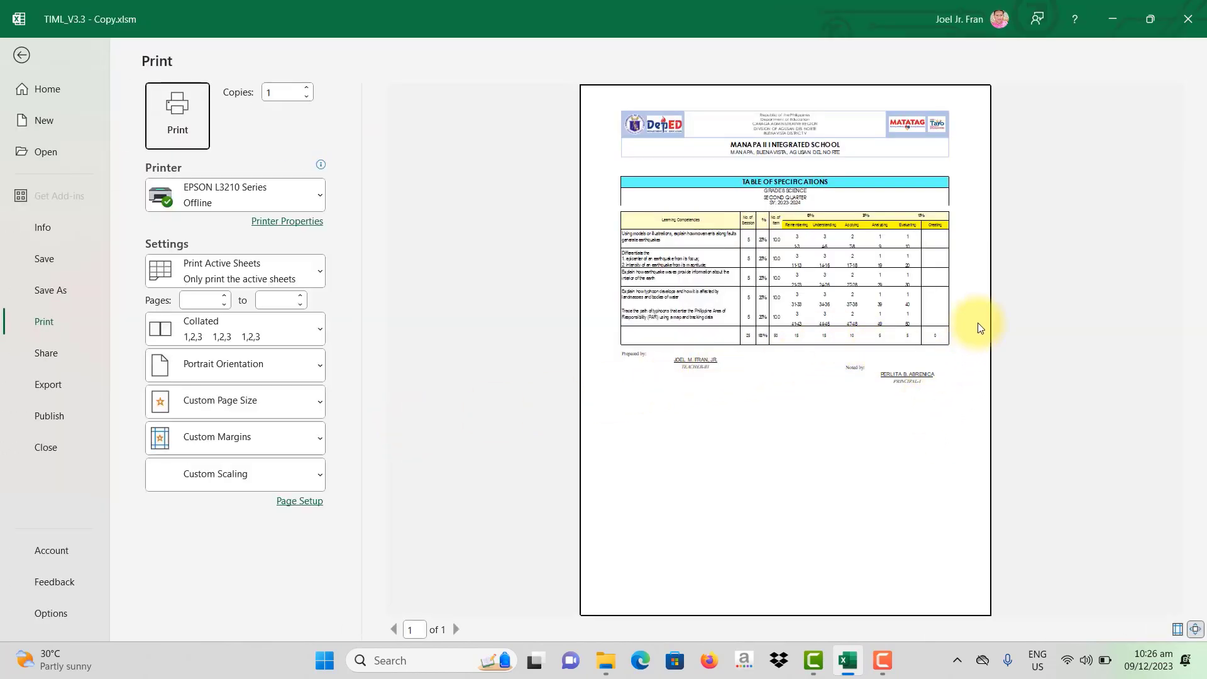
{"action": "left_click", "coordinate": [1195, 630]}
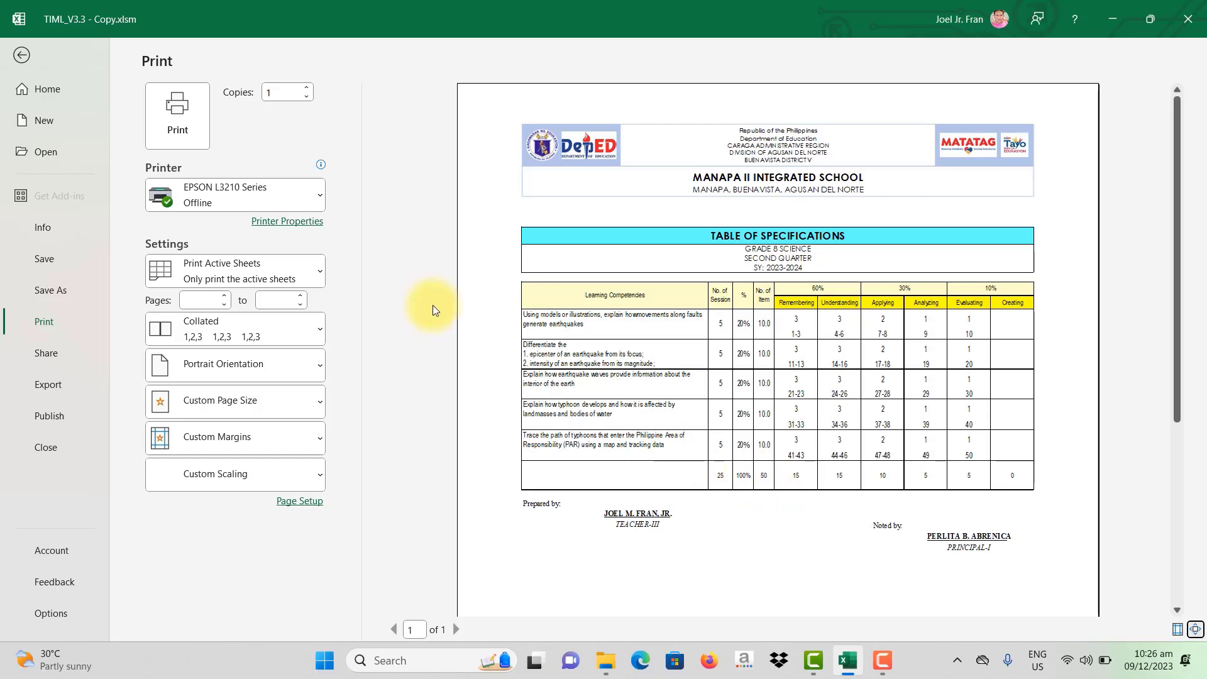
{"action": "left_click", "coordinate": [23, 55]}
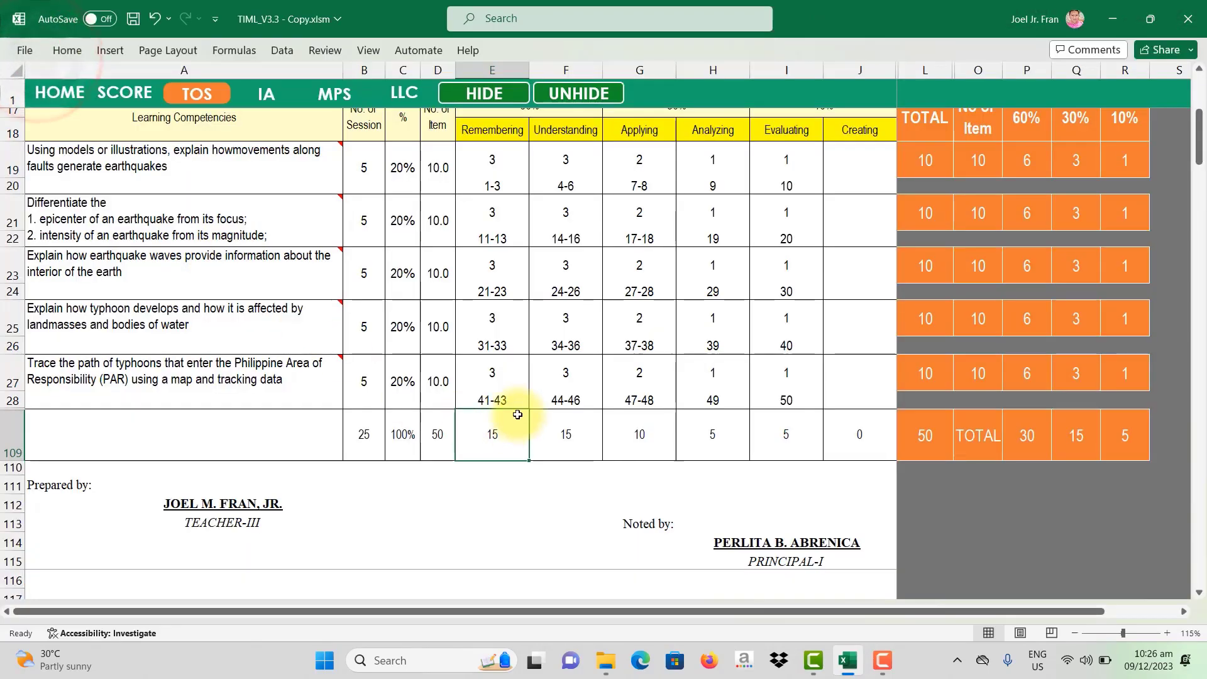
{"action": "scroll", "coordinate": [517, 413], "scroll_direction": "up", "scroll_amount": 3}
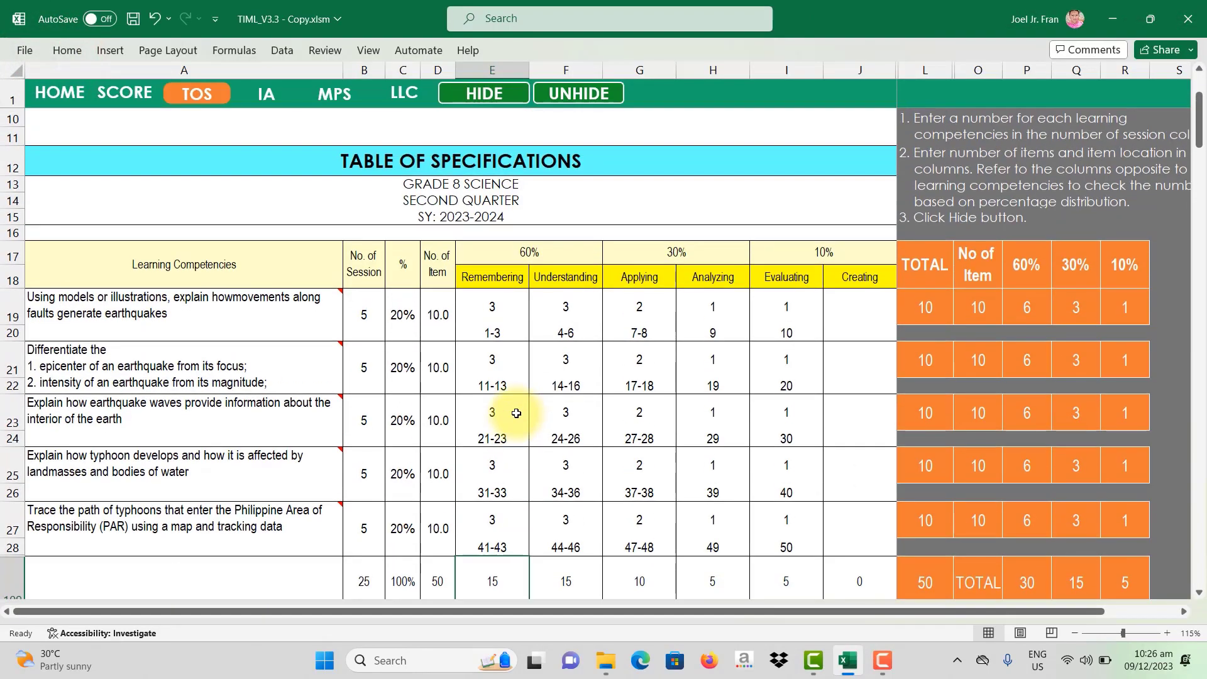
{"action": "scroll", "coordinate": [516, 413], "scroll_direction": "up", "scroll_amount": 3}
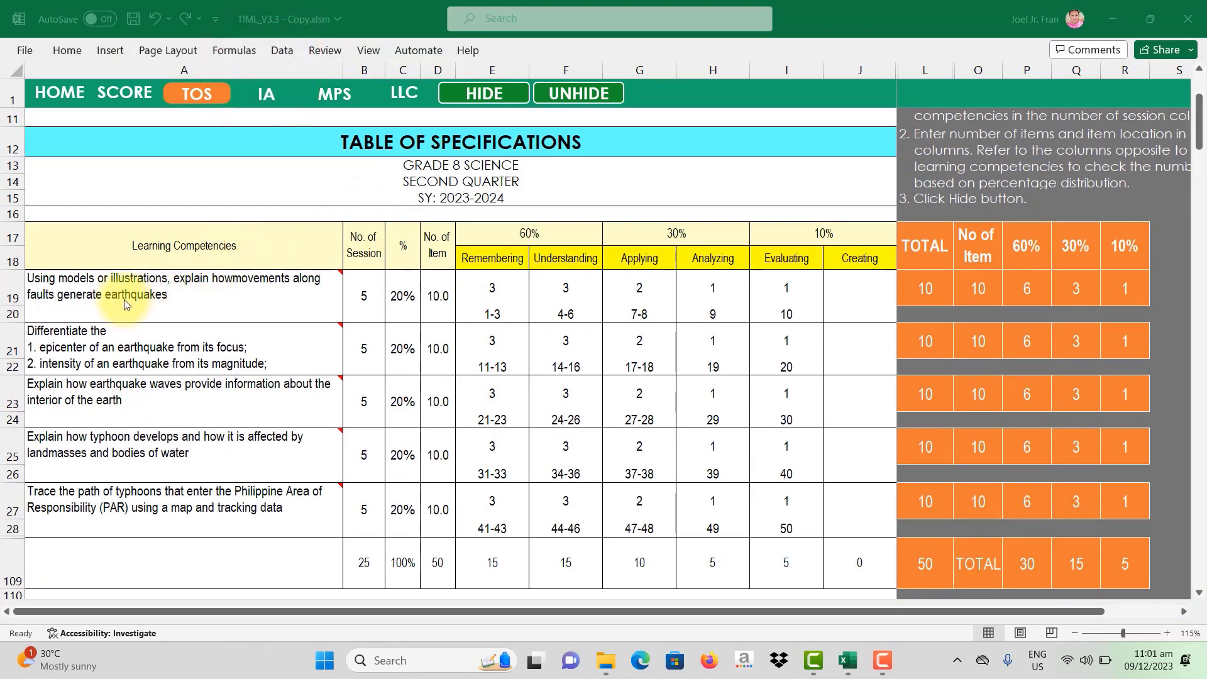
{"action": "left_click", "coordinate": [123, 300]}
{"action": "left_click", "coordinate": [8, 295]}
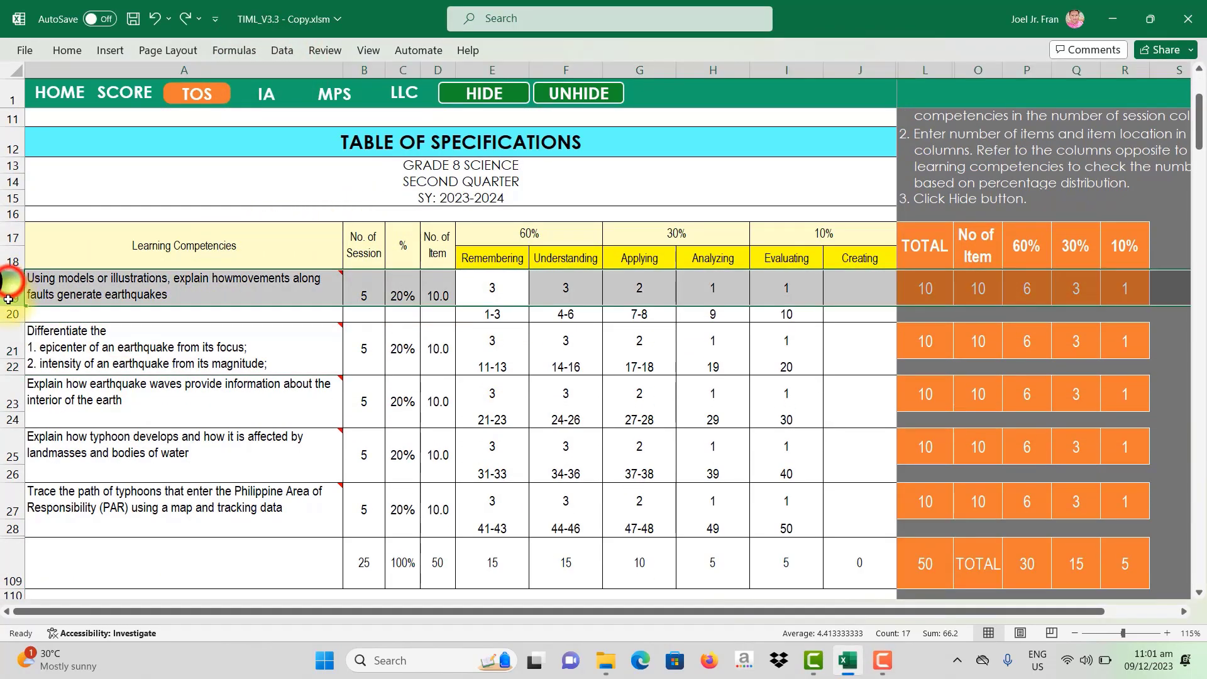
{"action": "left_click_drag", "start_coordinate": [8, 299], "coordinate": [9, 531]}
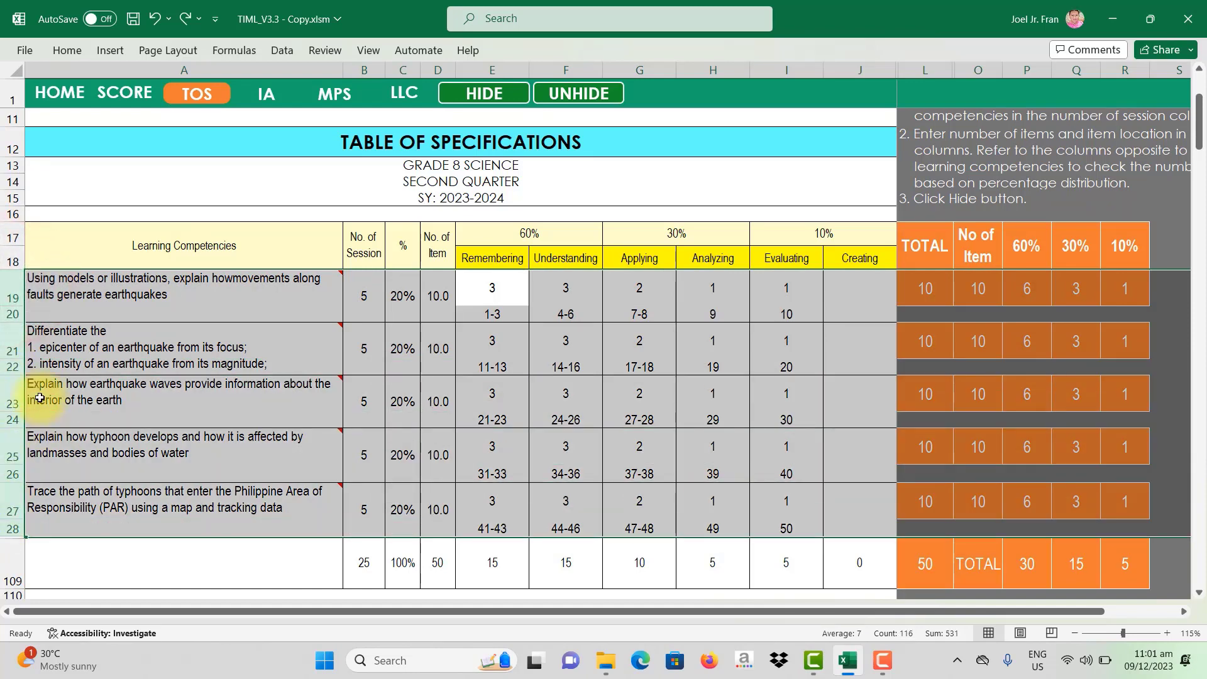
{"action": "mouse_move", "coordinate": [244, 347]}
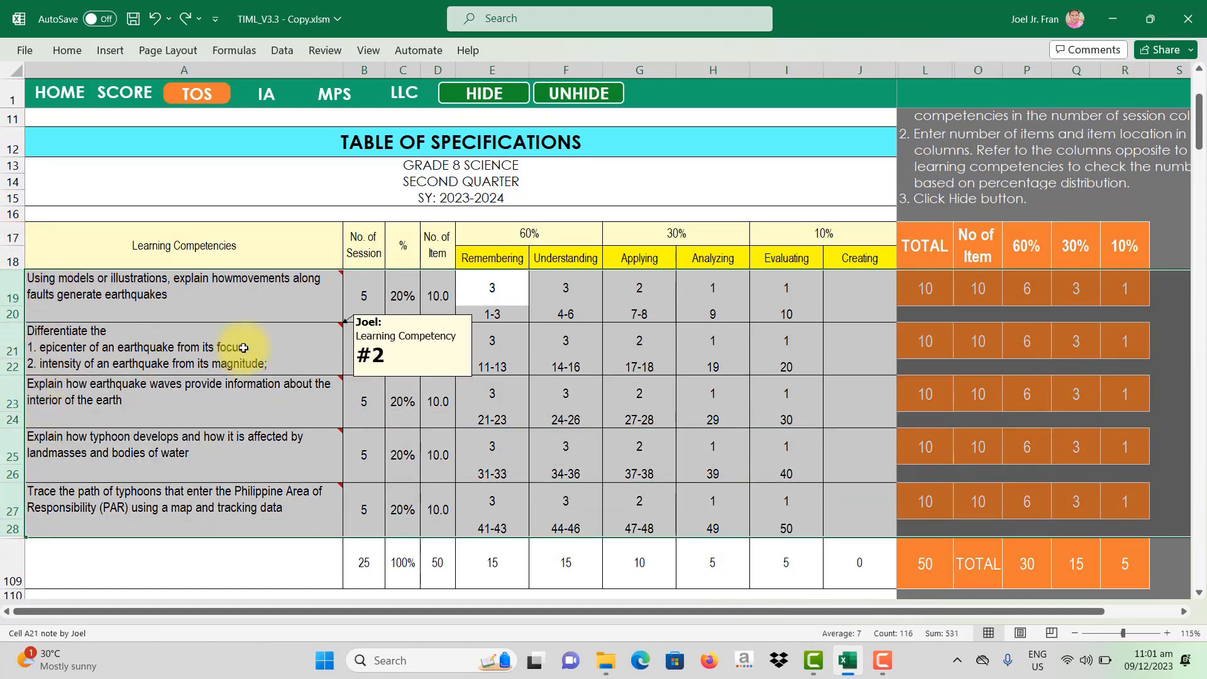
{"action": "left_click", "coordinate": [224, 359]}
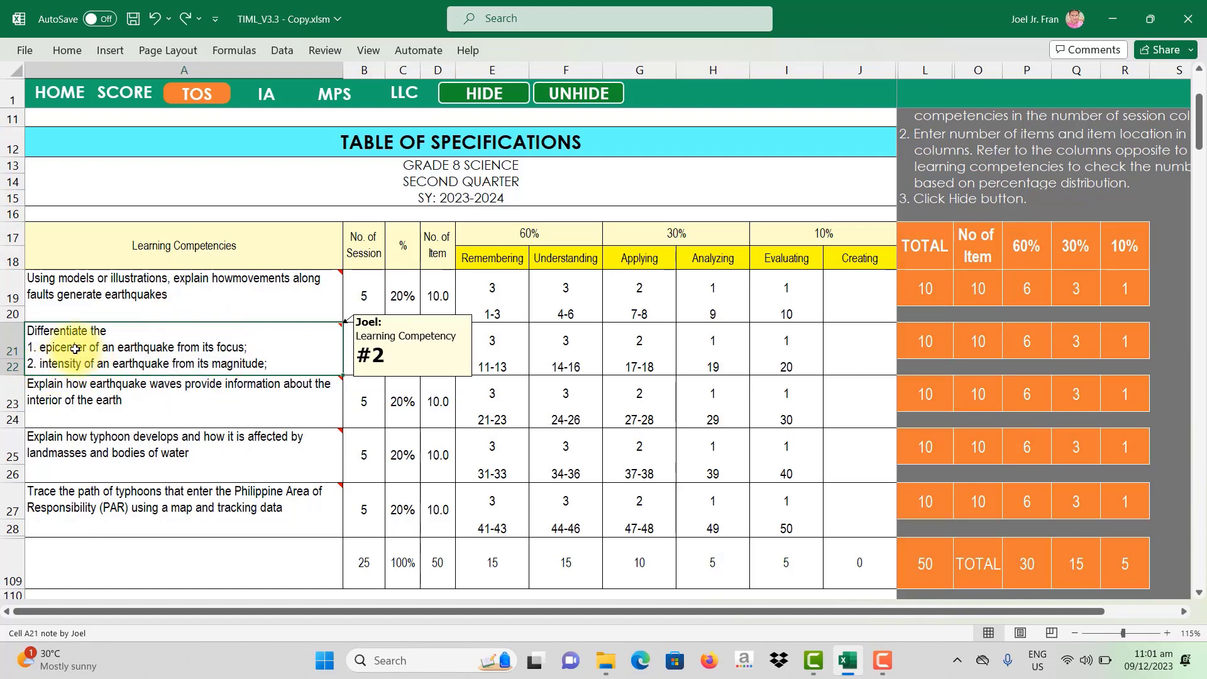
Step: Drag row 21's bottom border to height 42 so 'active and inactive faults' shows
{"action": "left_click", "coordinate": [12, 346]}
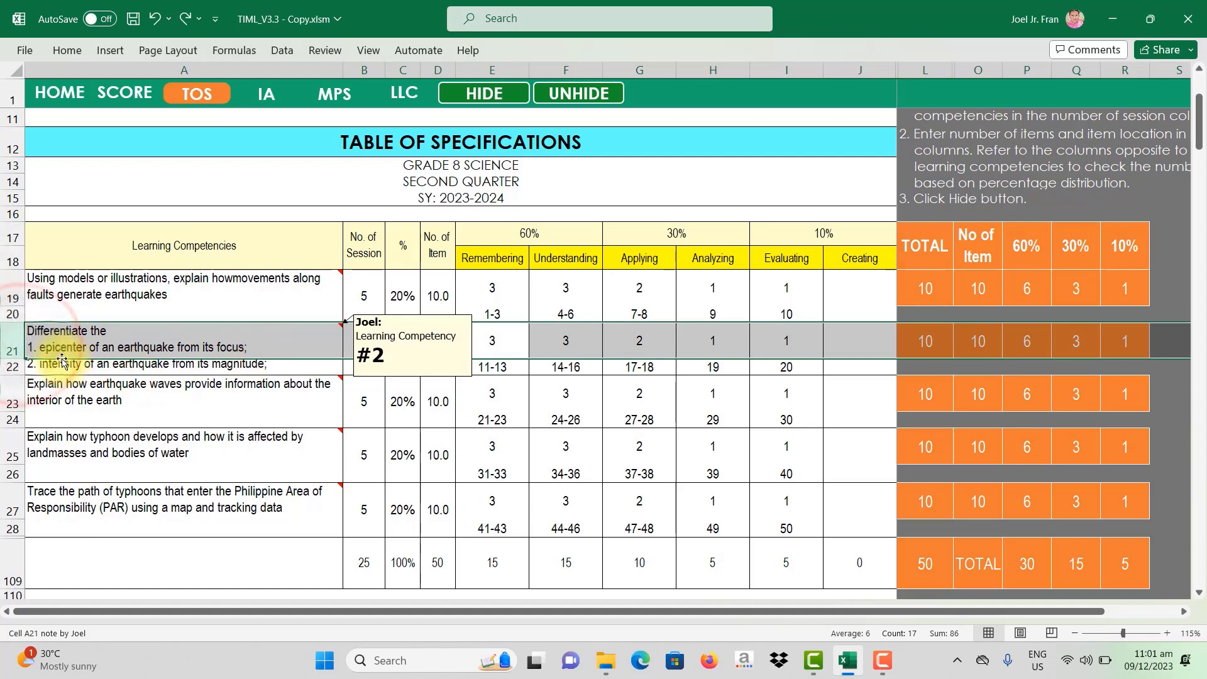
{"action": "left_click_drag", "start_coordinate": [11, 345], "coordinate": [6, 368]}
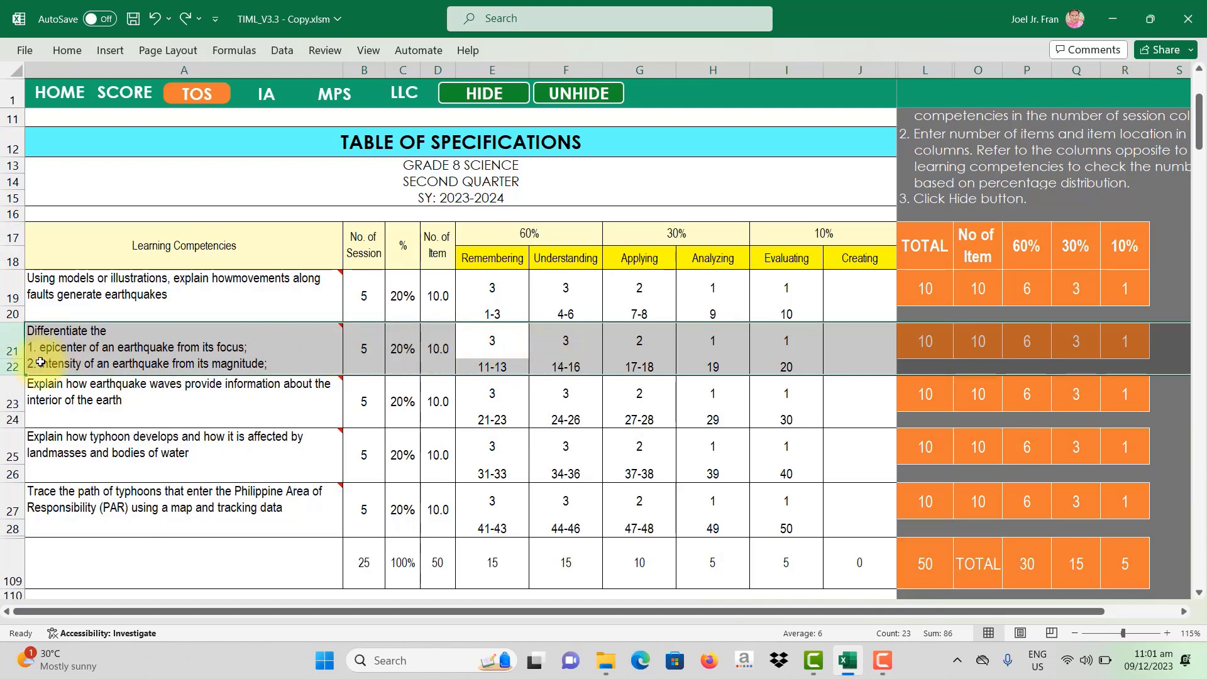
{"action": "left_click", "coordinate": [5, 370]}
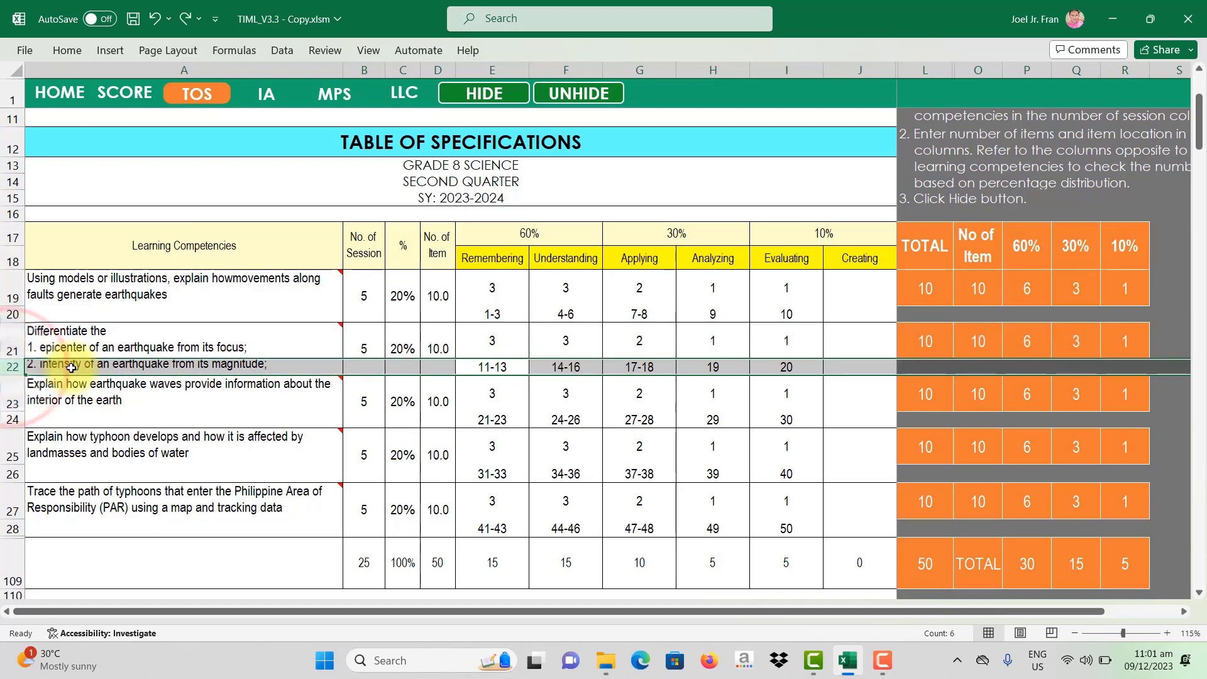
{"action": "left_click_drag", "start_coordinate": [492, 369], "coordinate": [780, 371]}
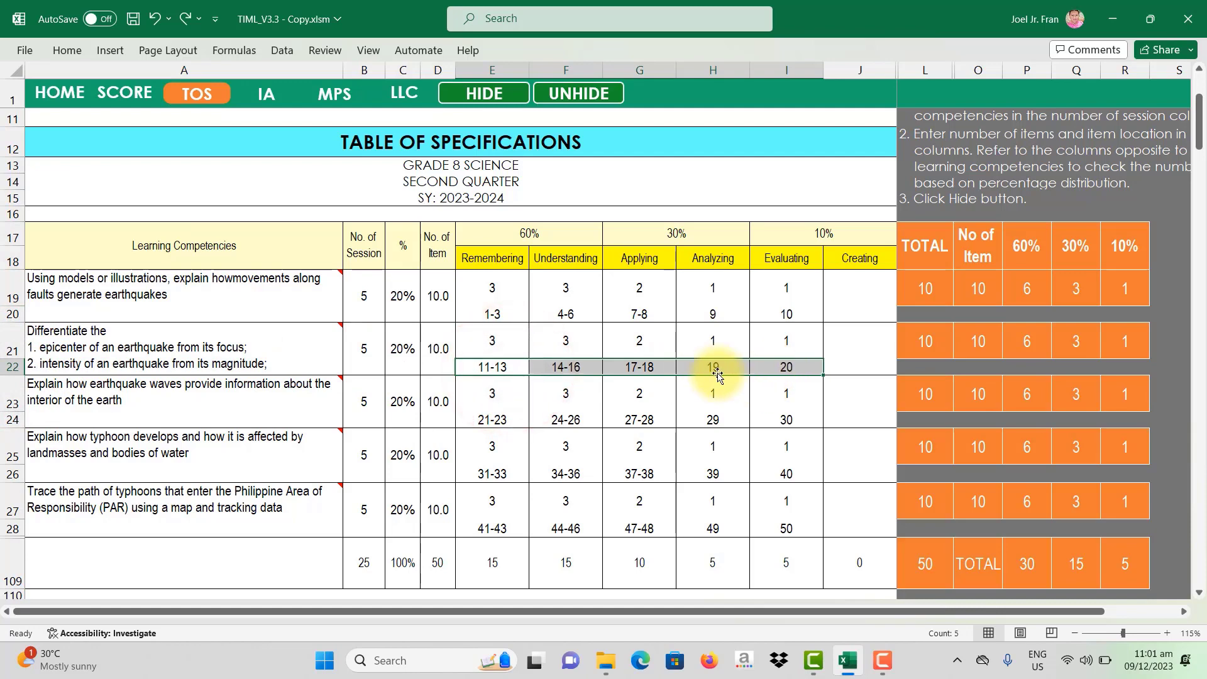
{"action": "left_click", "coordinate": [13, 346]}
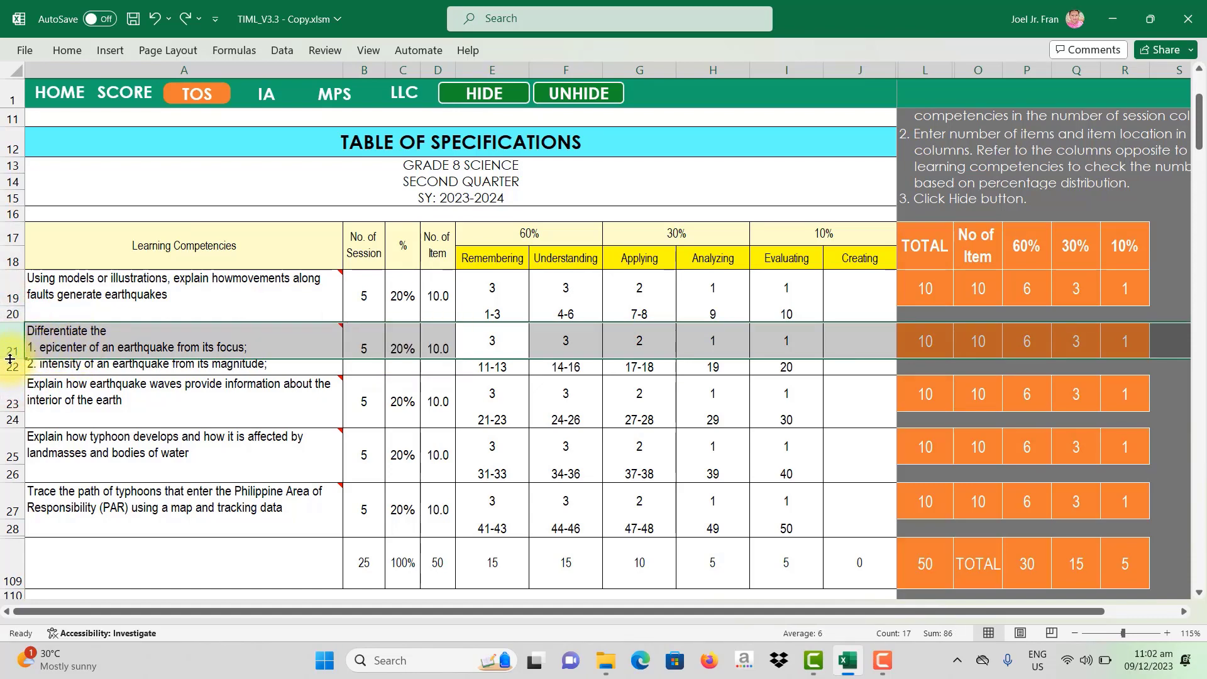
{"action": "left_click_drag", "start_coordinate": [10, 359], "coordinate": [14, 381]}
{"action": "left_click", "coordinate": [119, 360]}
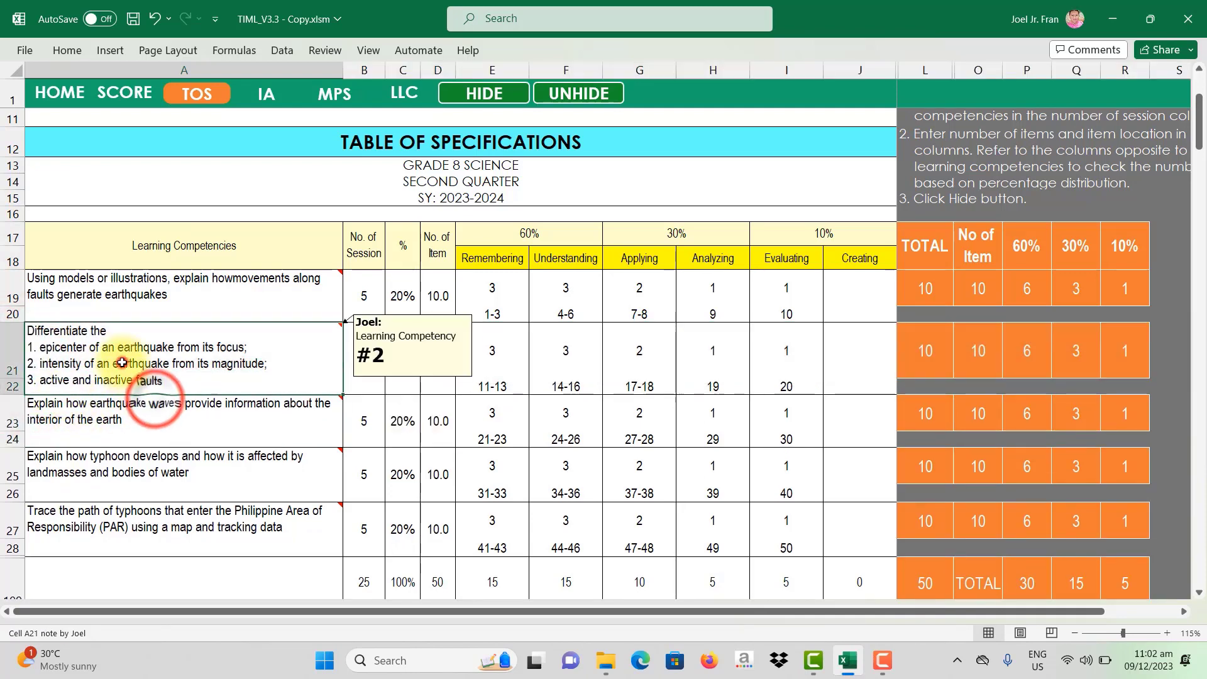